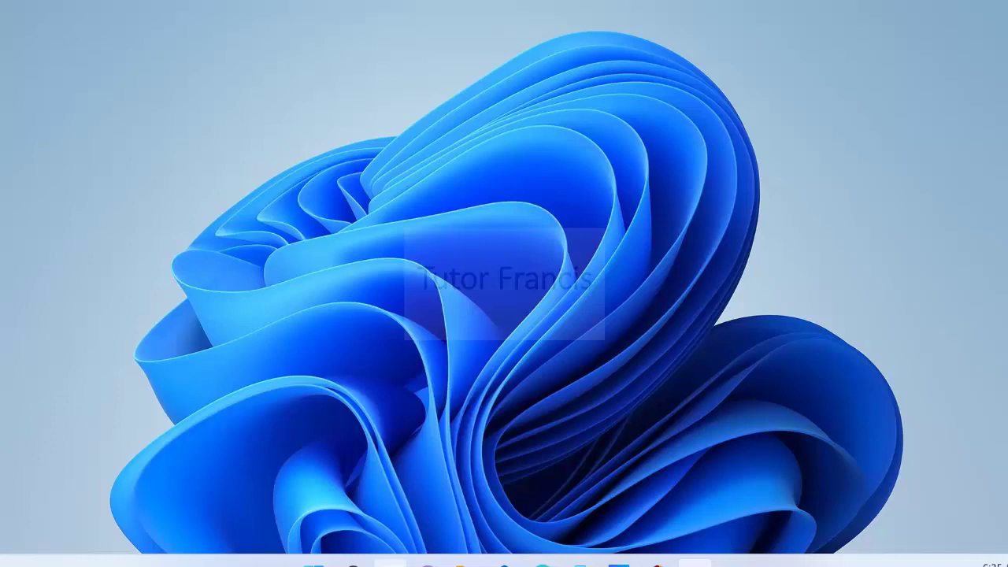
Find and launch GeoGebra Classic.
click(353, 564)
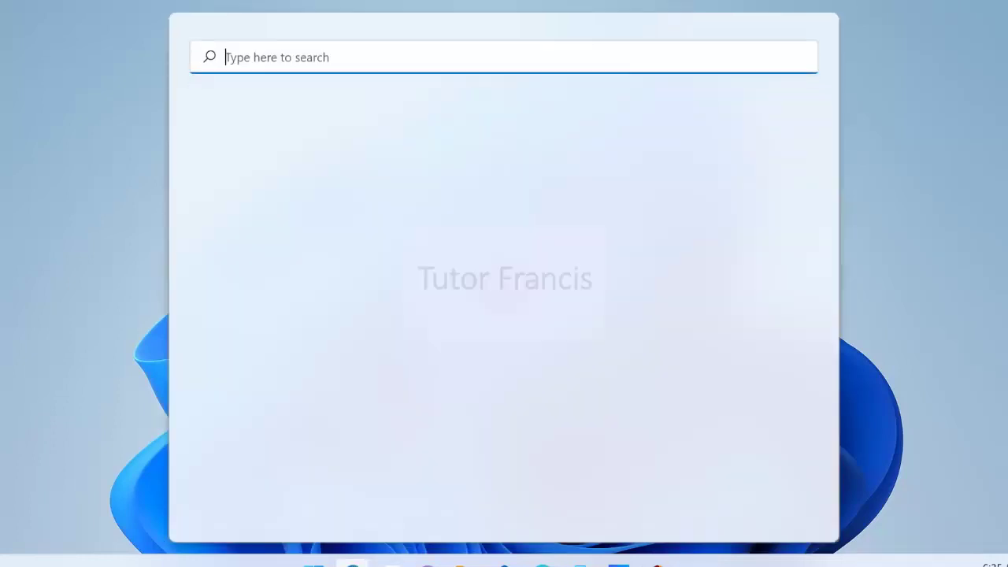
text(geo)
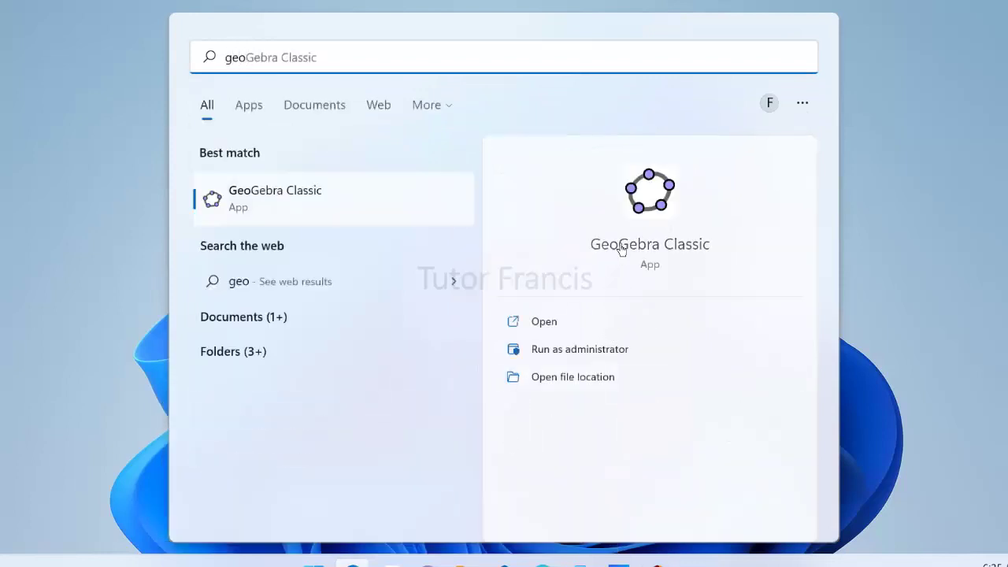
click(638, 218)
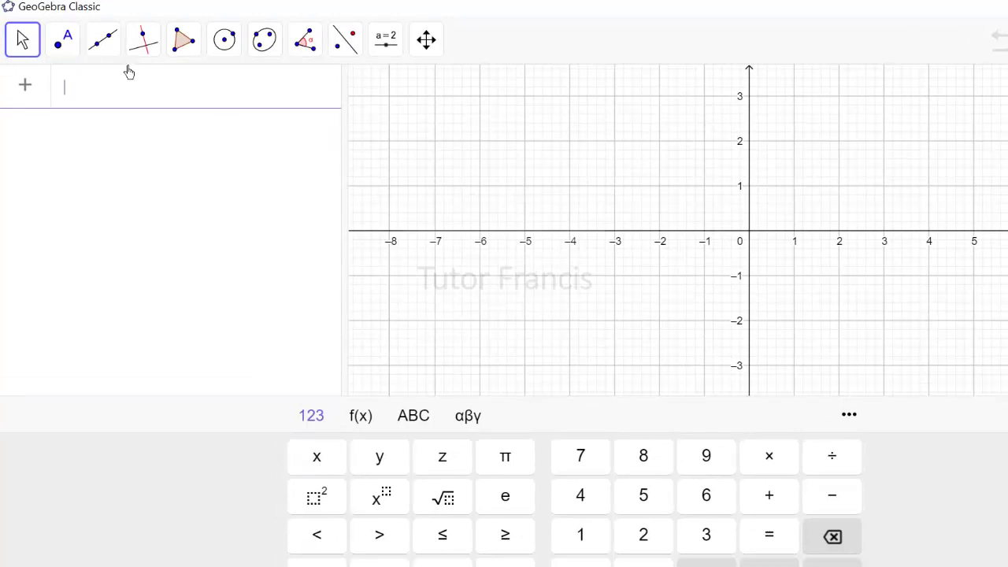
Plot a free point at (2, 3) on the grid with the Point tool.
click(66, 47)
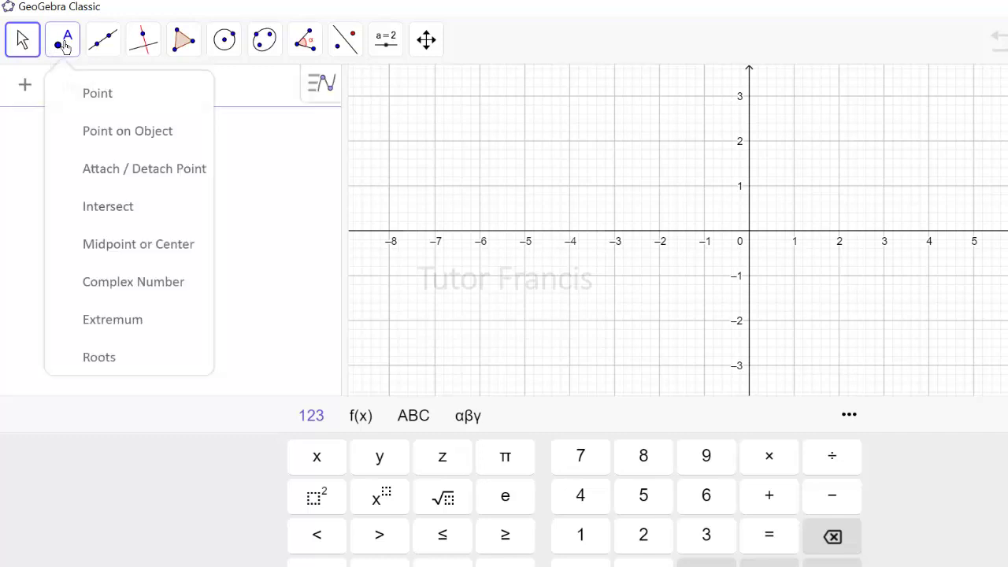
click(59, 47)
click(59, 47)
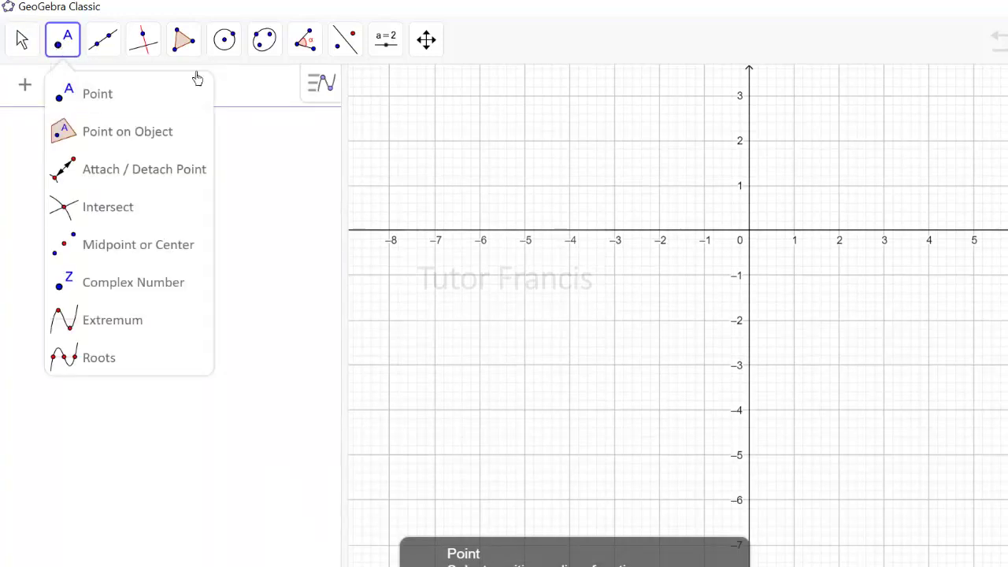
mouse_move(102, 49)
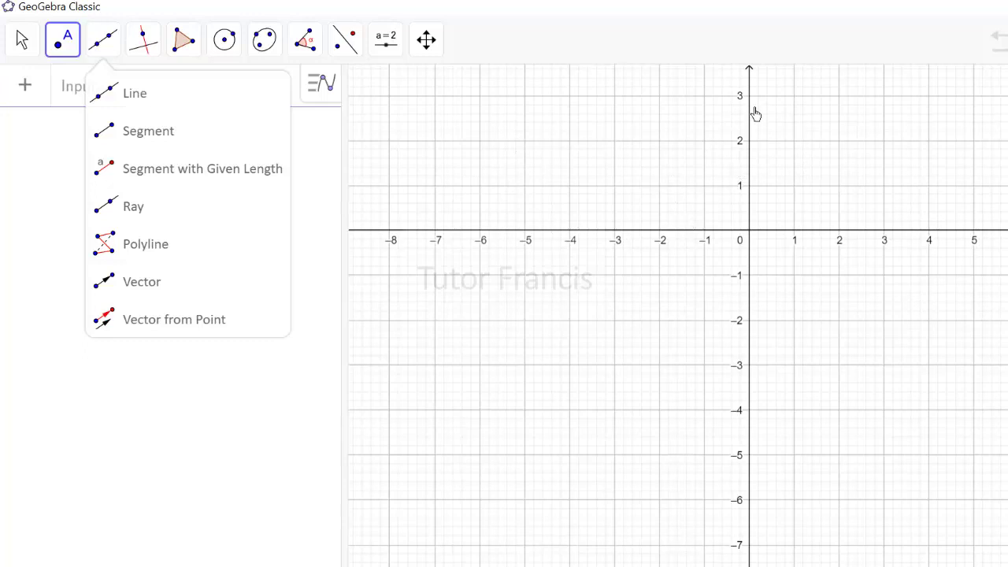
click(839, 97)
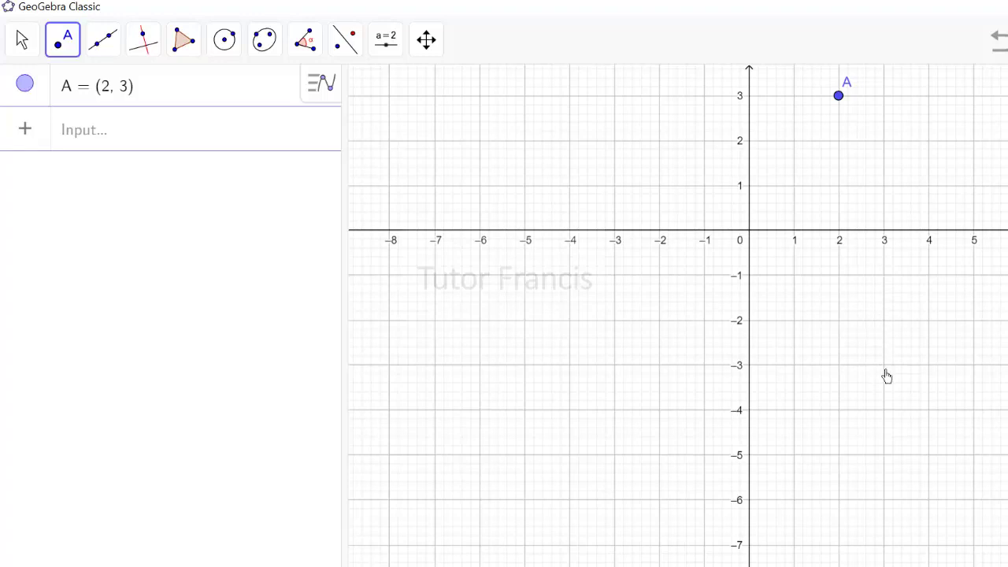
Define a second point algebraically as B = (3, -3).
click(183, 147)
text(B)
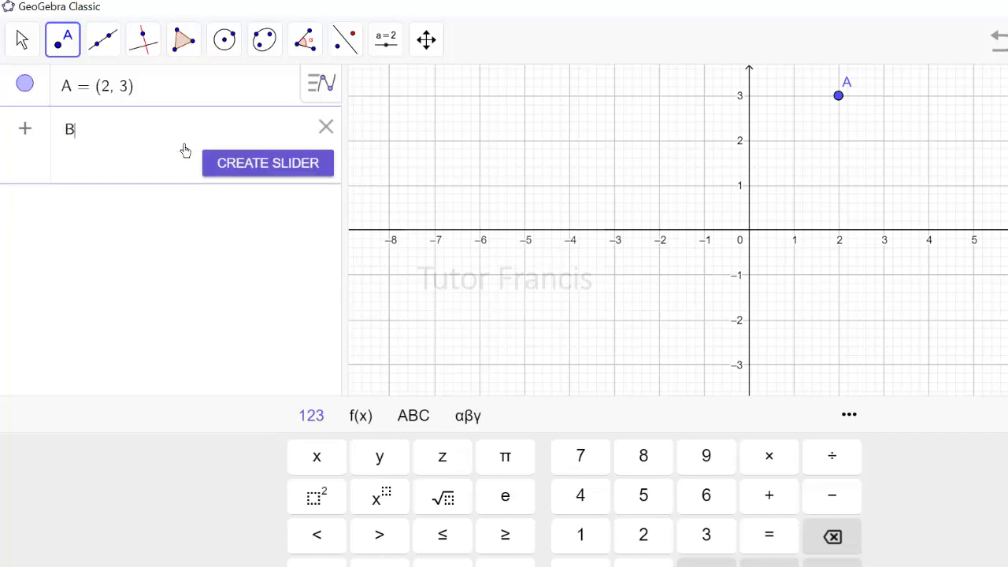
text(=()
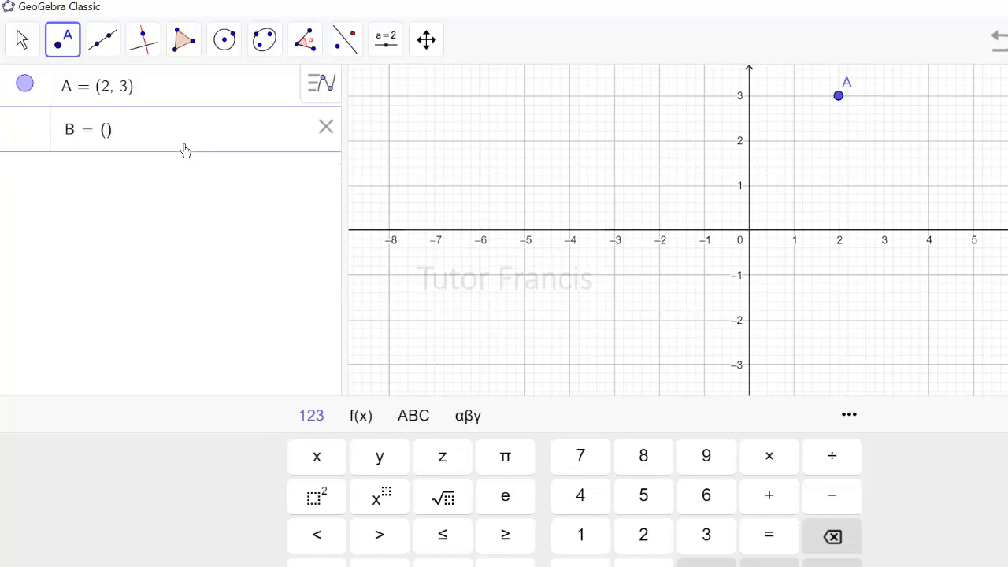
text(3,-3)
key(Return)
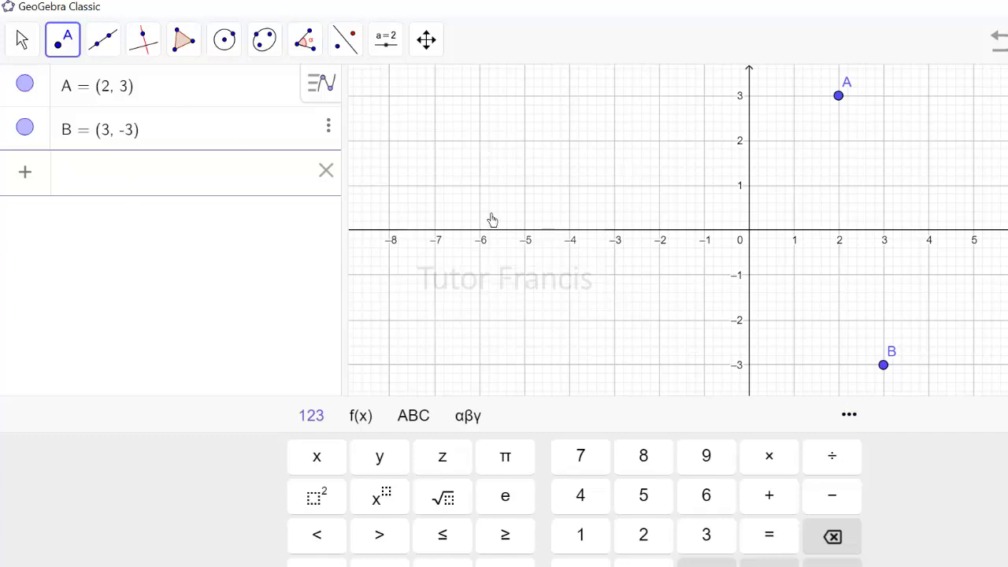
Construct the midpoint of points A and B with the Midpoint or Center tool.
click(63, 49)
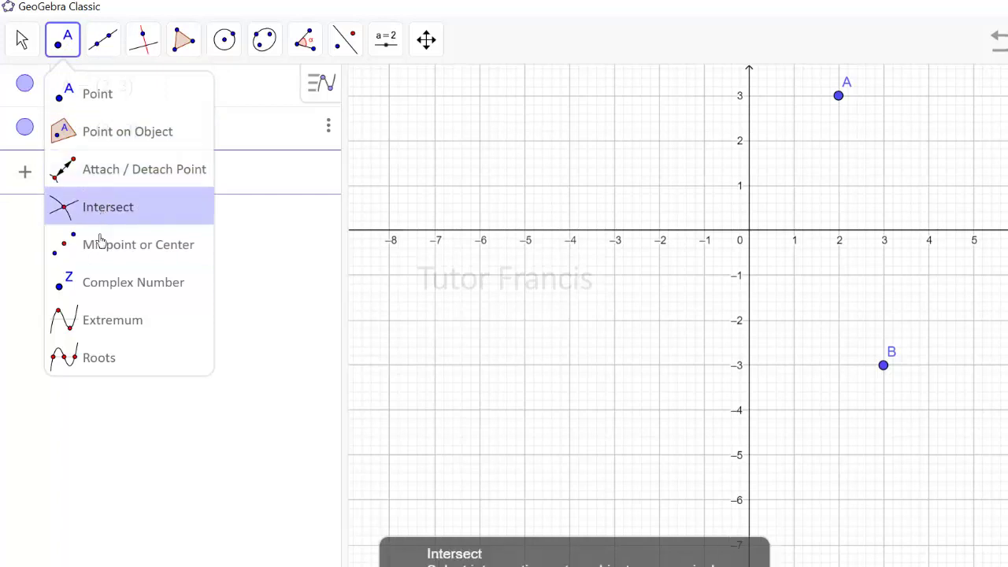
click(142, 253)
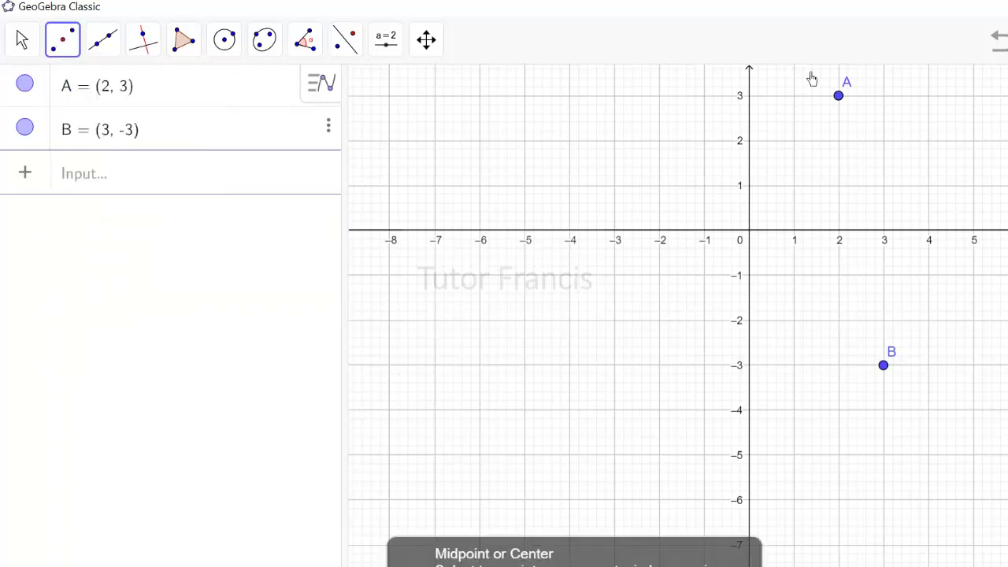
click(839, 97)
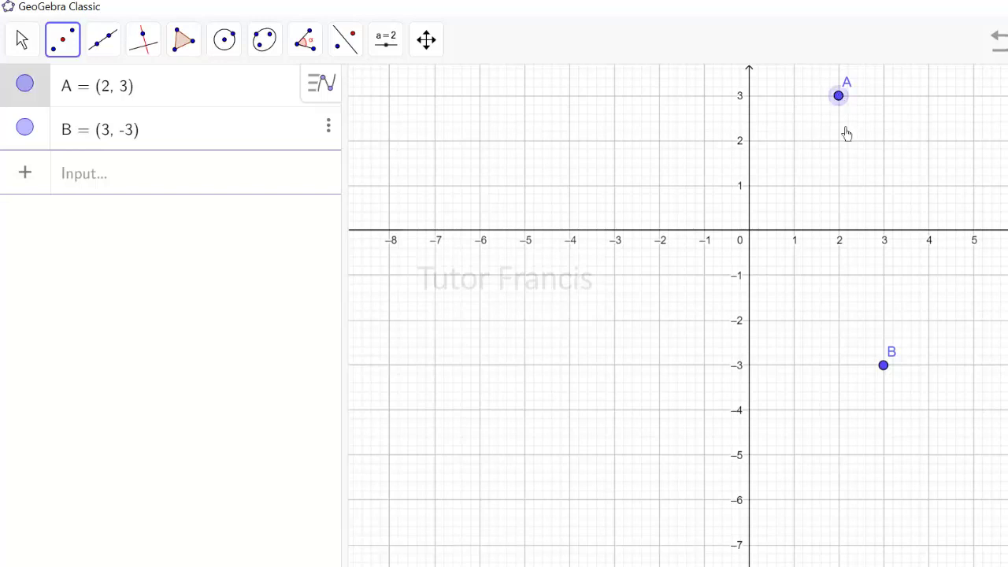
click(883, 367)
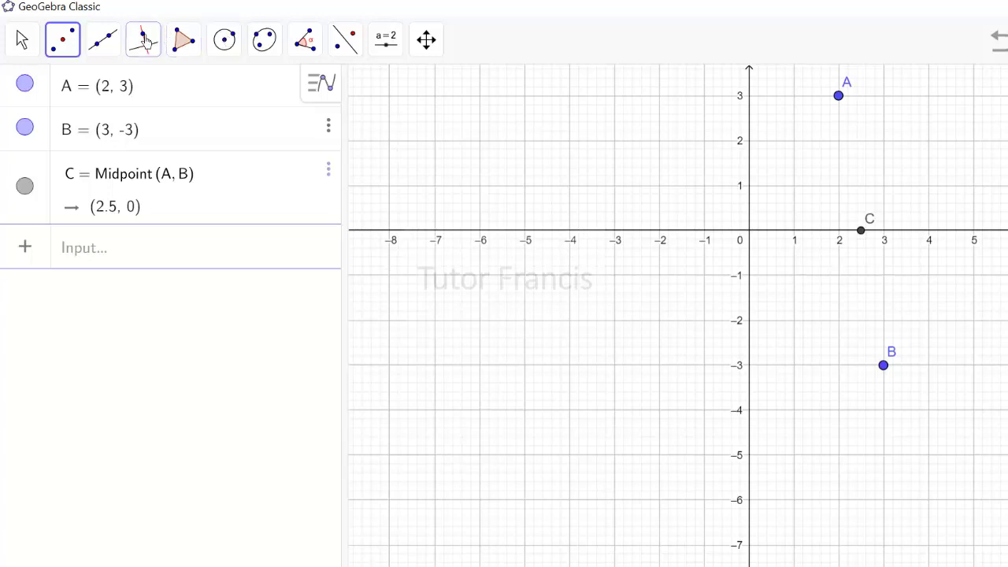
Draw an infinite line through points A and B with the Line tool.
click(104, 43)
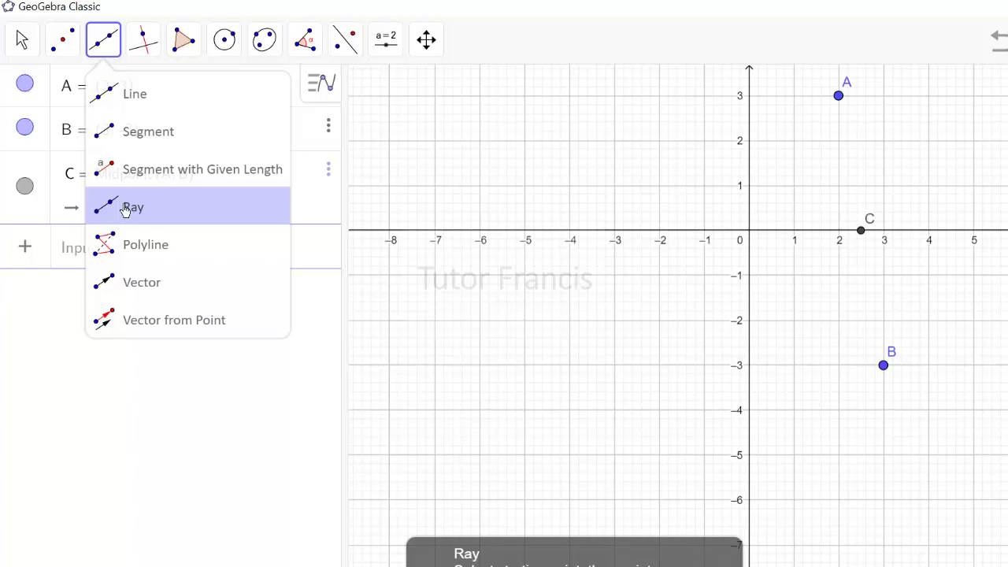
click(124, 94)
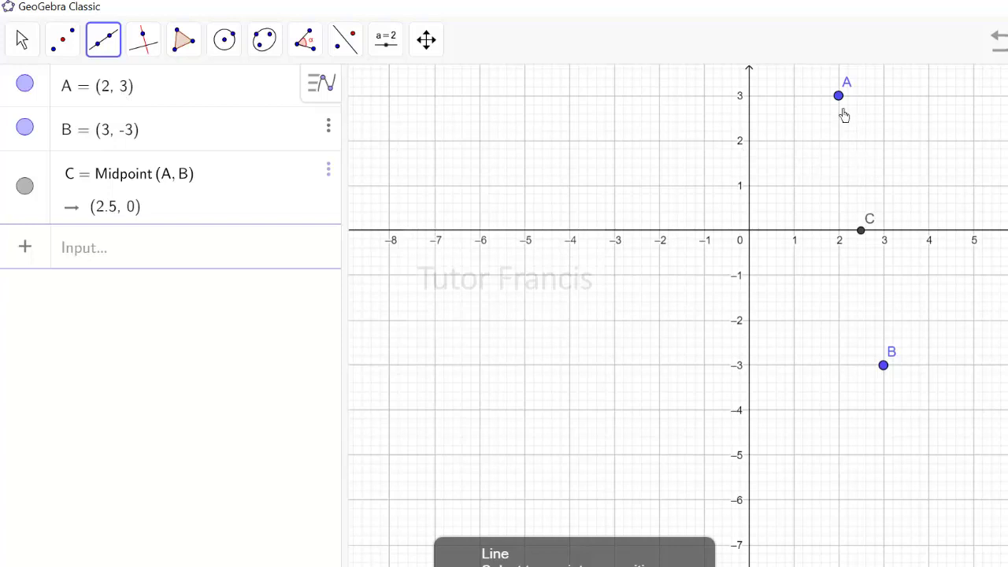
click(839, 97)
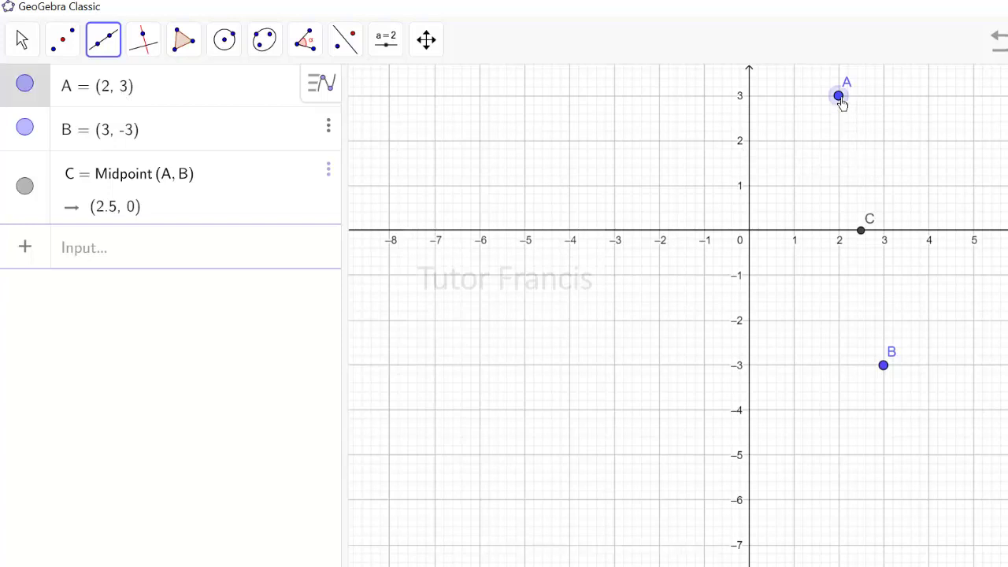
click(884, 366)
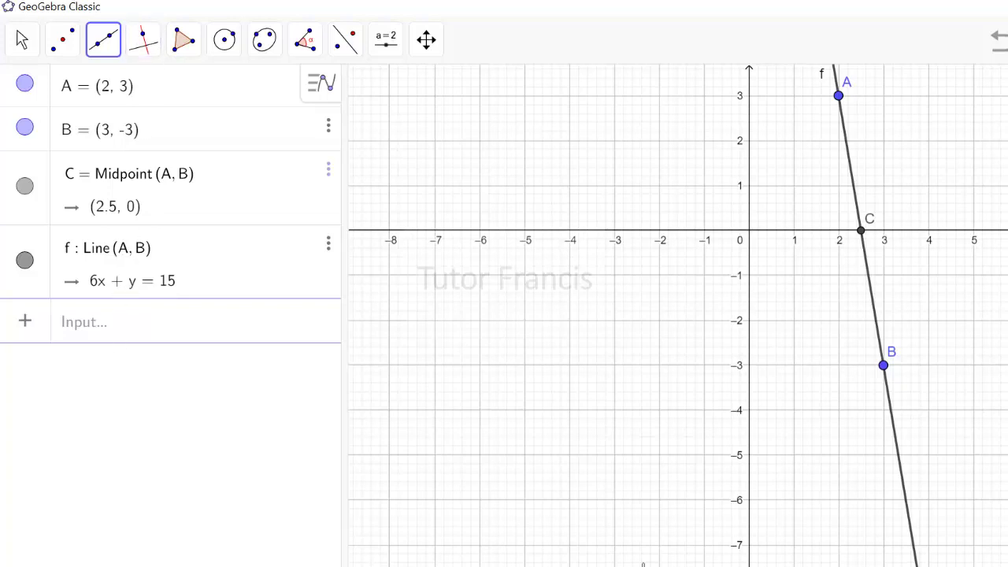
scroll(646, 558, down, 1)
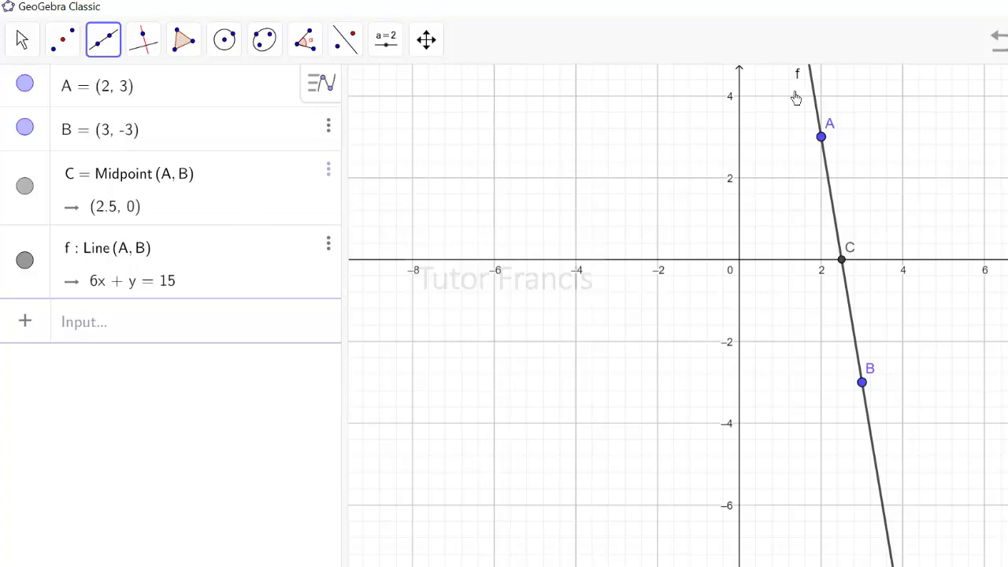
Hide line f, midpoint C, points B and A, and line g in the graph.
click(25, 266)
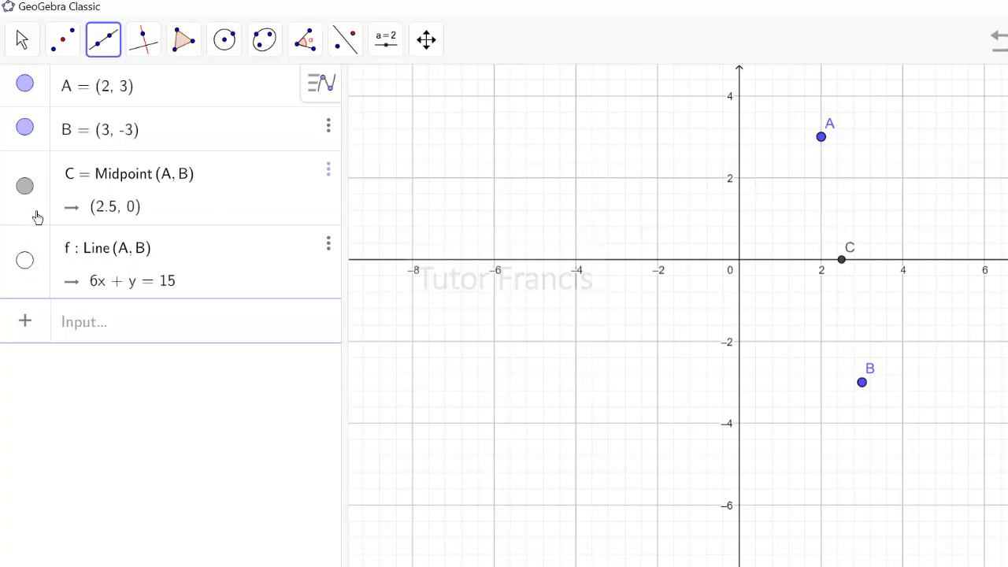
click(25, 187)
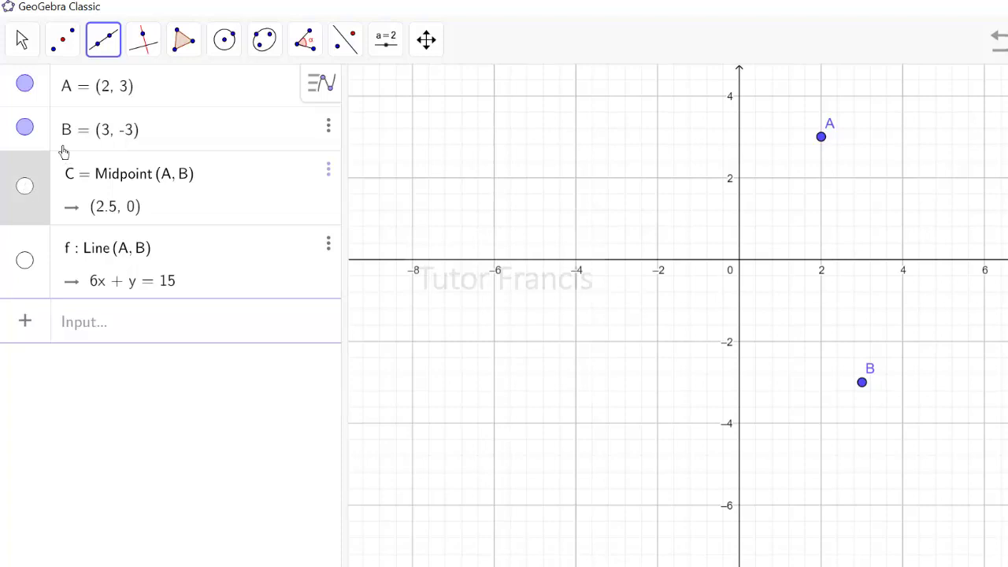
click(25, 129)
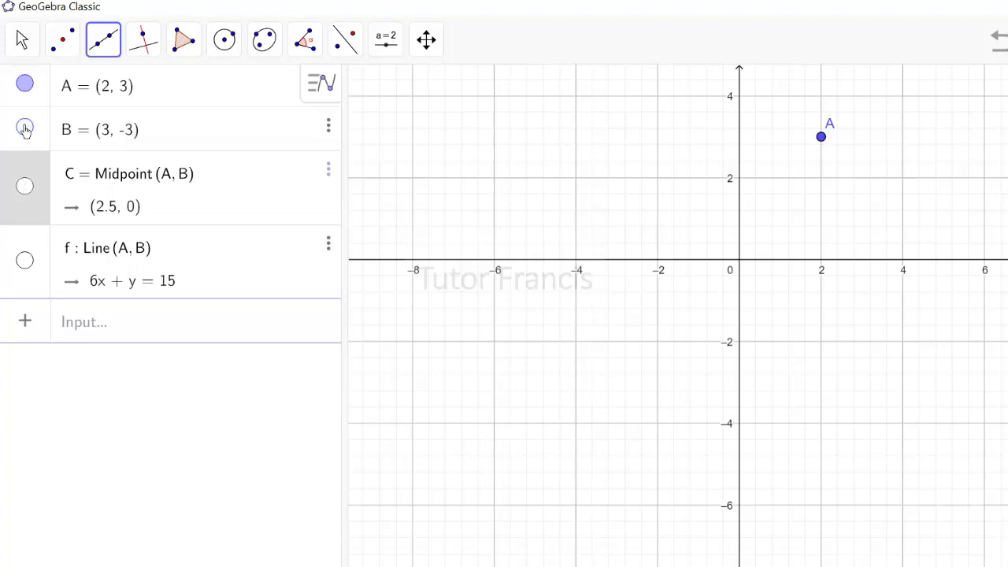
click(25, 84)
click(32, 337)
Show line f, midpoint C, points B and A, and line g in the graph again.
click(28, 263)
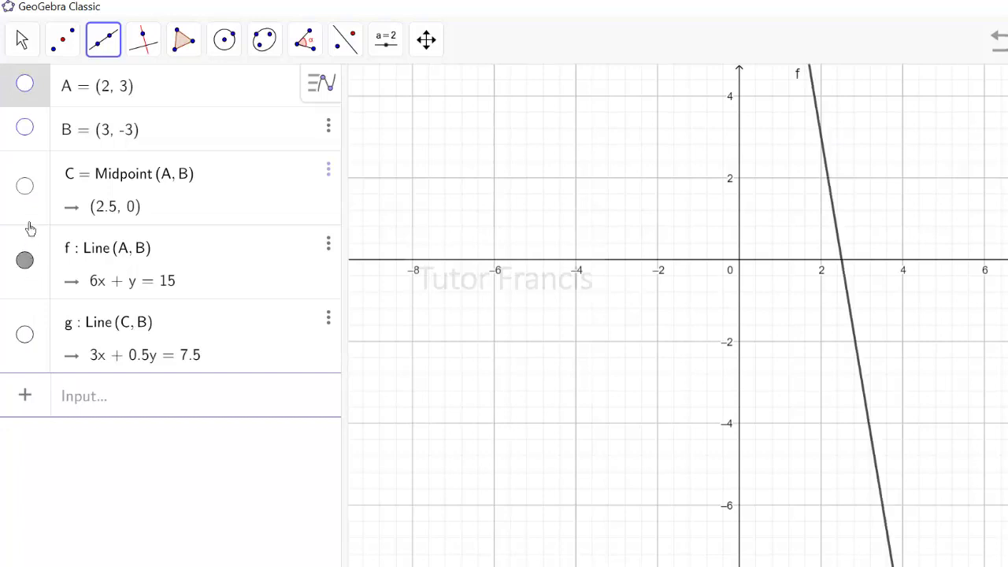
click(24, 187)
click(25, 125)
click(25, 85)
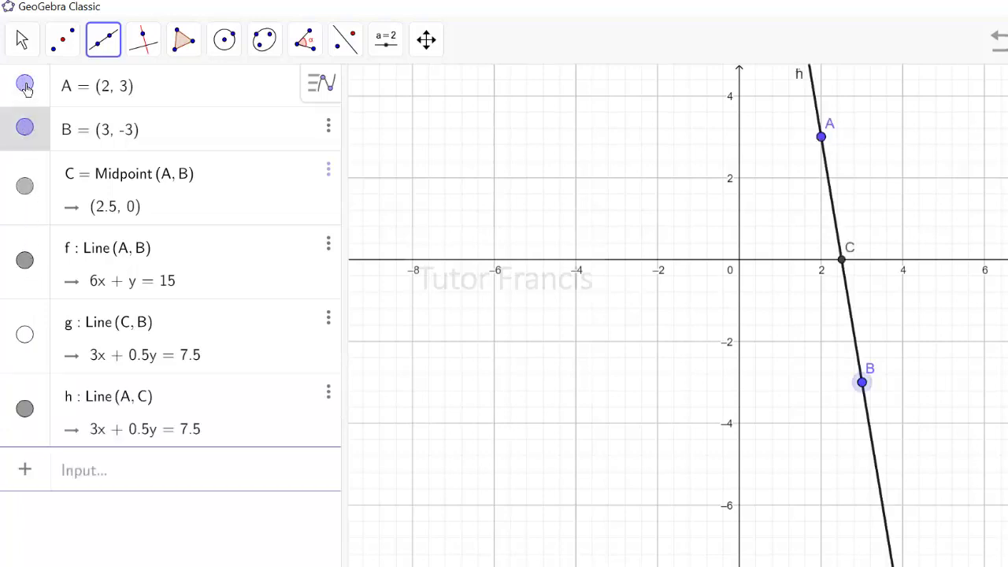
click(25, 339)
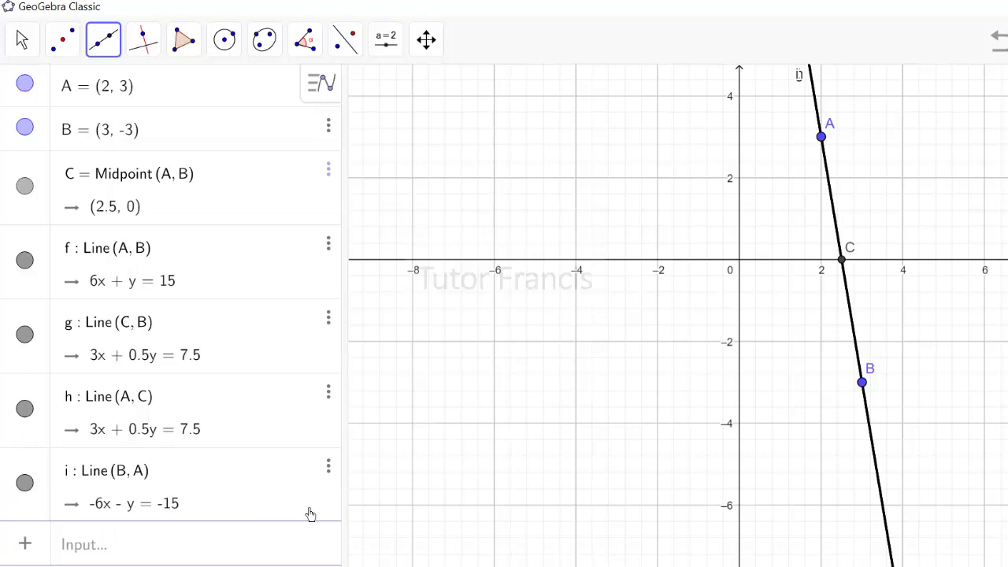
Delete the extra line i through B and A, and delete midpoint C.
click(328, 470)
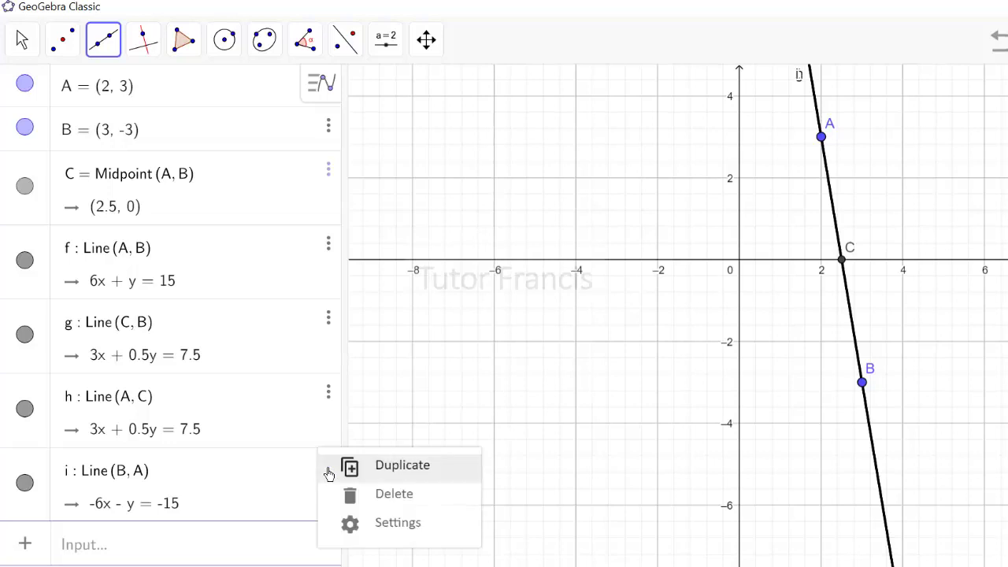
click(387, 504)
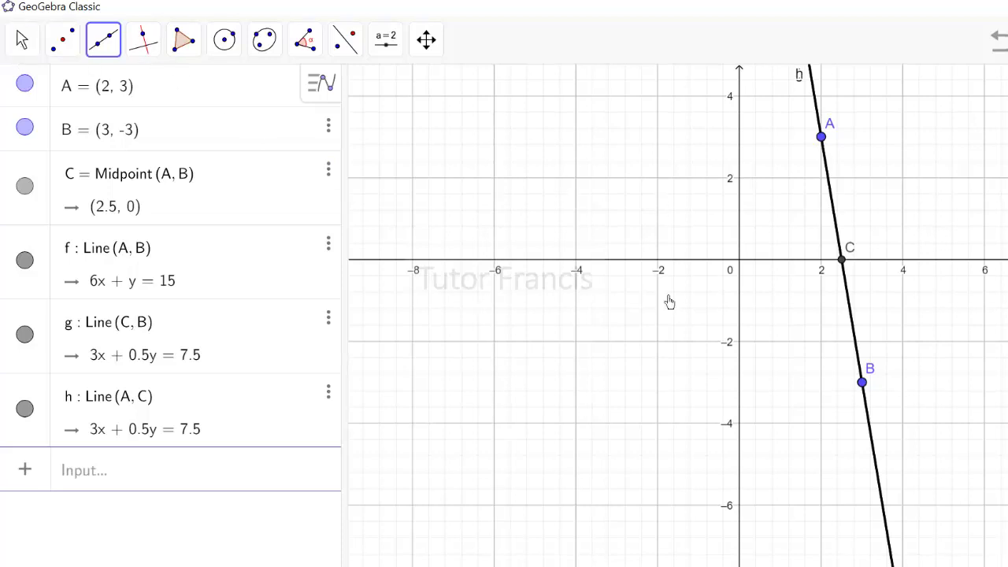
click(23, 41)
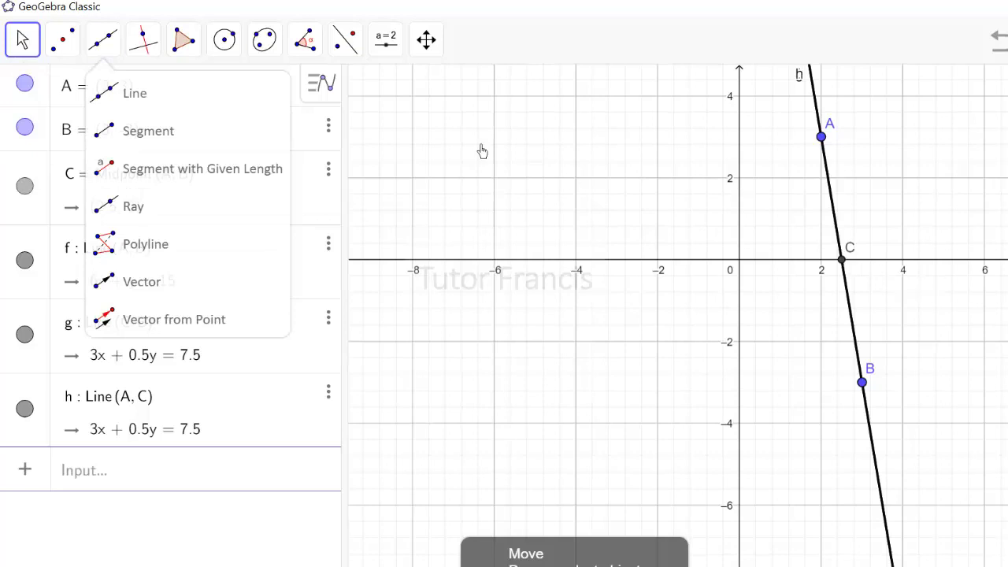
mouse_move(22, 40)
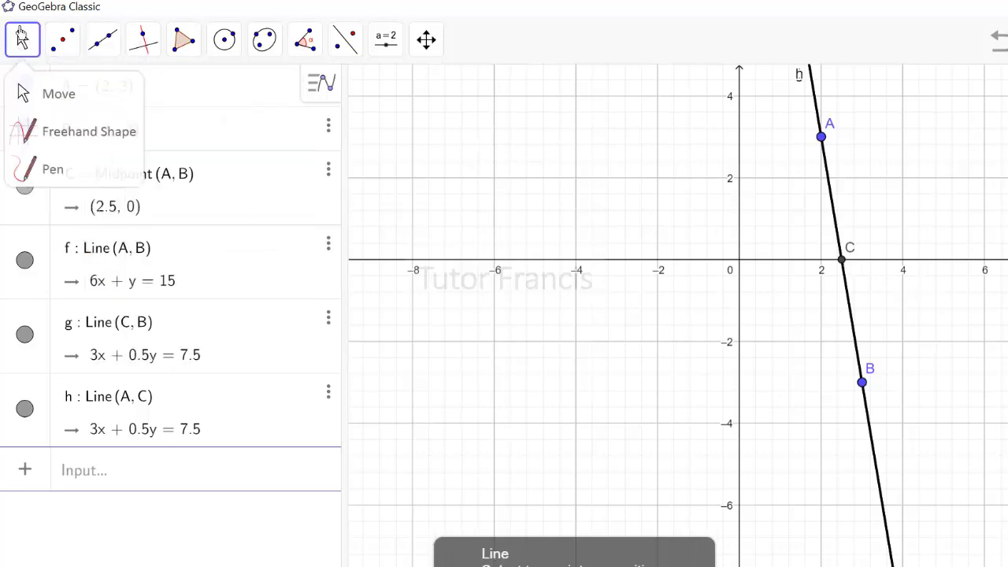
click(22, 40)
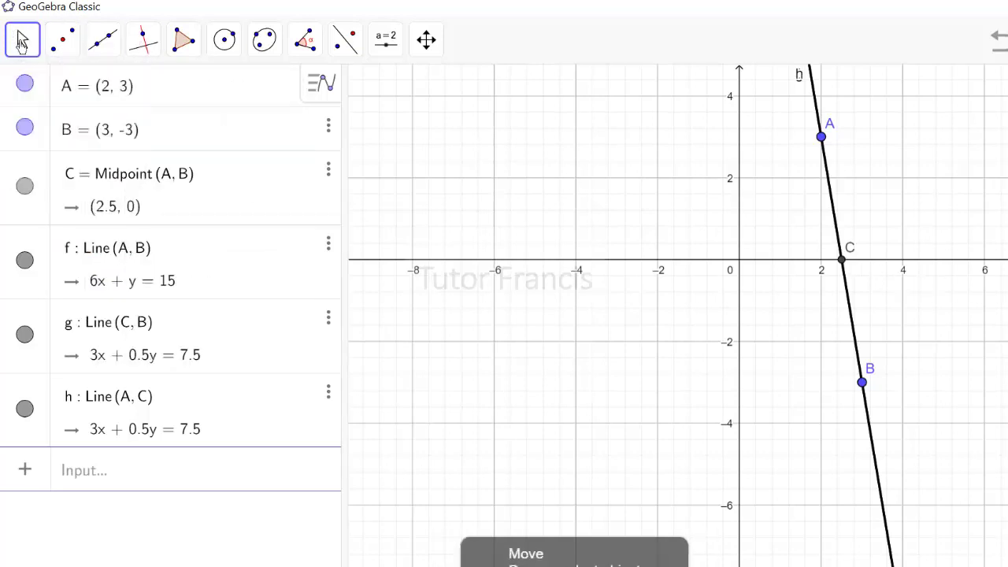
click(843, 262)
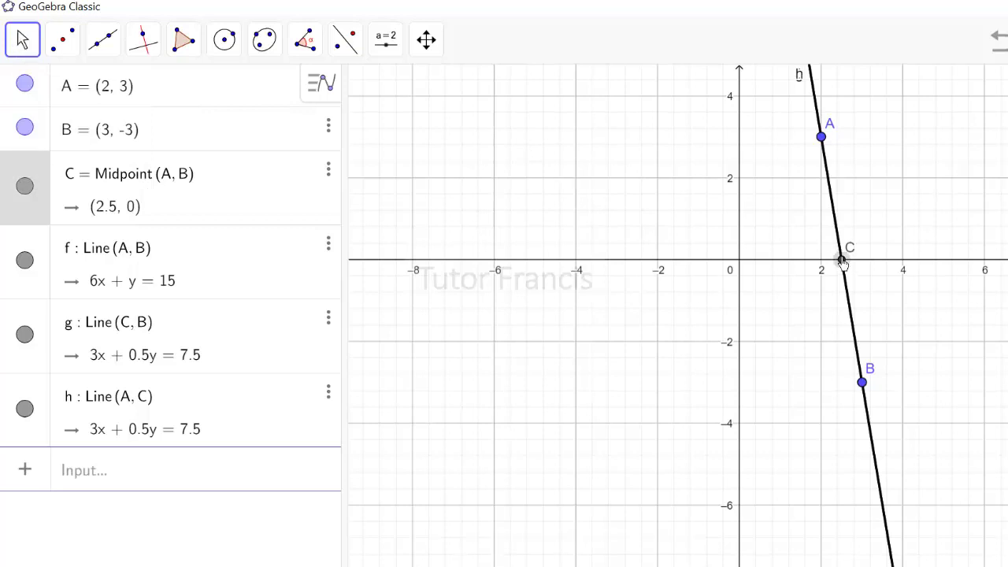
right_click(843, 262)
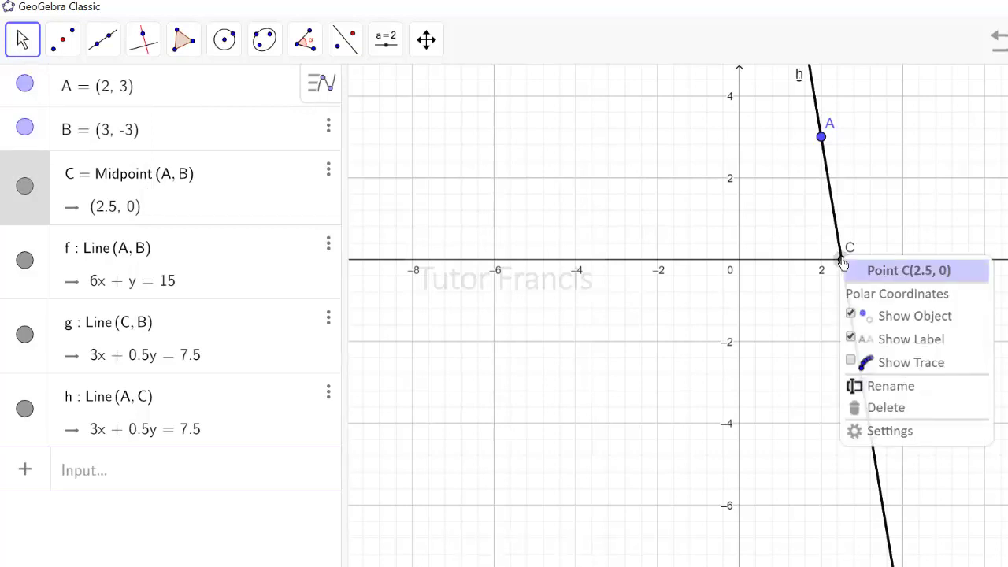
click(886, 408)
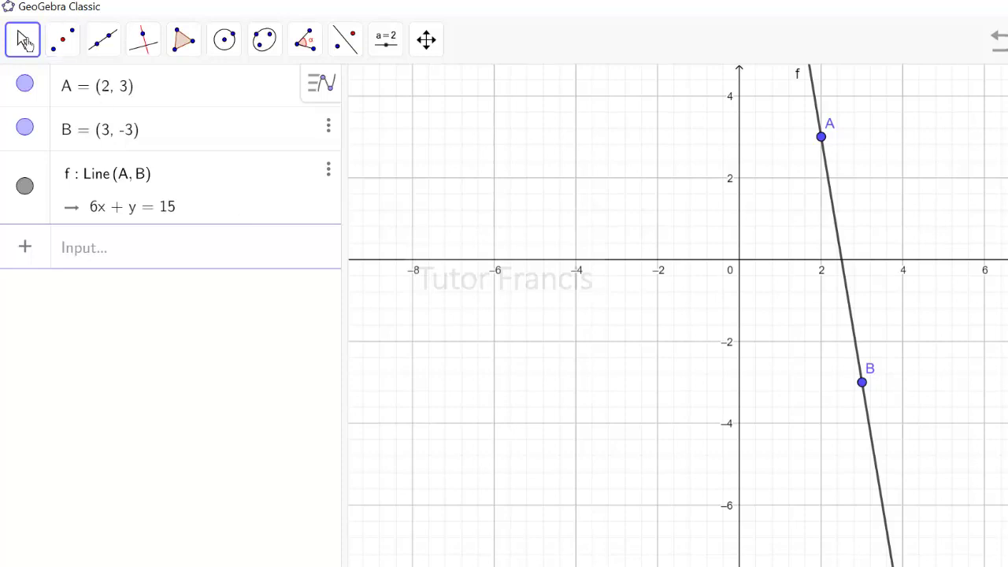
Construct the midpoint of points A and B.
click(65, 45)
mouse_move(225, 41)
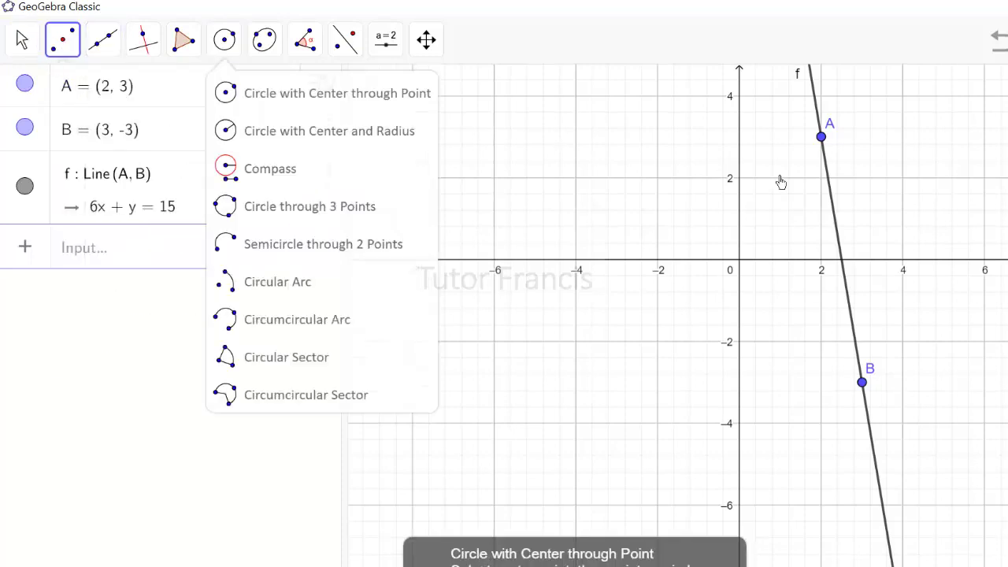
click(822, 139)
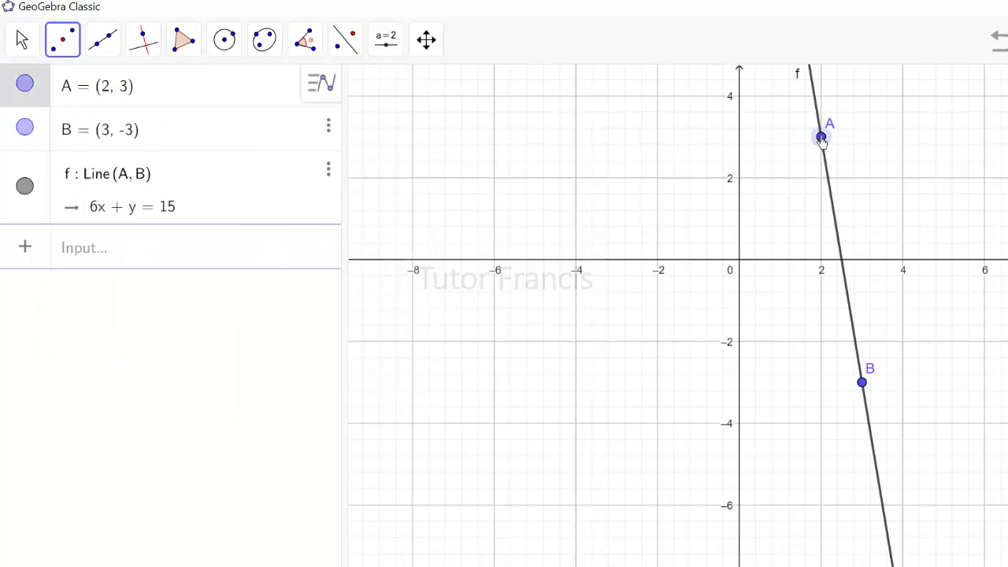
click(862, 383)
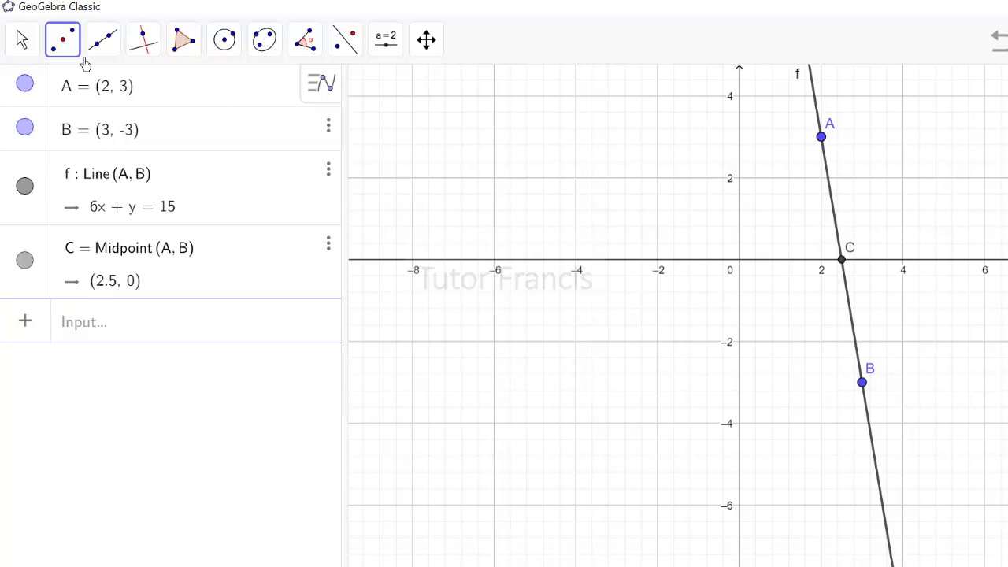
click(866, 410)
right_click(866, 410)
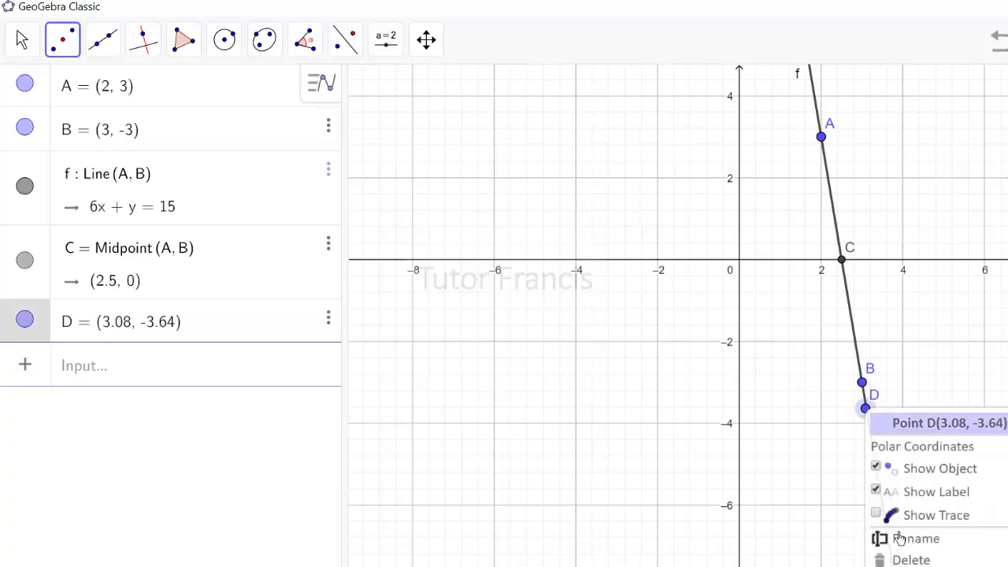
click(911, 560)
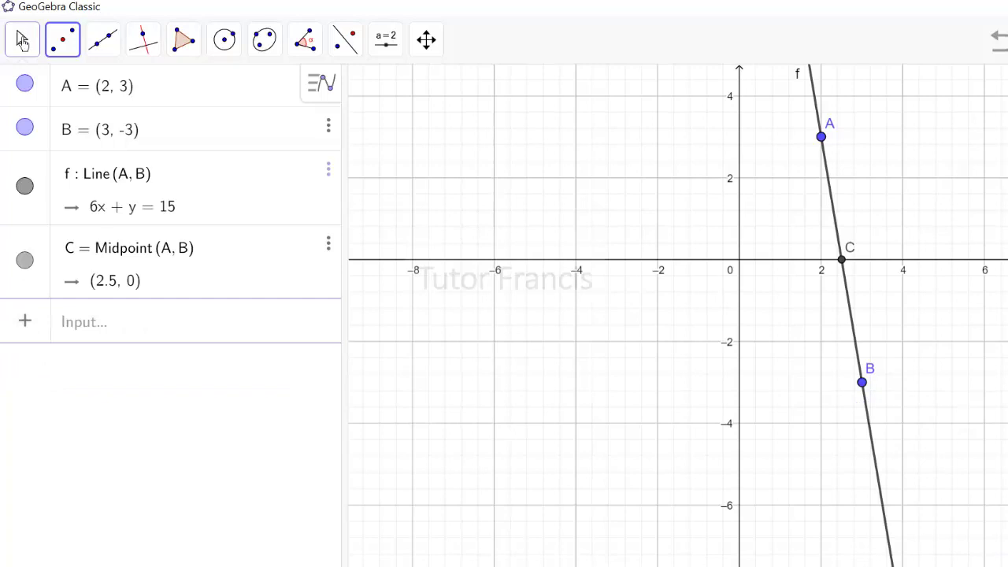
Delete line f through points A and B, keeping the points and their midpoint.
click(22, 41)
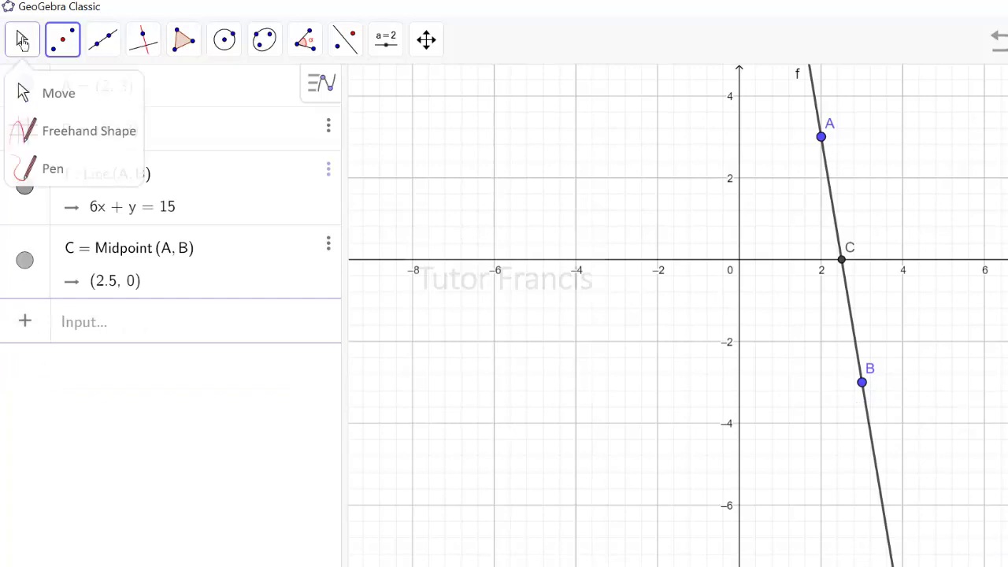
click(832, 185)
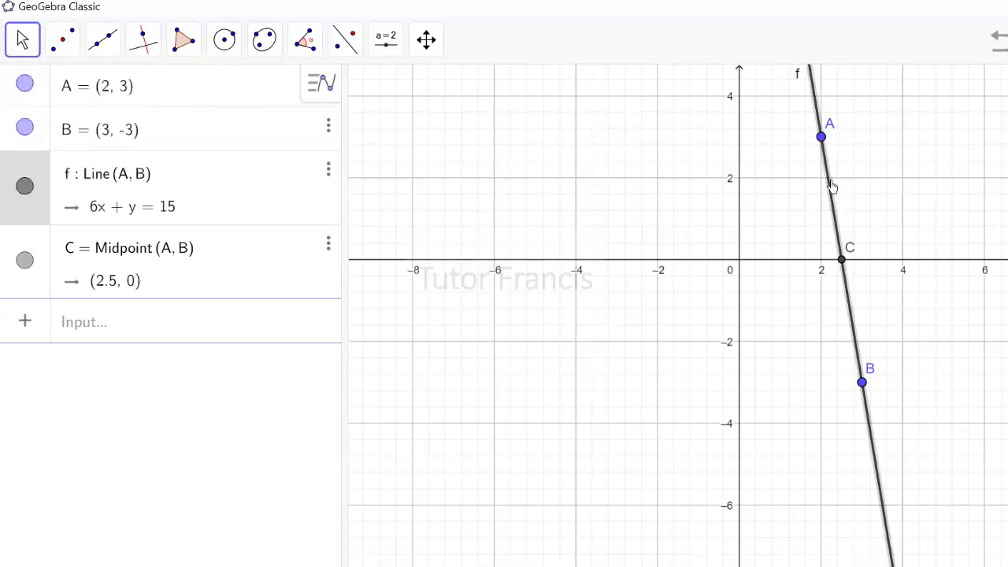
right_click(832, 185)
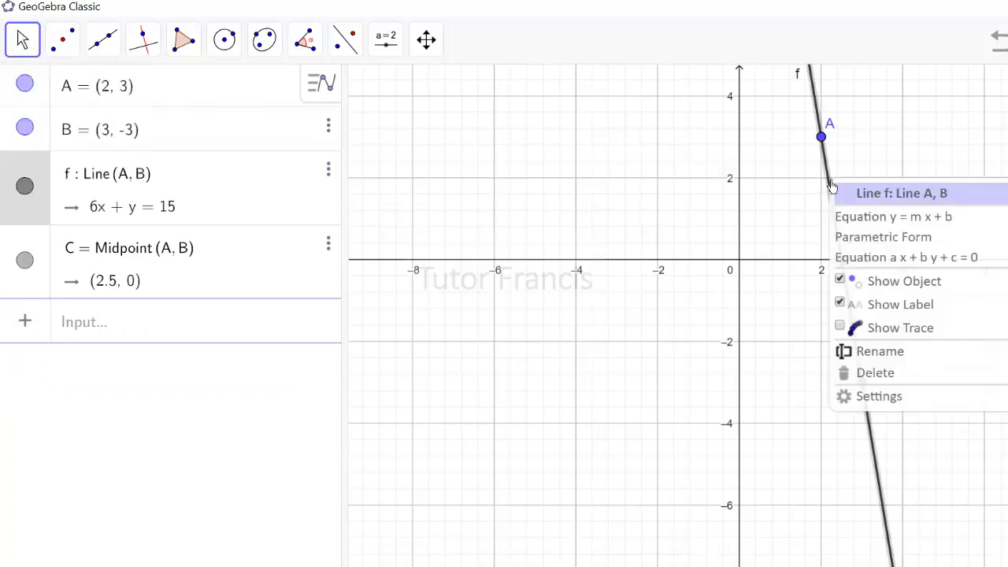
click(879, 373)
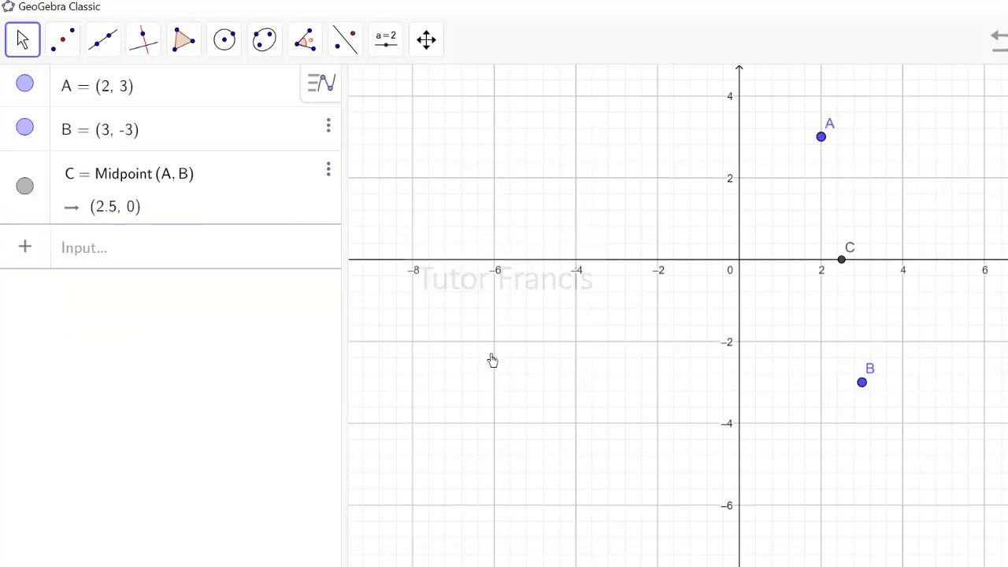
Draw a segment from point A to point B with the Segment tool.
click(98, 44)
click(126, 130)
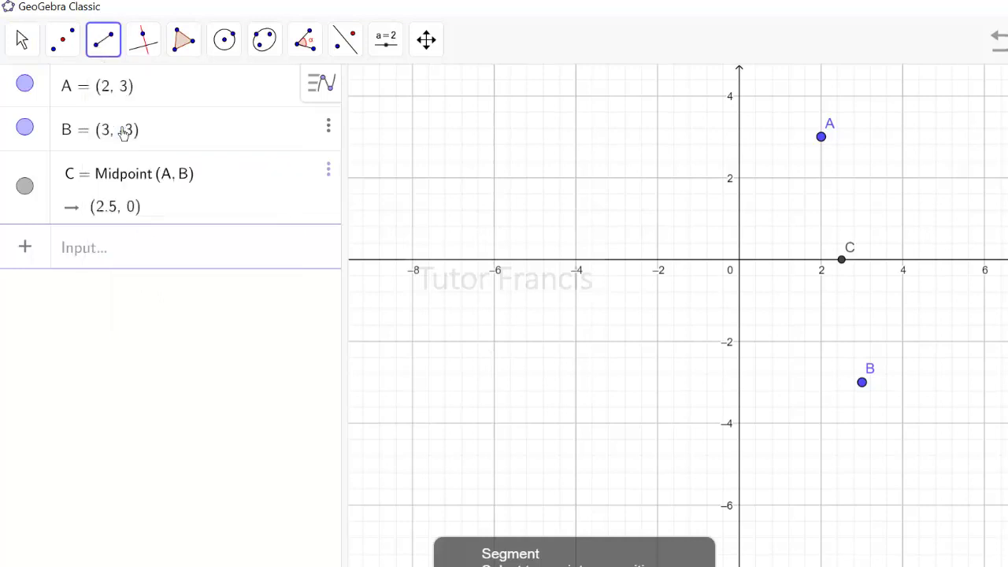
click(821, 138)
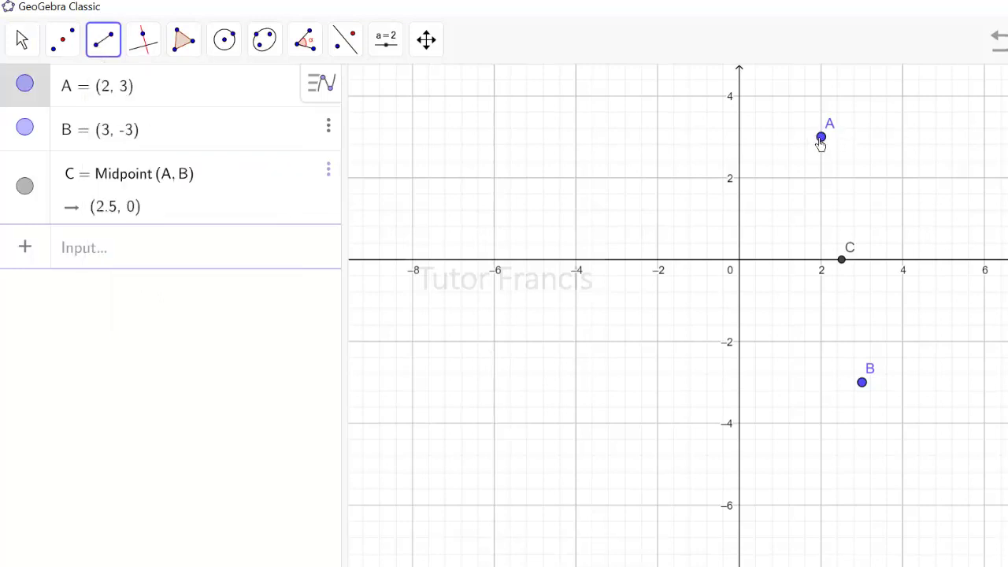
click(861, 384)
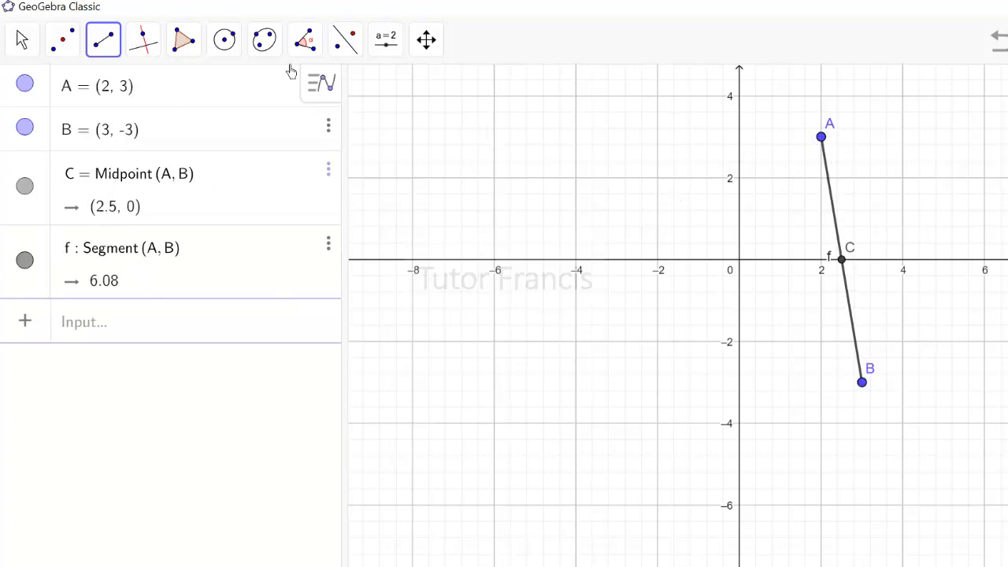
Draw another segment from (-8, -4) to the origin.
click(103, 44)
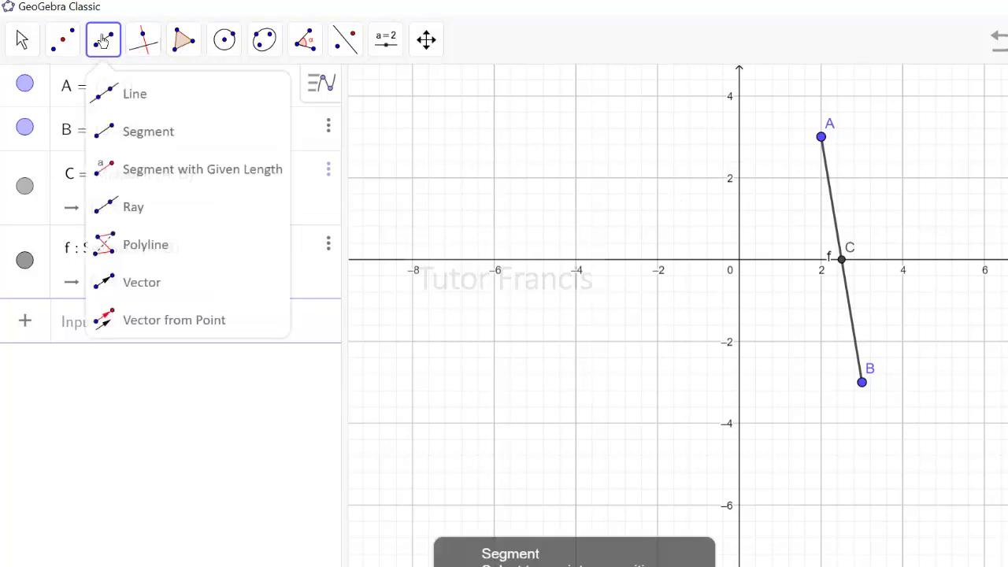
click(414, 425)
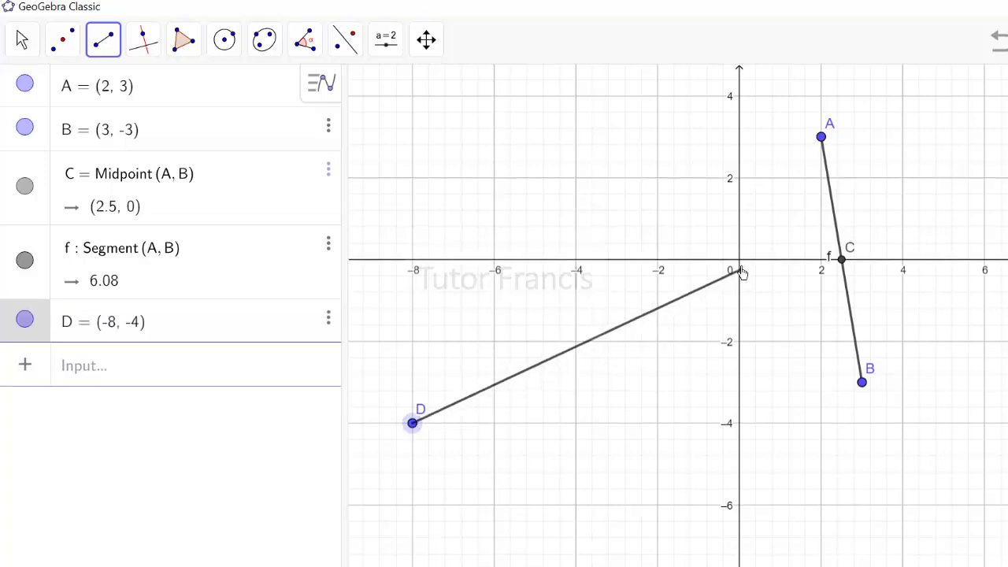
click(739, 262)
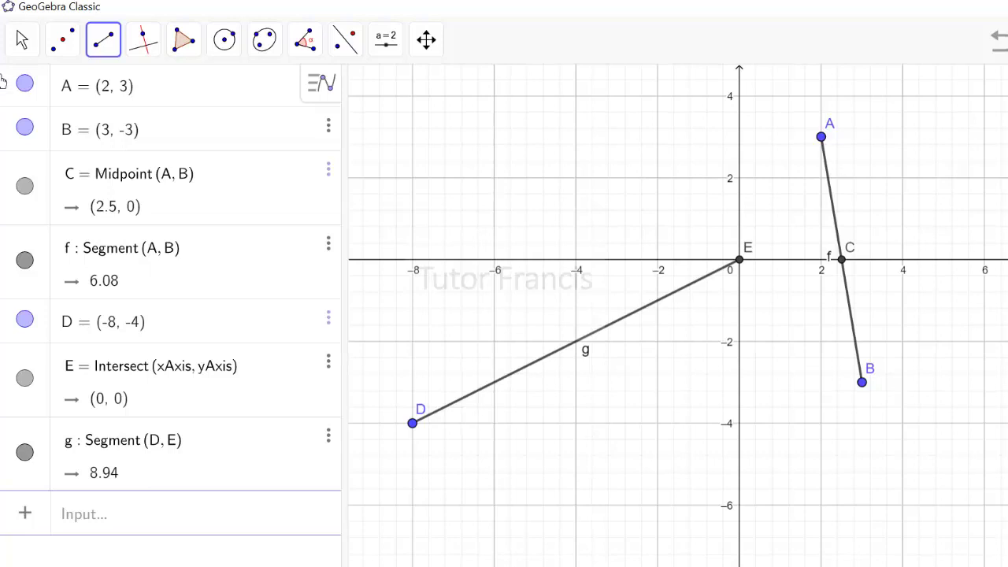
Delete segment g between points D and E, leaving its endpoints in place.
click(23, 43)
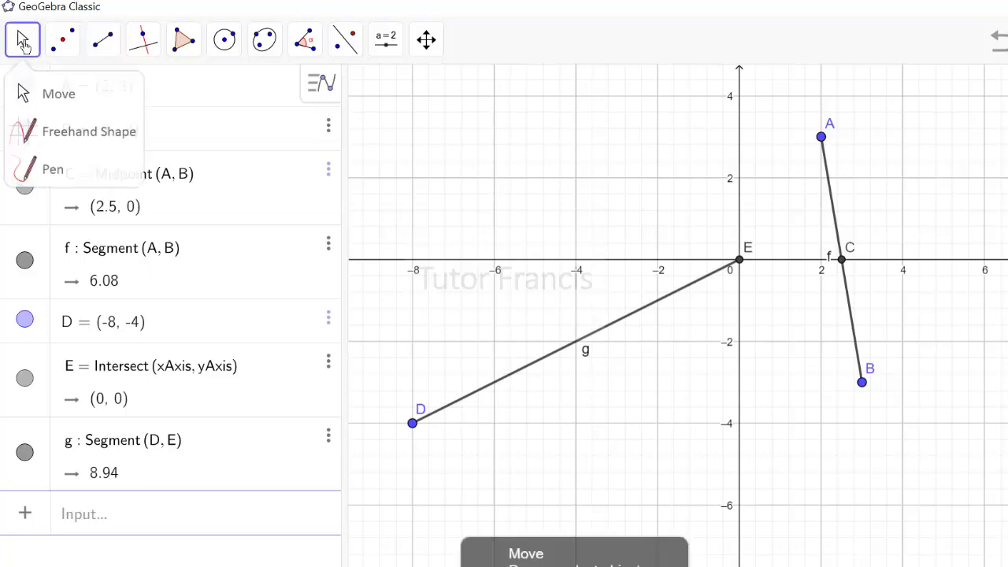
mouse_move(63, 39)
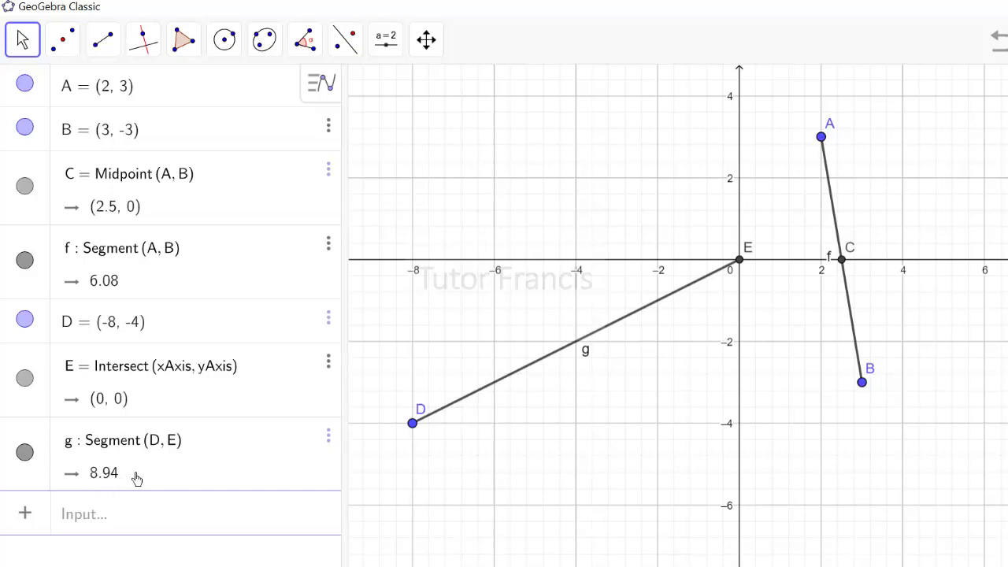
click(533, 370)
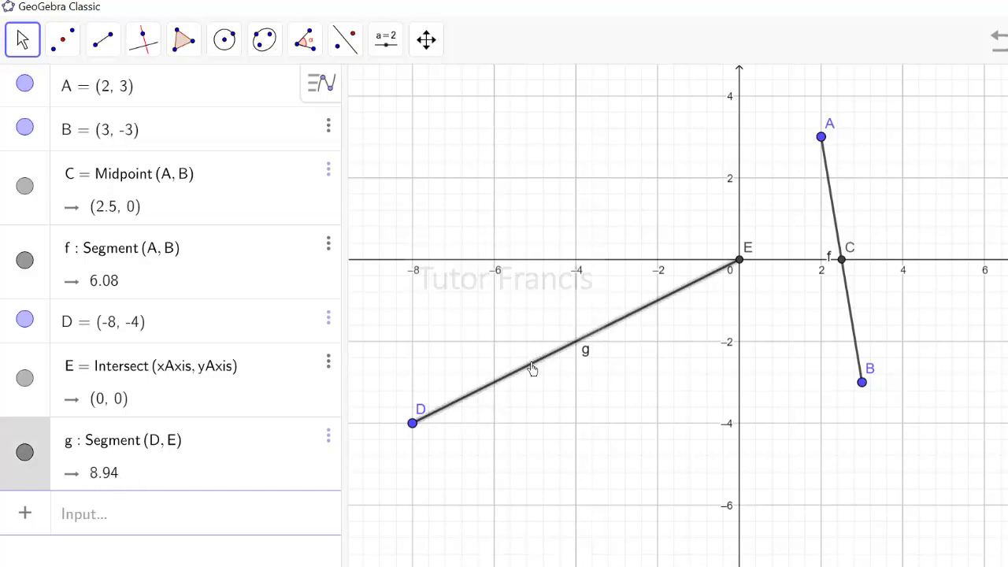
right_click(533, 369)
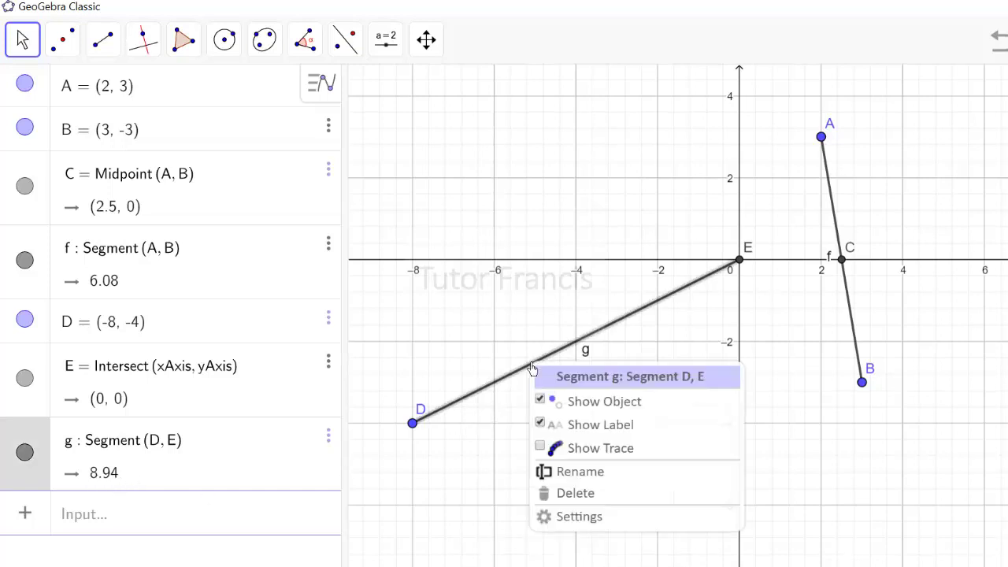
click(586, 494)
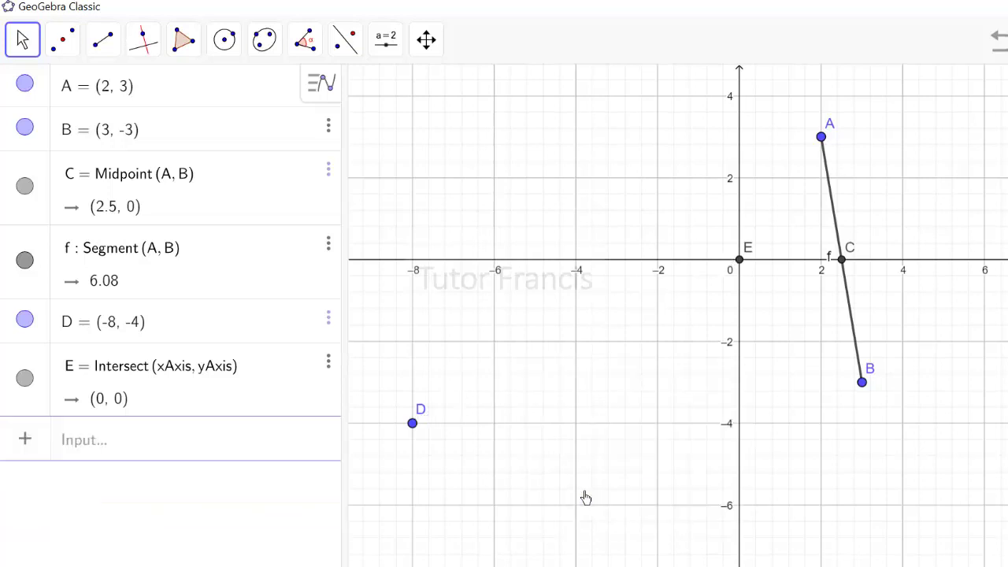
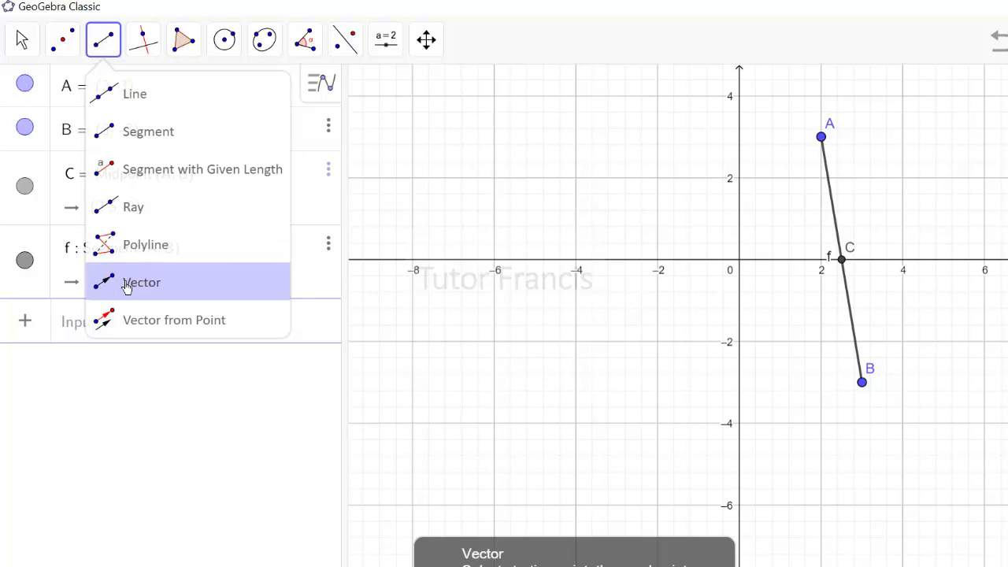
Draw two vectors starting at the origin, one ending at (-2, 2) and the other at (-4, -2).
click(126, 283)
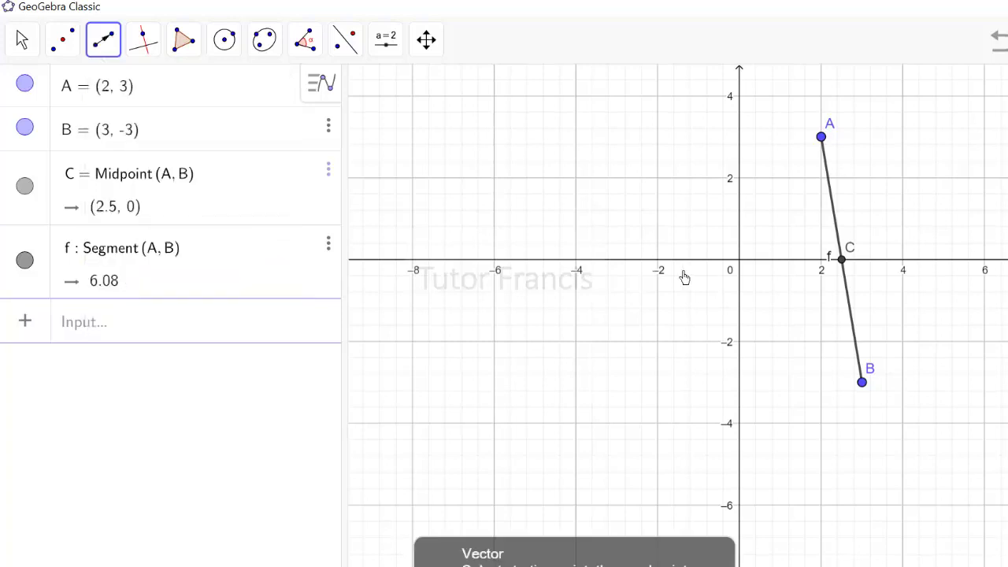
click(740, 261)
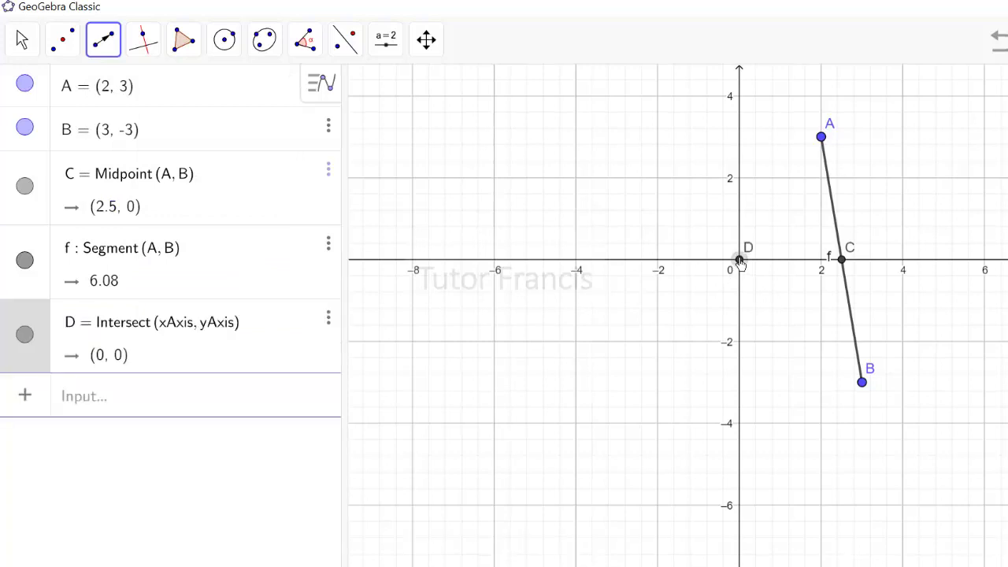
click(658, 179)
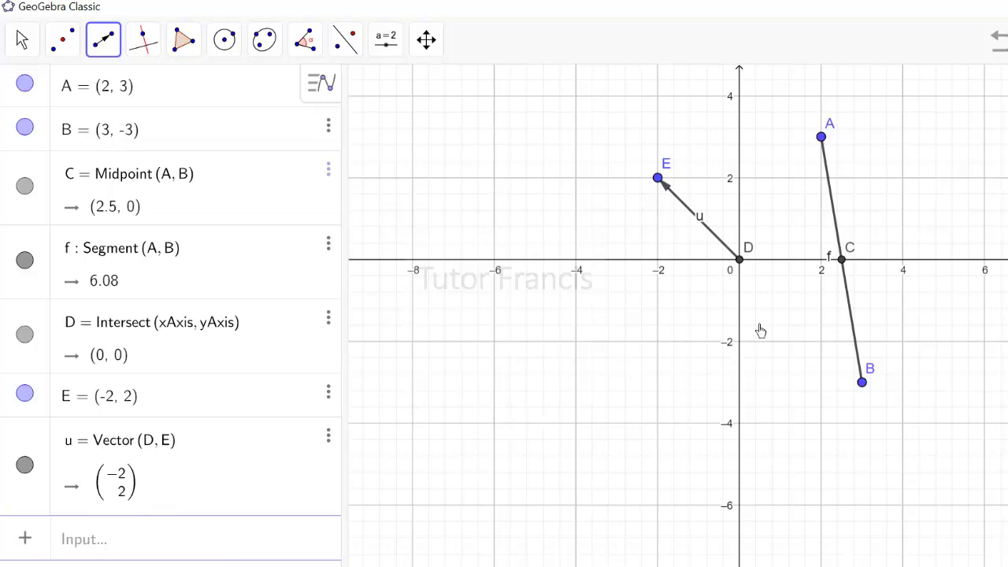
click(740, 264)
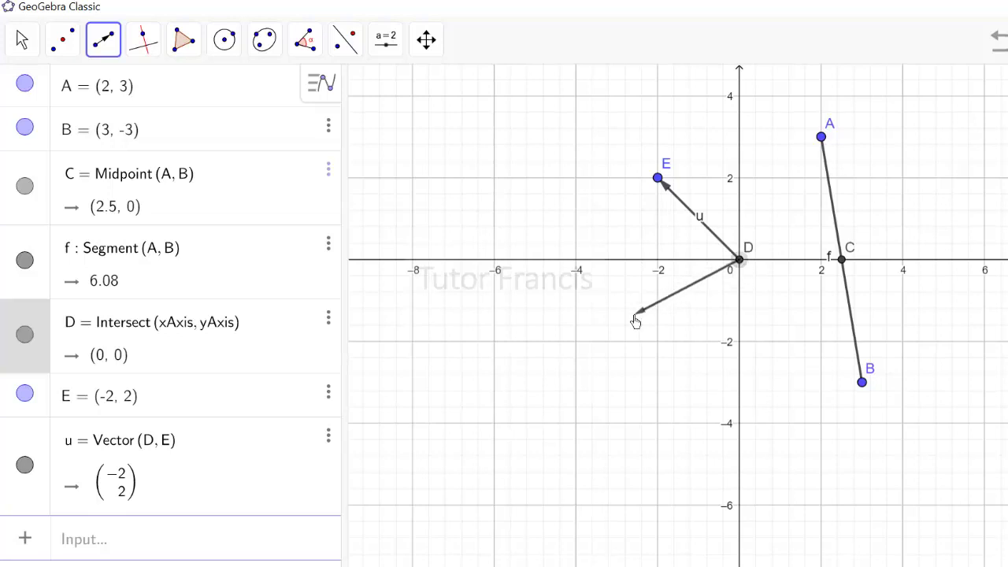
click(578, 342)
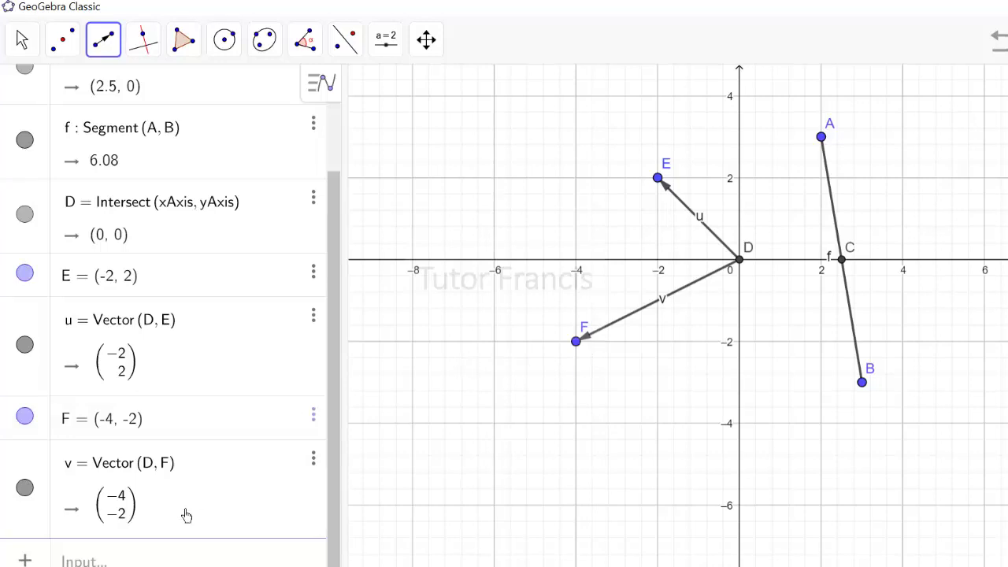
Add the sum of the two vectors by entering the expression u + v.
click(87, 561)
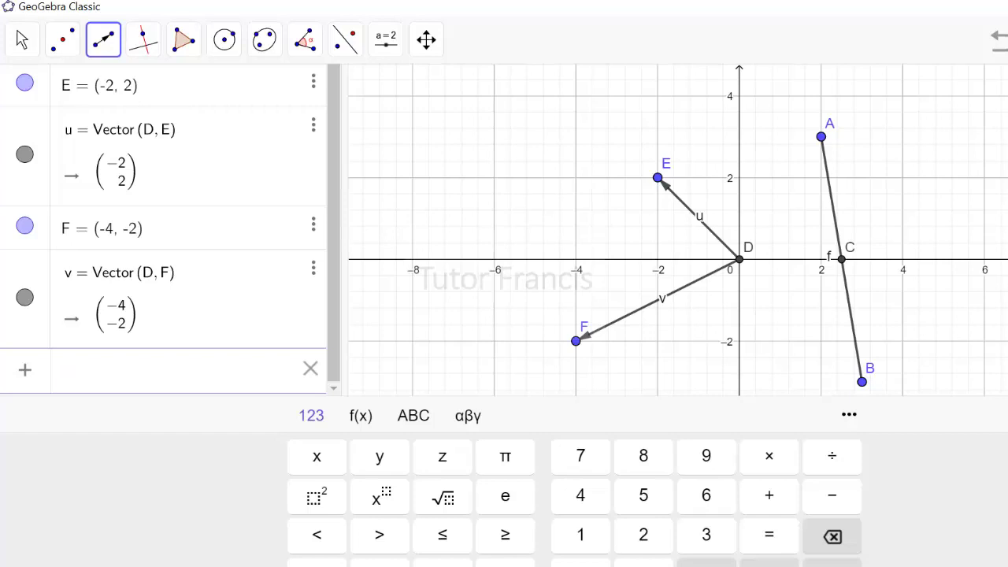
text(u + v)
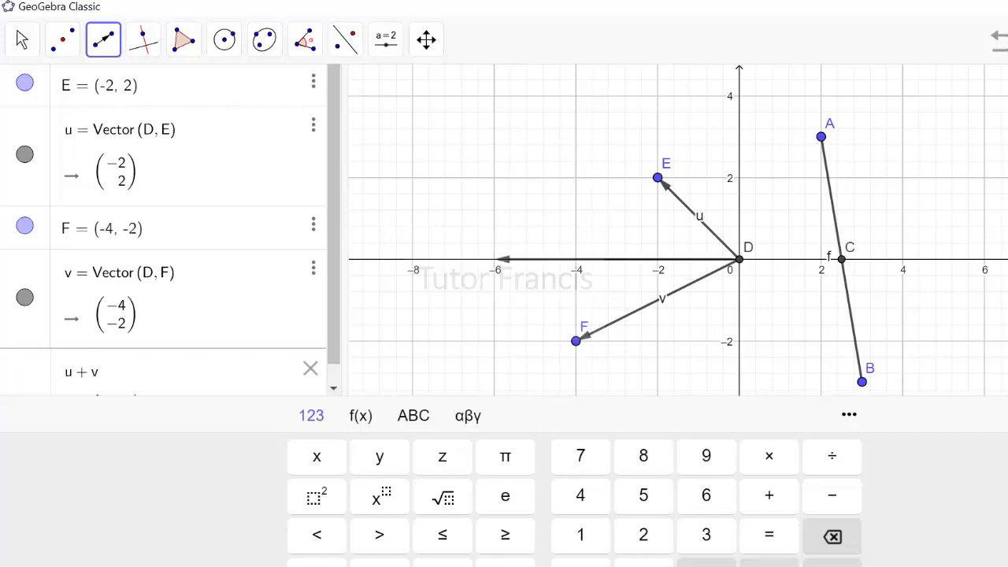
key(Return)
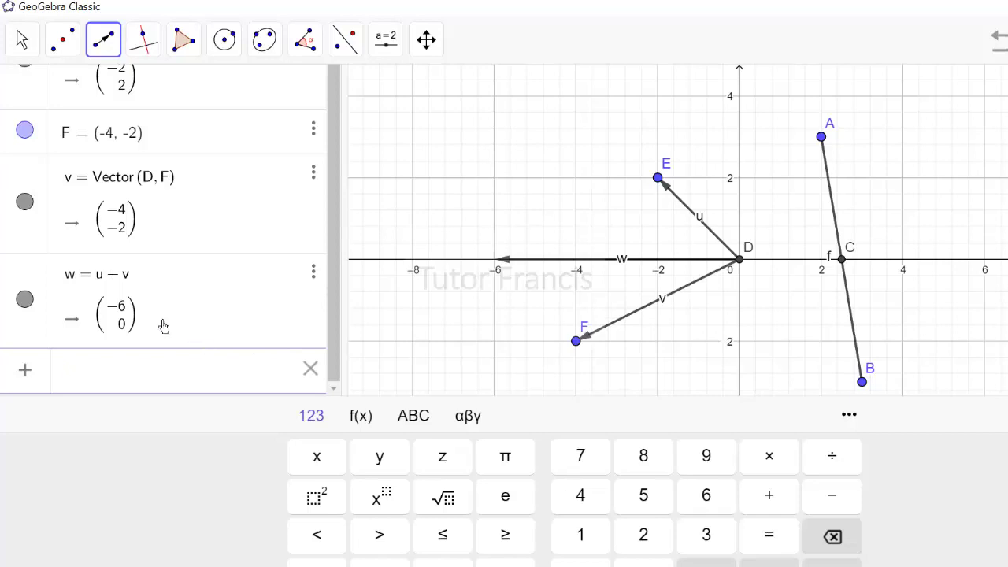
Delete the sum vector w, vector v and vector u, keeping points D, E and F.
click(22, 41)
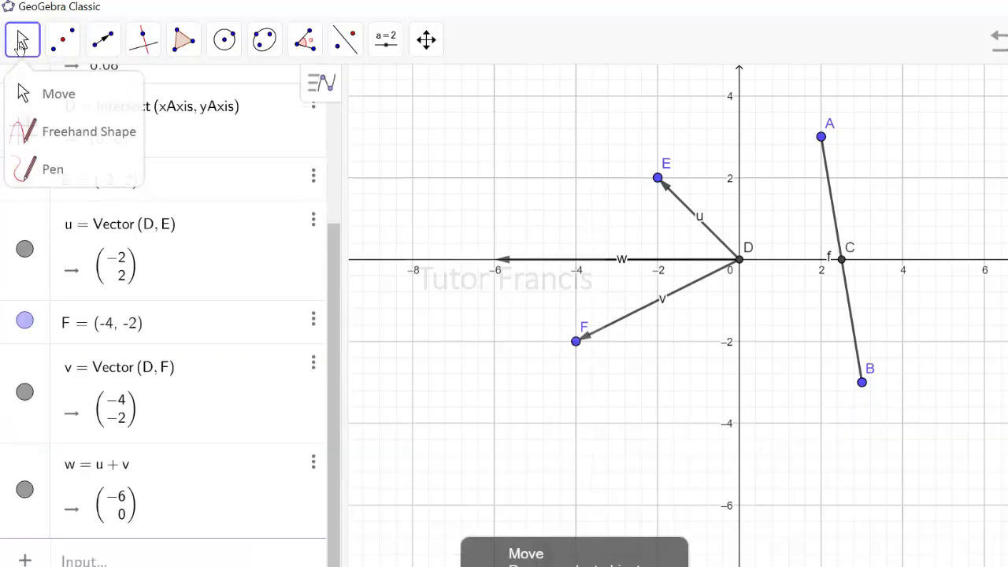
right_click(691, 264)
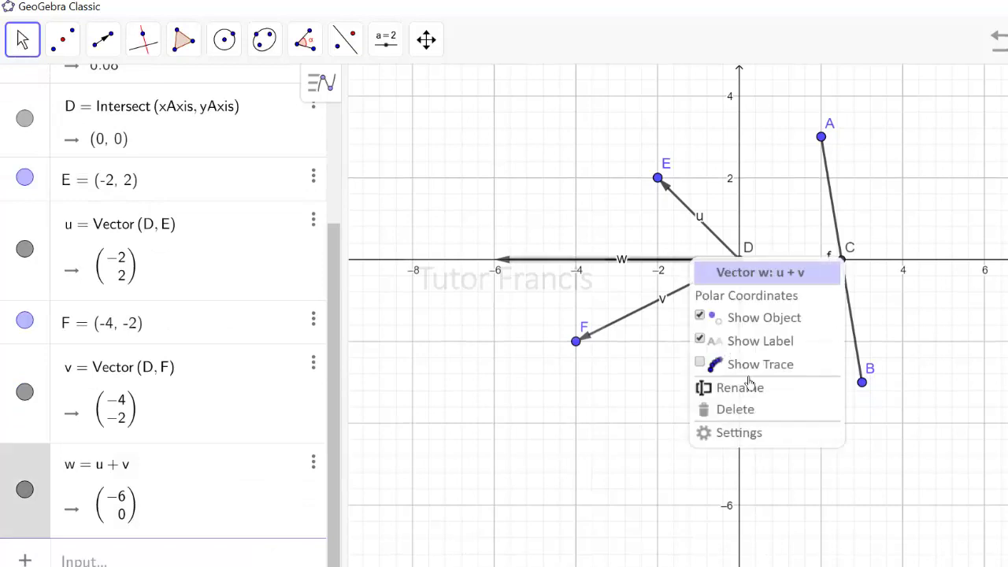
click(735, 410)
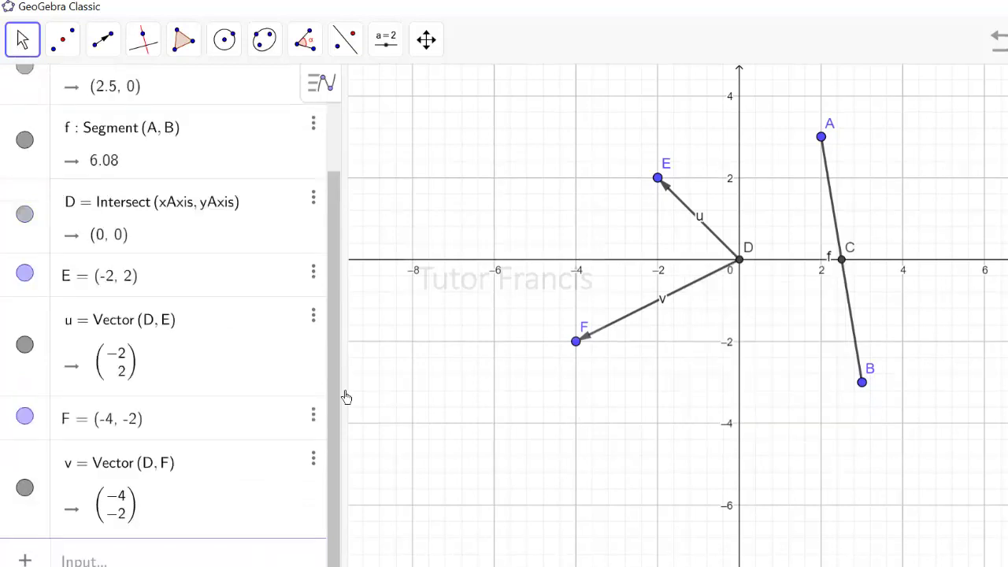
click(314, 459)
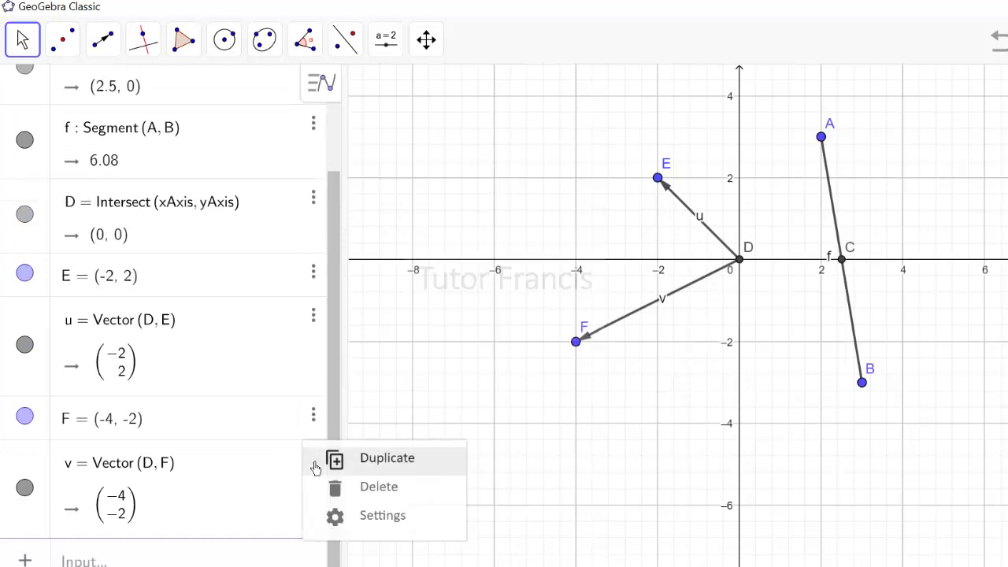
click(358, 500)
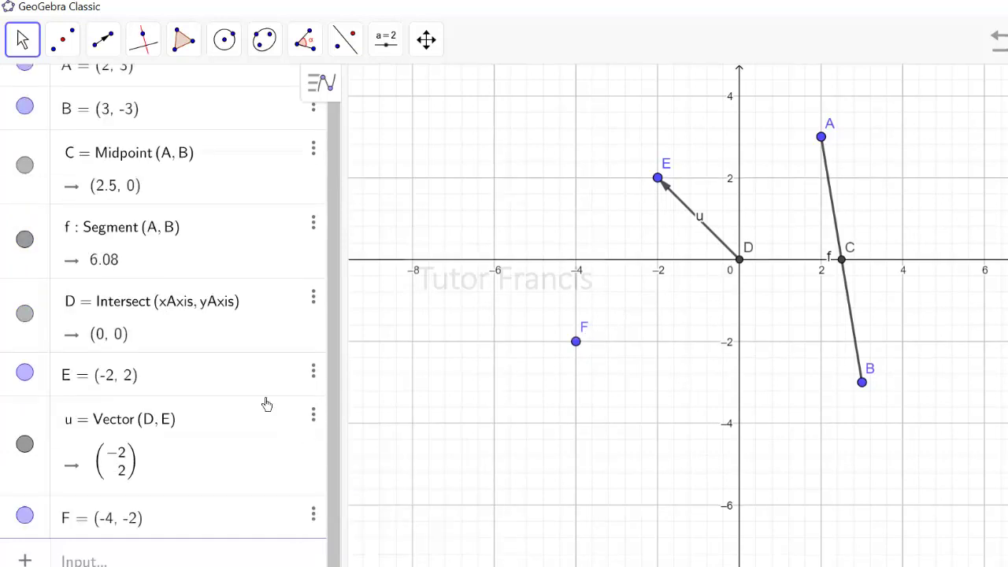
click(315, 419)
click(364, 446)
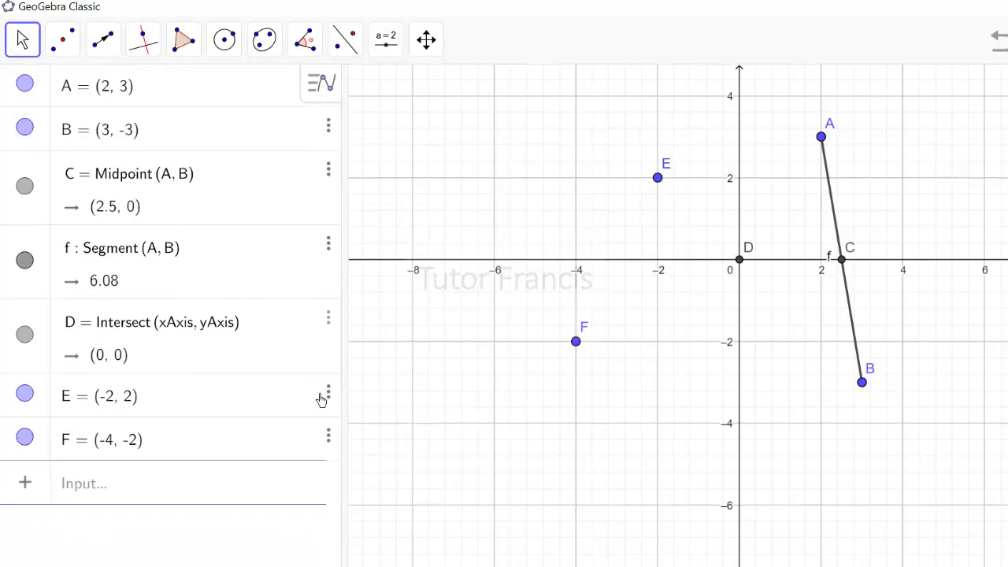
Delete the leftover points E, F and D, keeping segment AB and its midpoint.
click(328, 396)
click(377, 421)
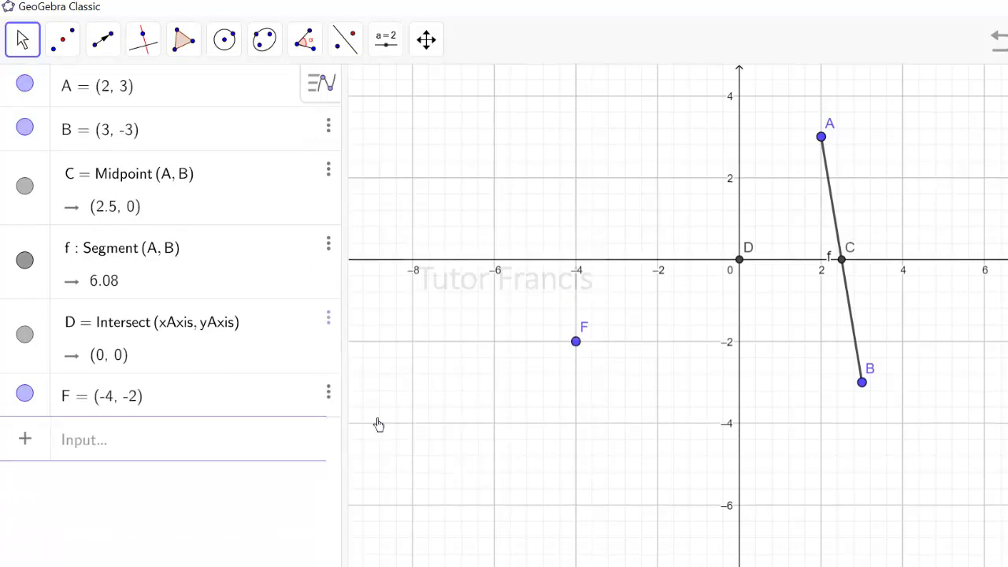
click(328, 396)
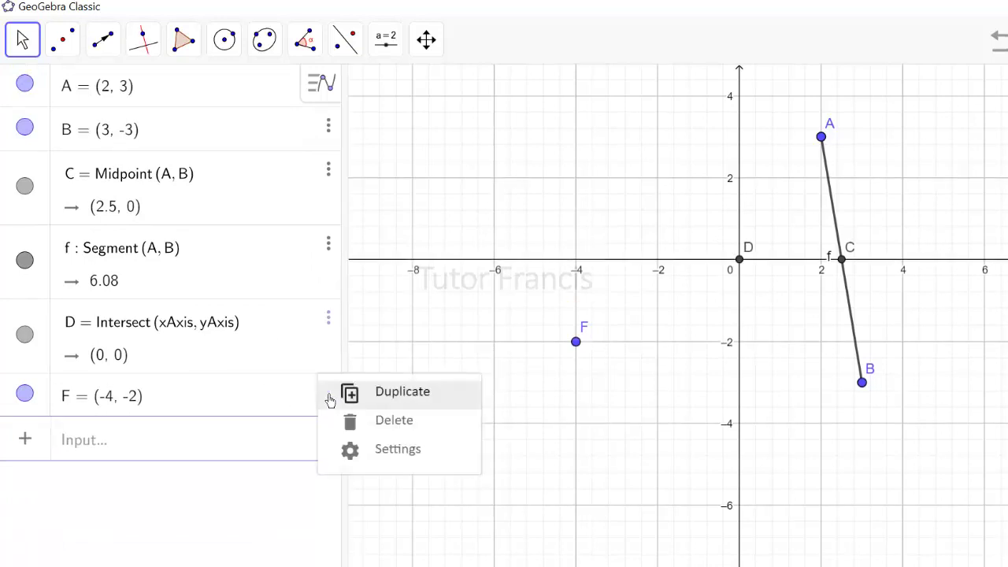
click(383, 421)
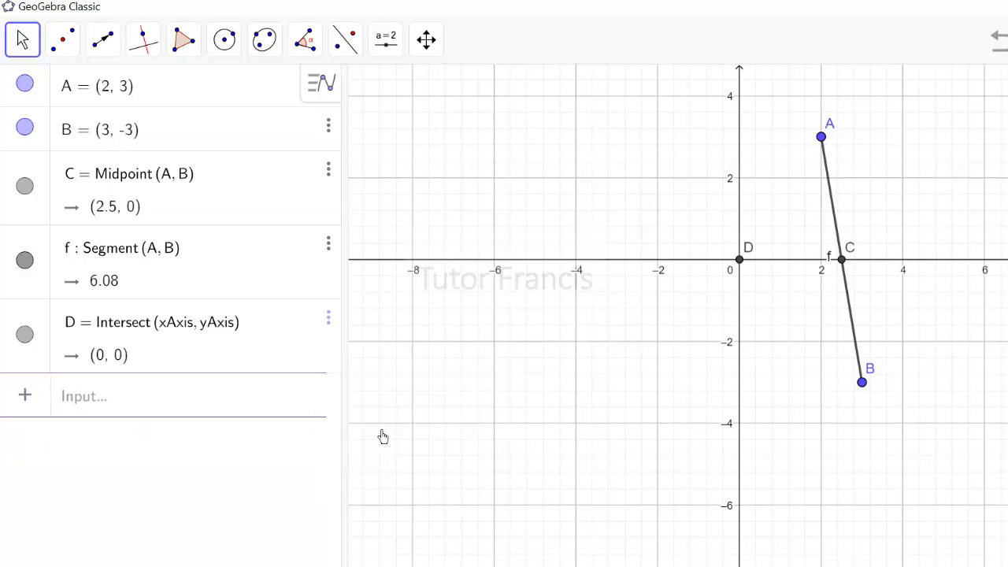
click(330, 320)
click(375, 347)
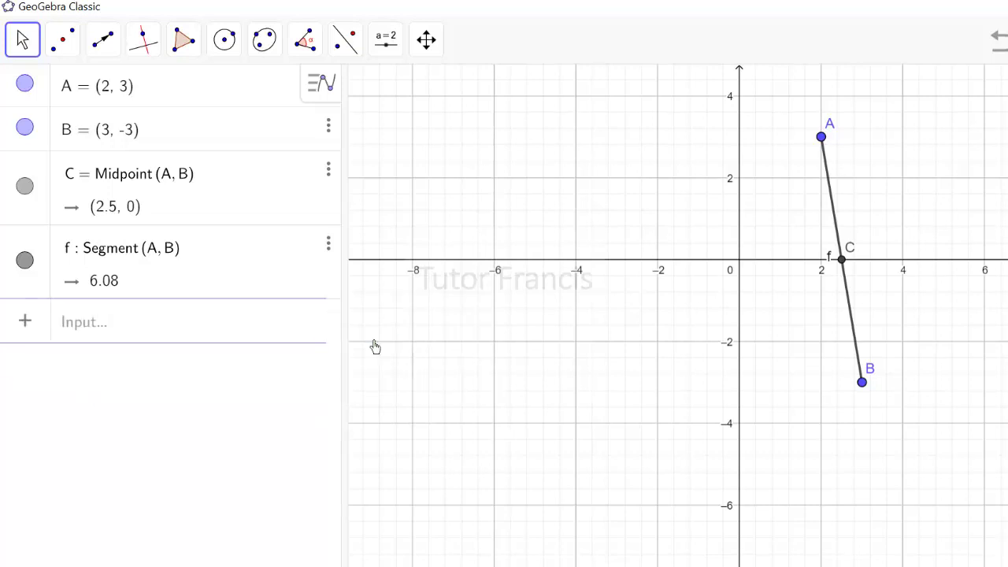
click(109, 49)
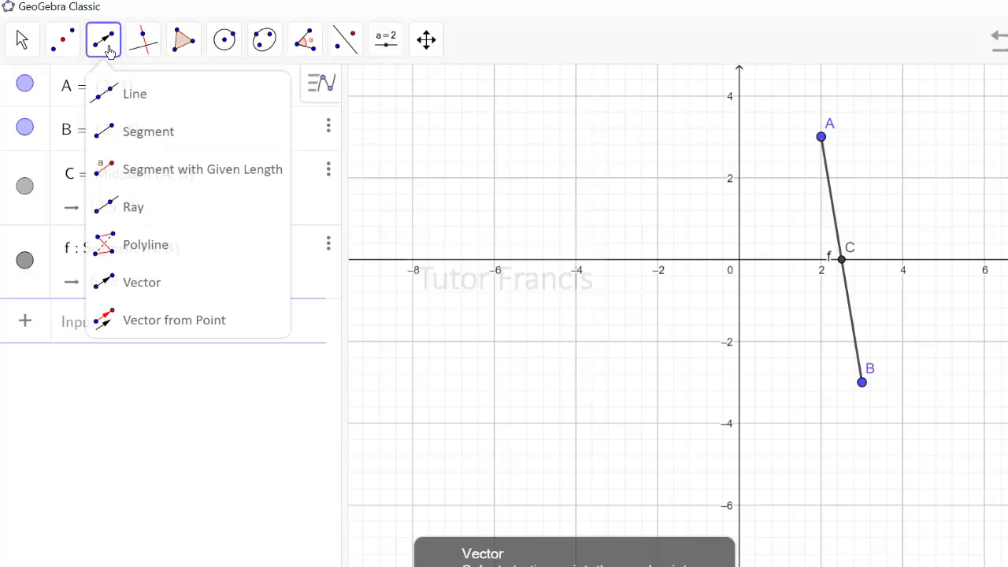
mouse_move(142, 40)
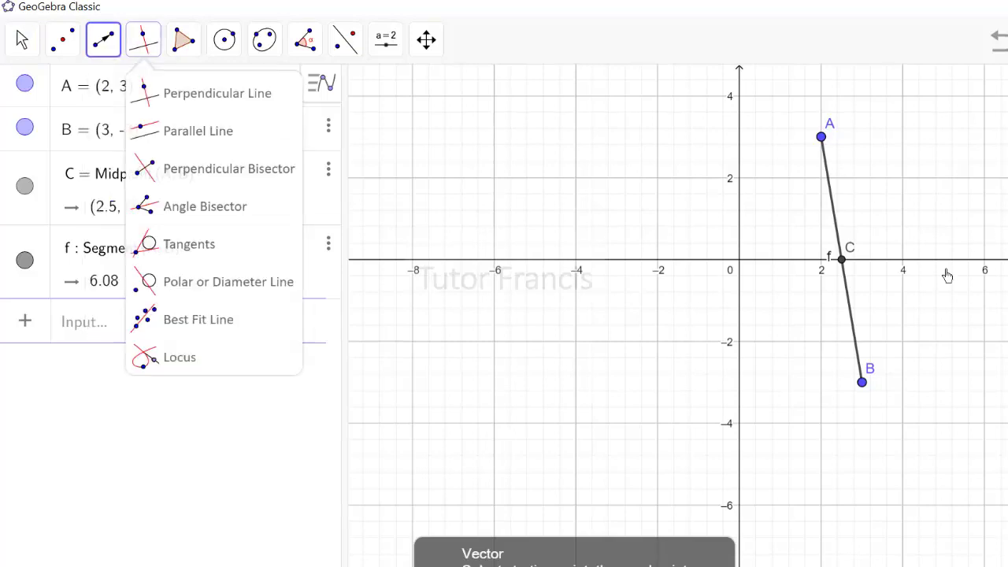
click(833, 204)
right_click(834, 205)
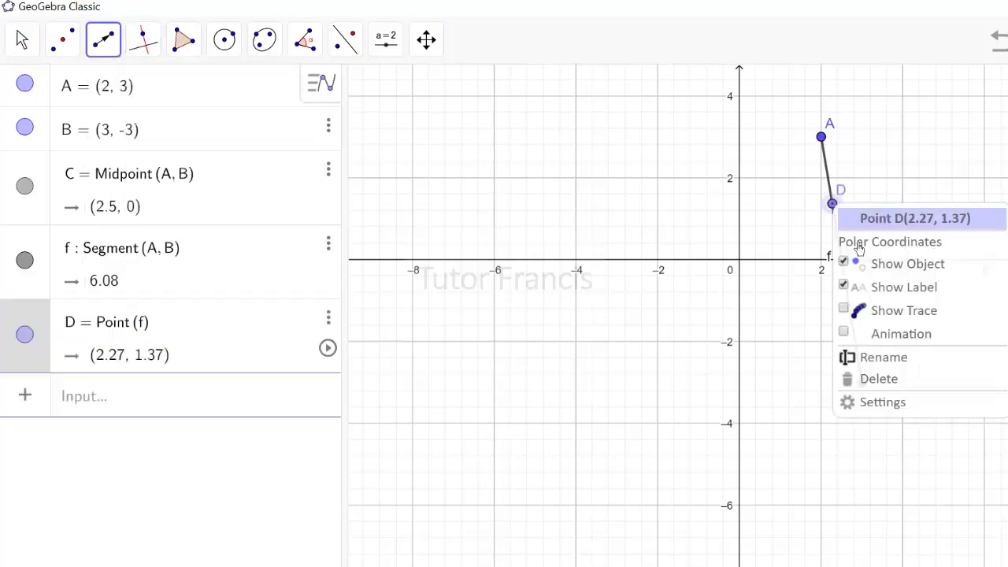
click(878, 386)
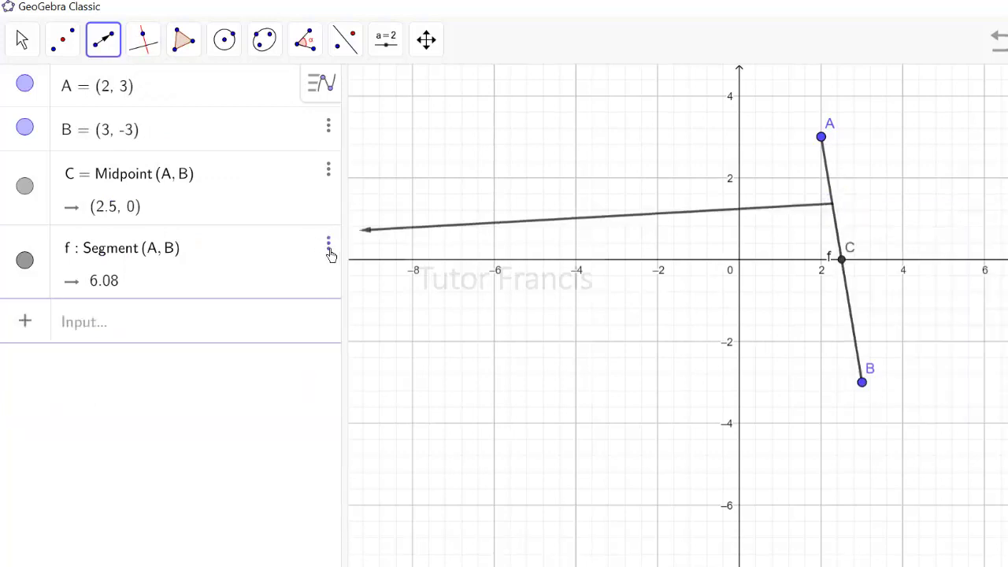
click(389, 231)
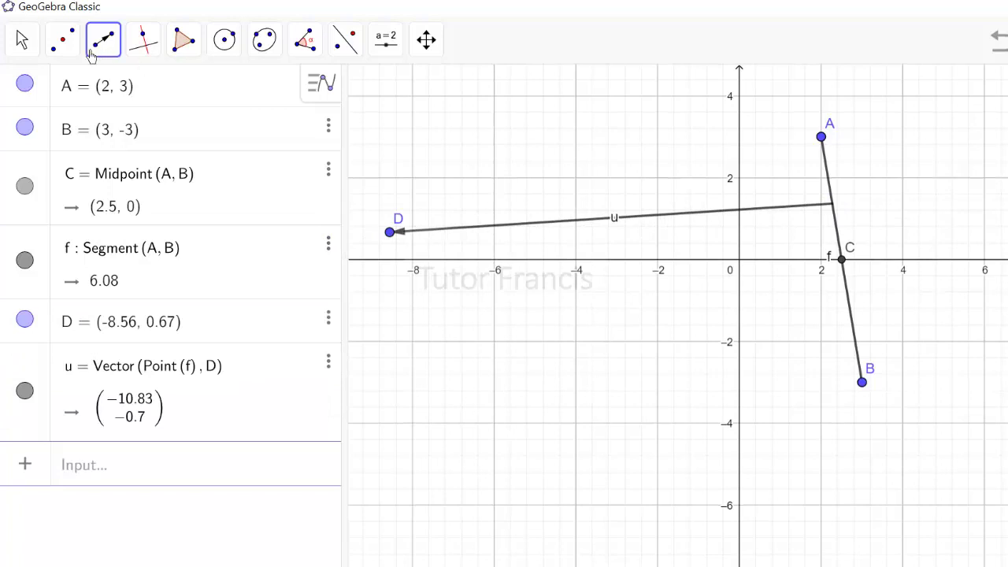
click(17, 46)
click(224, 39)
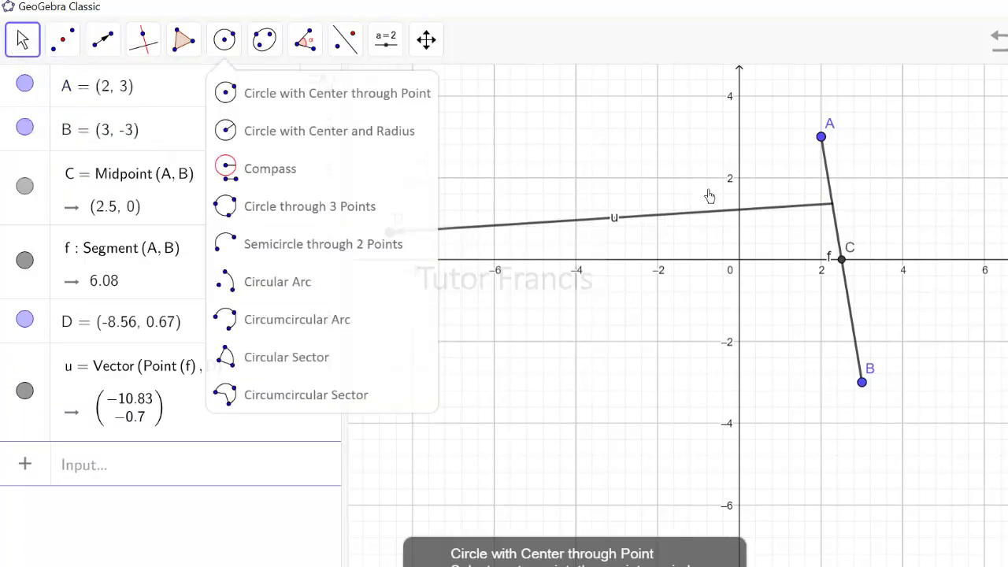
click(22, 39)
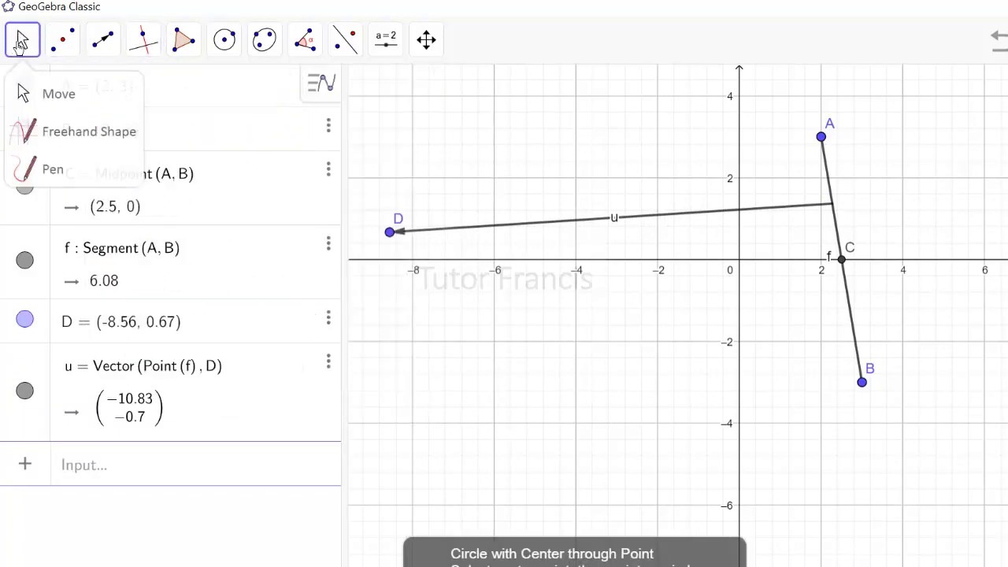
click(746, 217)
key(Delete)
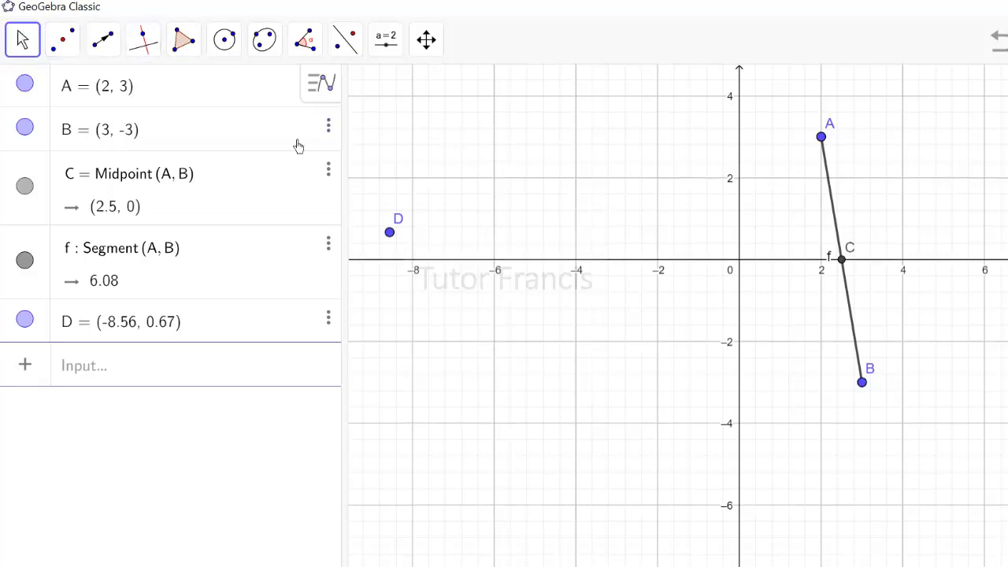
click(14, 45)
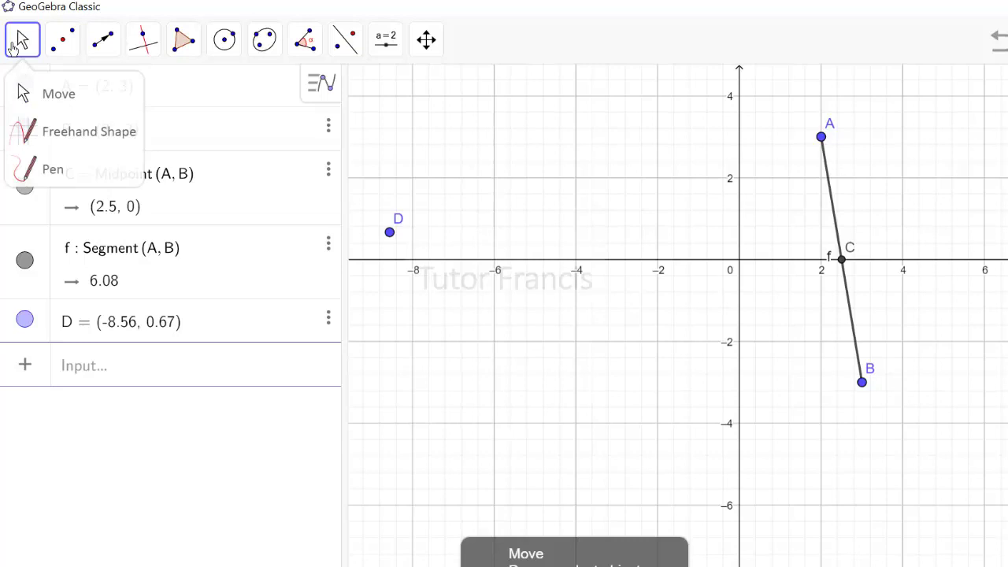
click(390, 234)
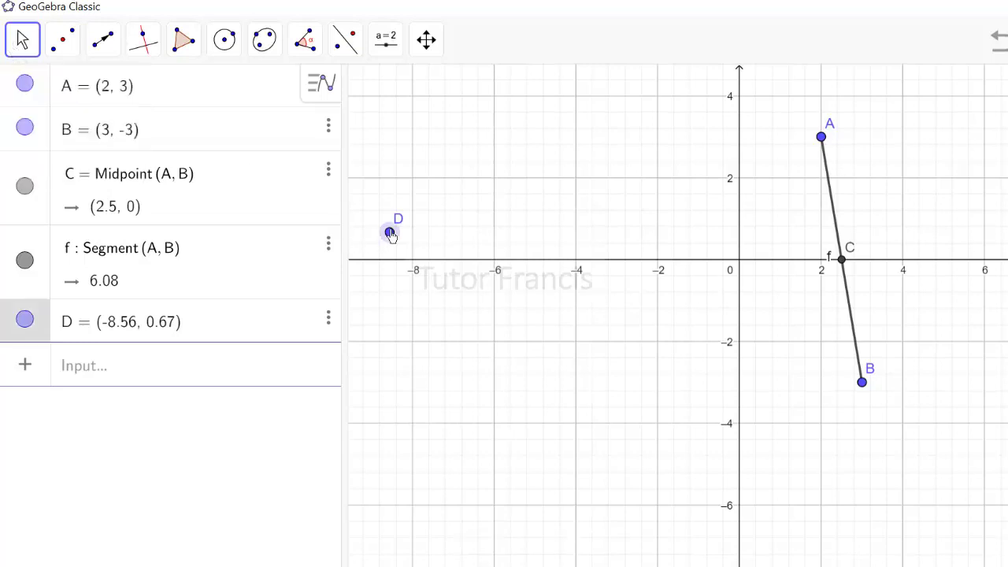
right_click(390, 233)
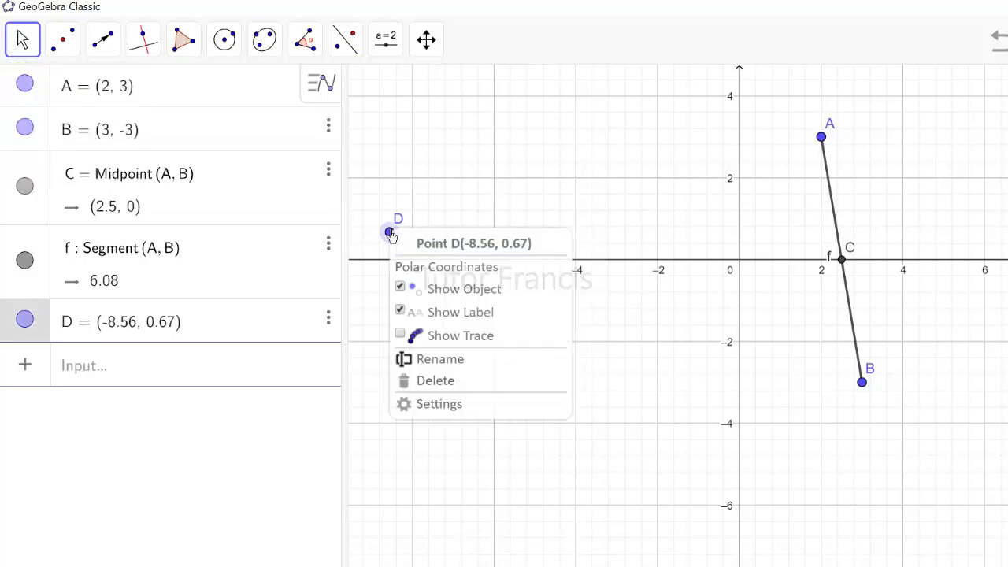
click(438, 381)
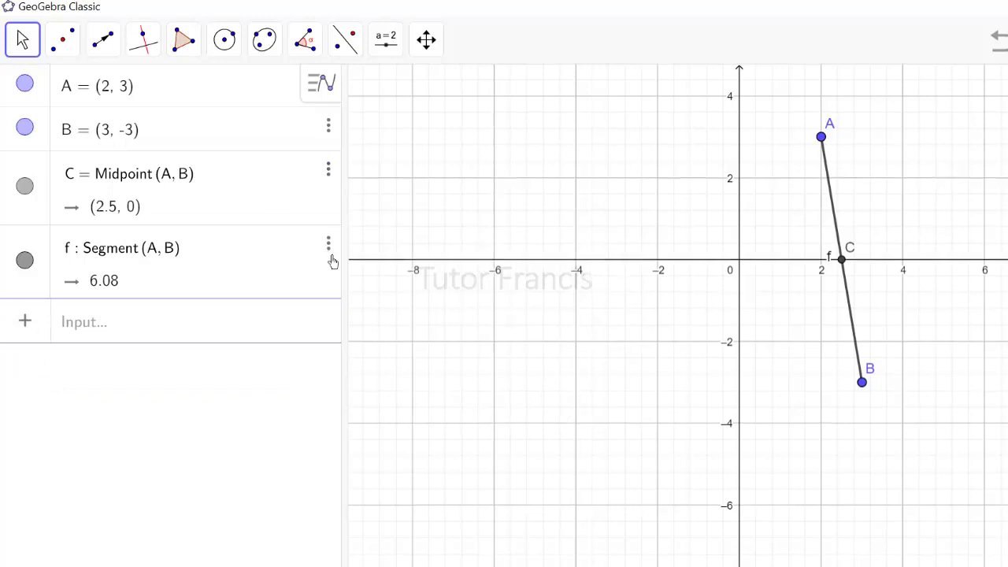
click(105, 52)
click(142, 281)
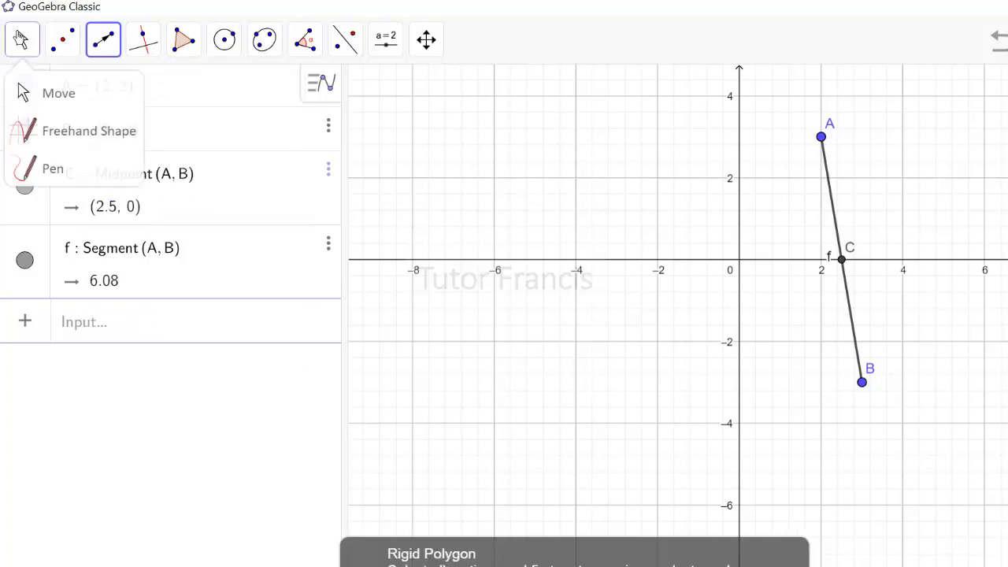
Delete segment f between points A and B, keeping the points and midpoint C.
click(21, 40)
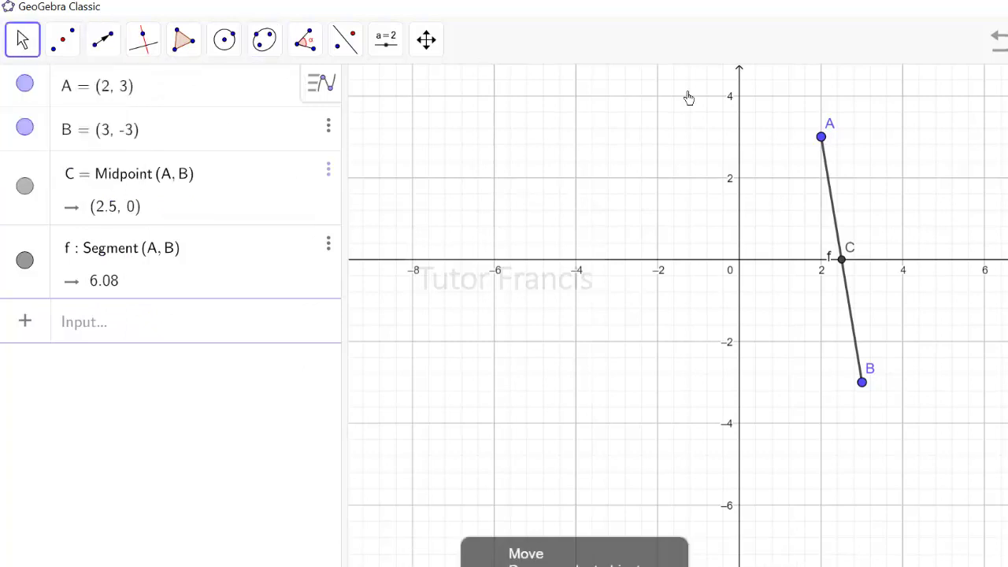
right_click(830, 192)
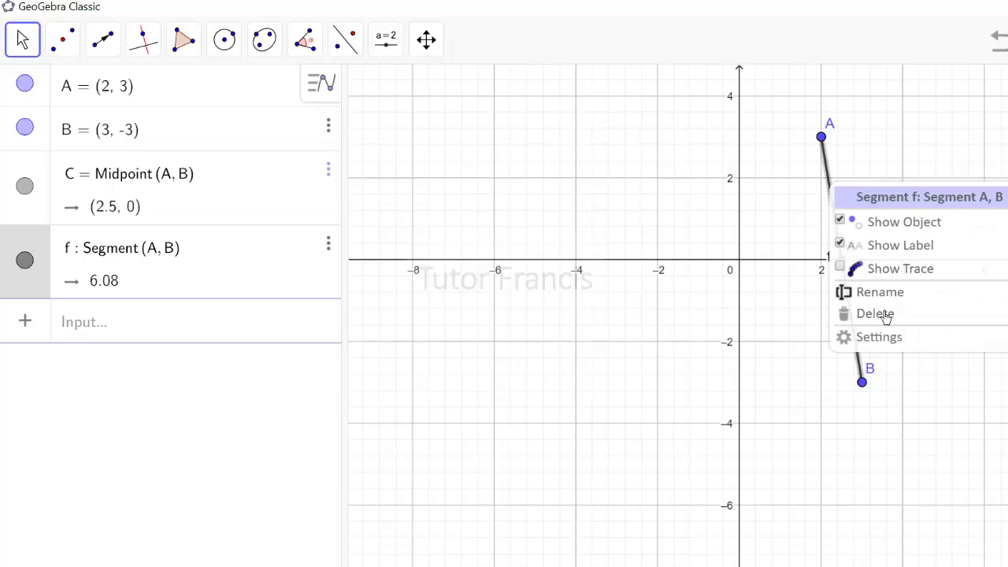
click(886, 316)
Draw two rays starting at midpoint C, one through point A and the other through point B.
click(105, 50)
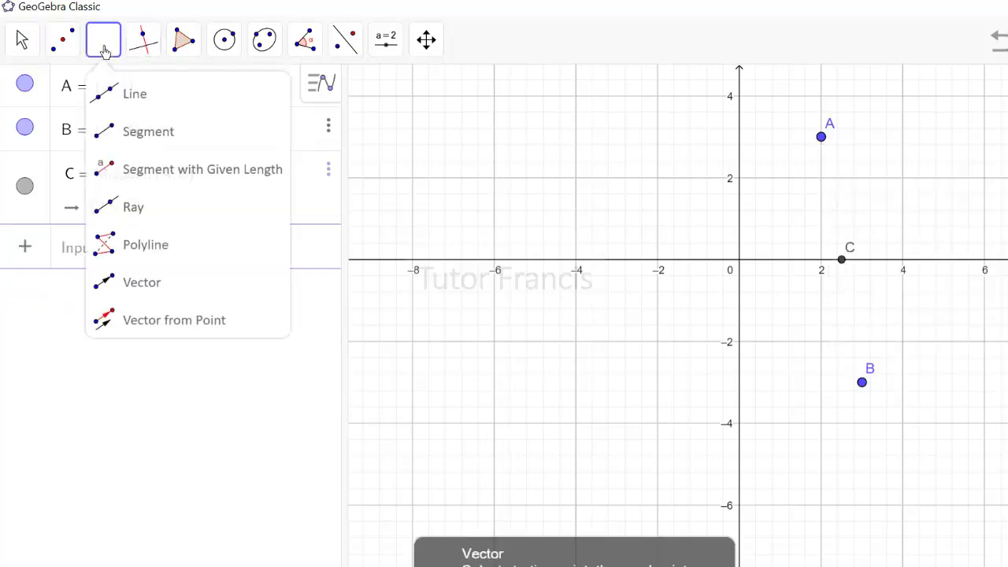
click(135, 222)
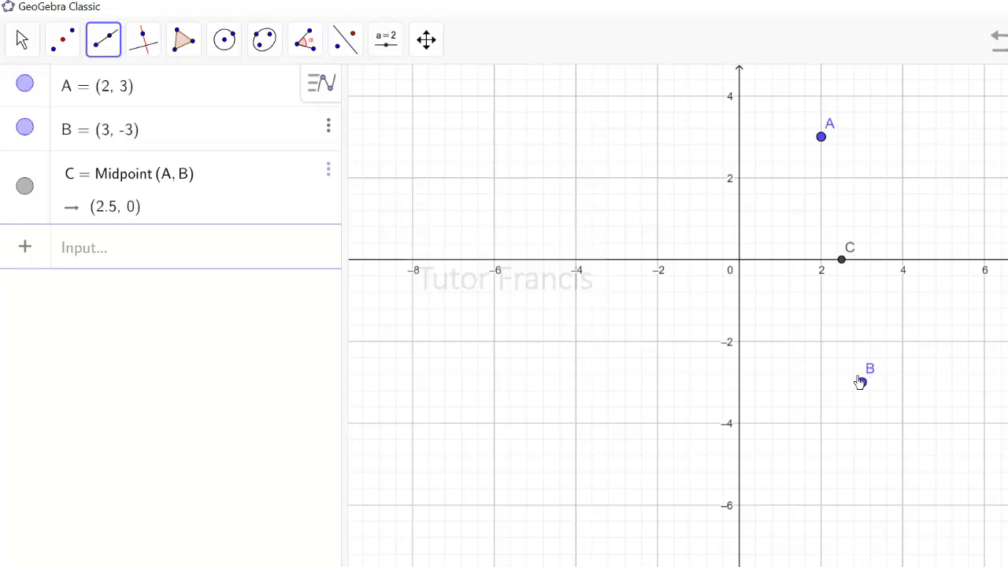
click(842, 263)
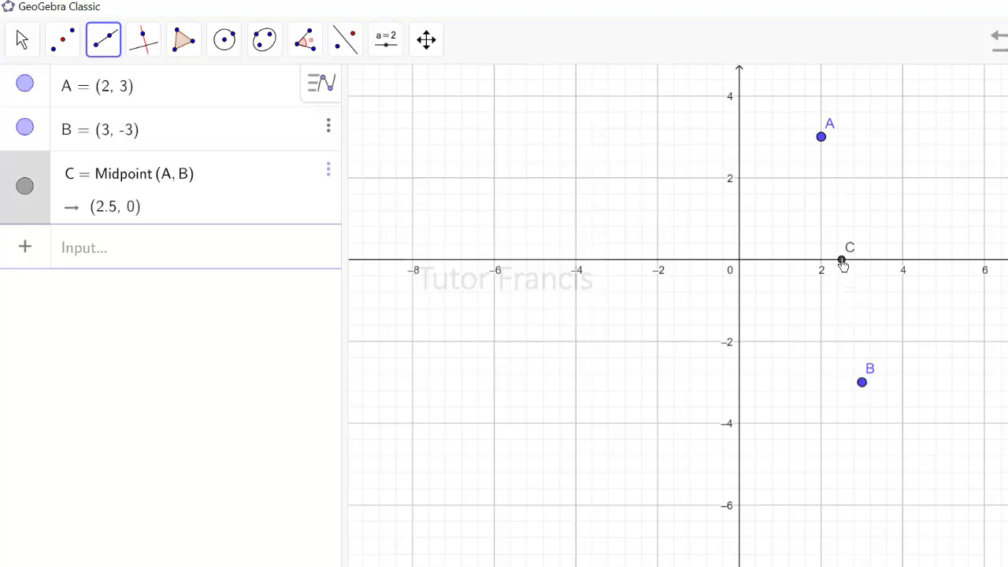
click(822, 137)
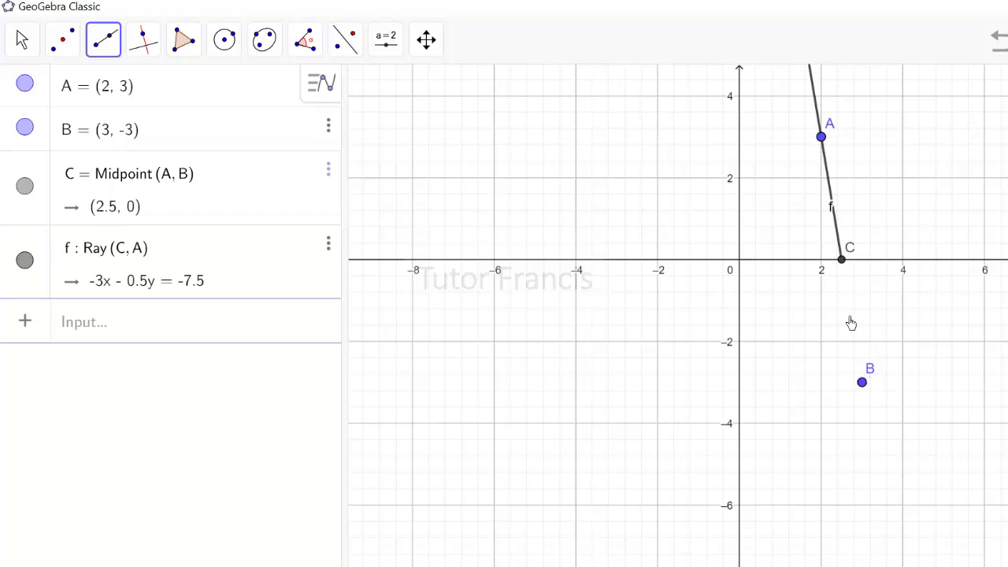
click(843, 264)
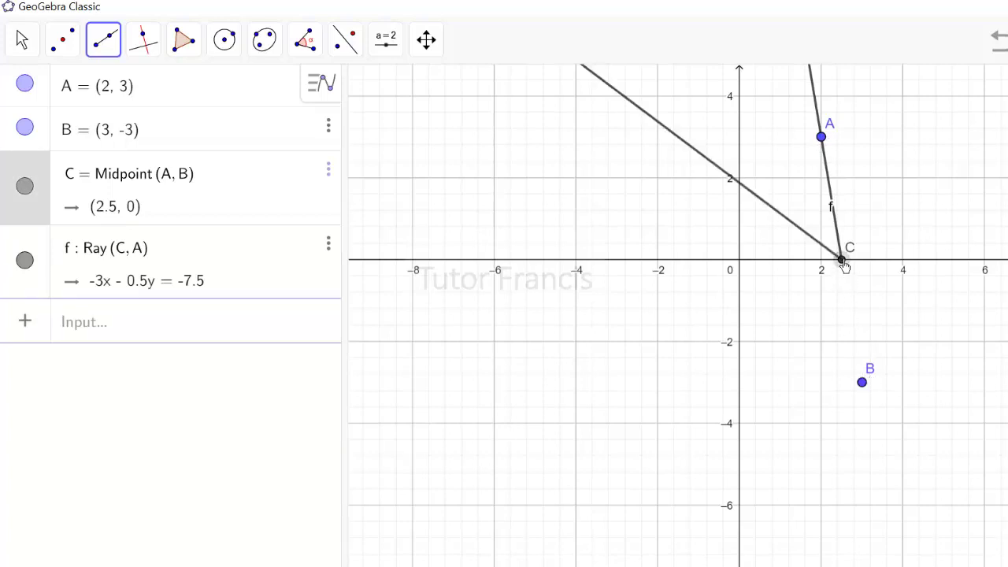
click(862, 383)
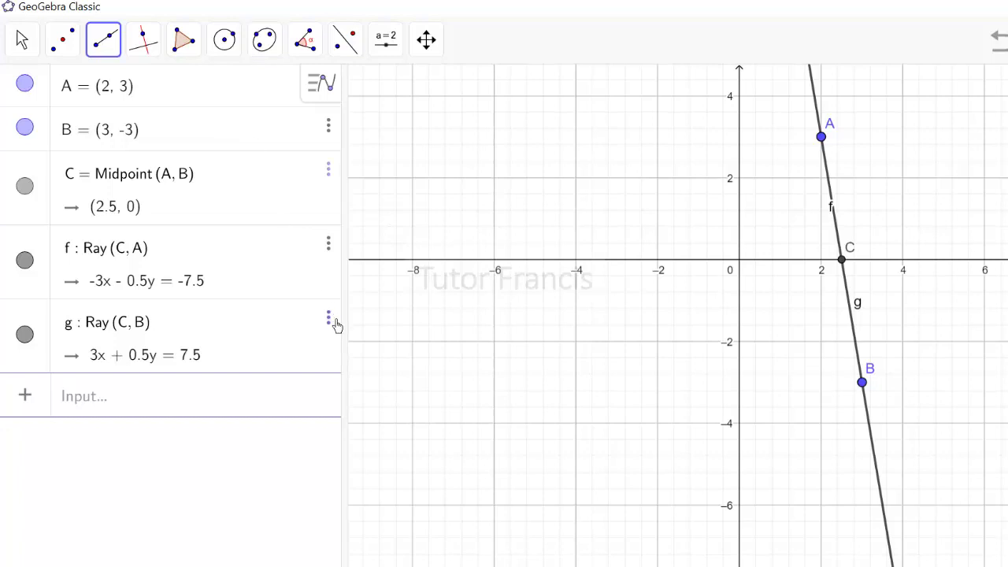
Delete both rays that start at C, keeping points A, B and C.
click(330, 319)
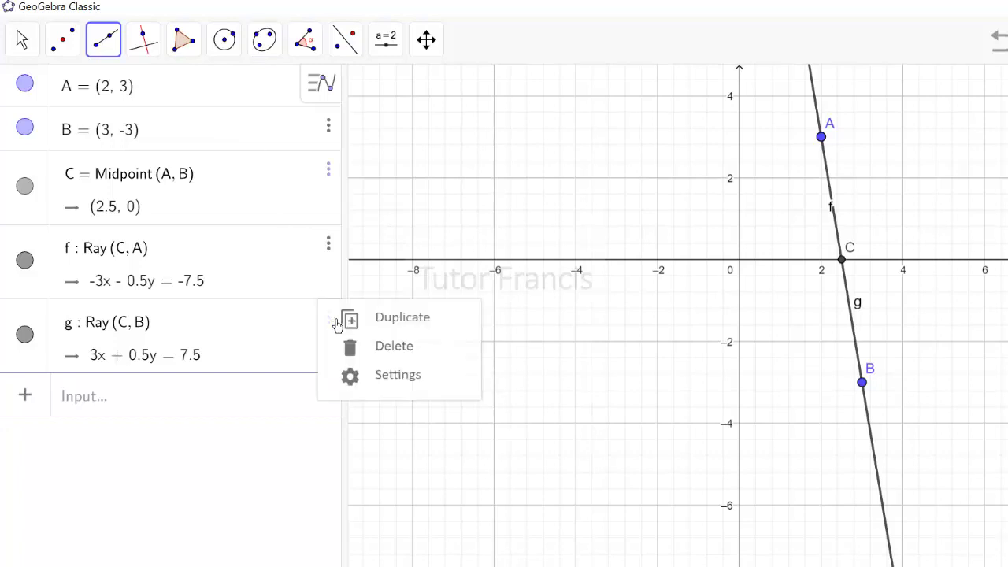
click(383, 349)
click(329, 250)
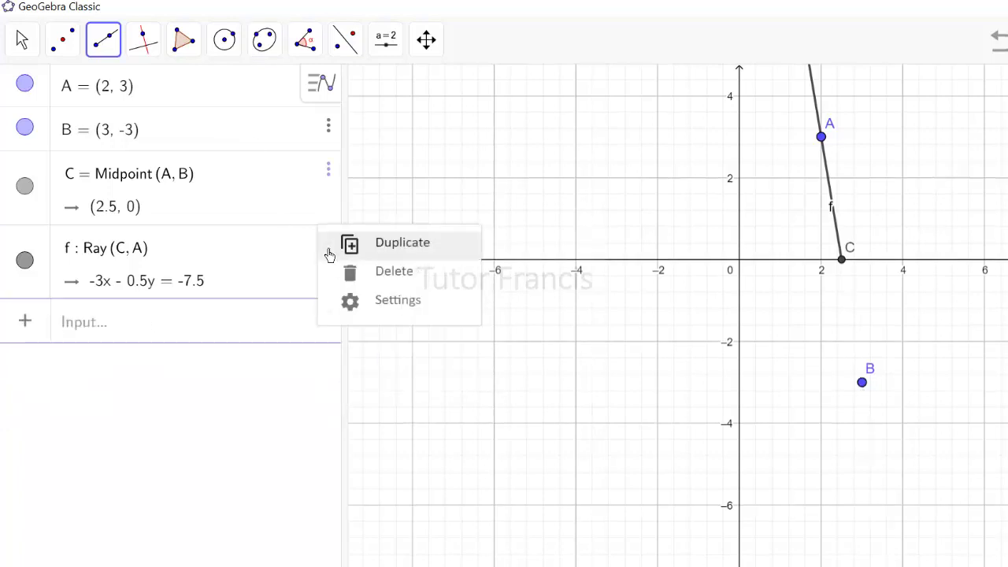
click(385, 273)
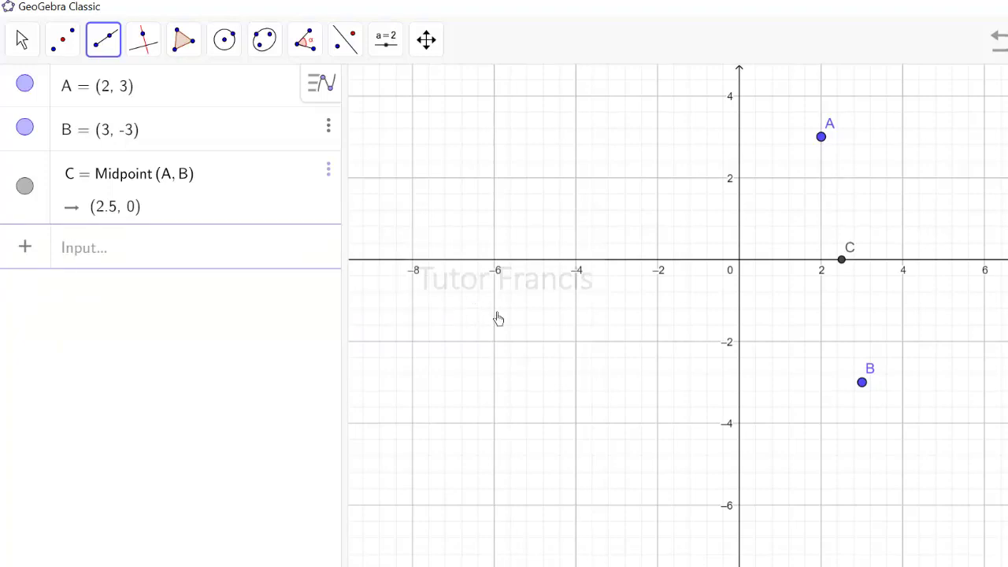
Add point D at (-1, -2) by entering D = (-1, -2).
click(91, 257)
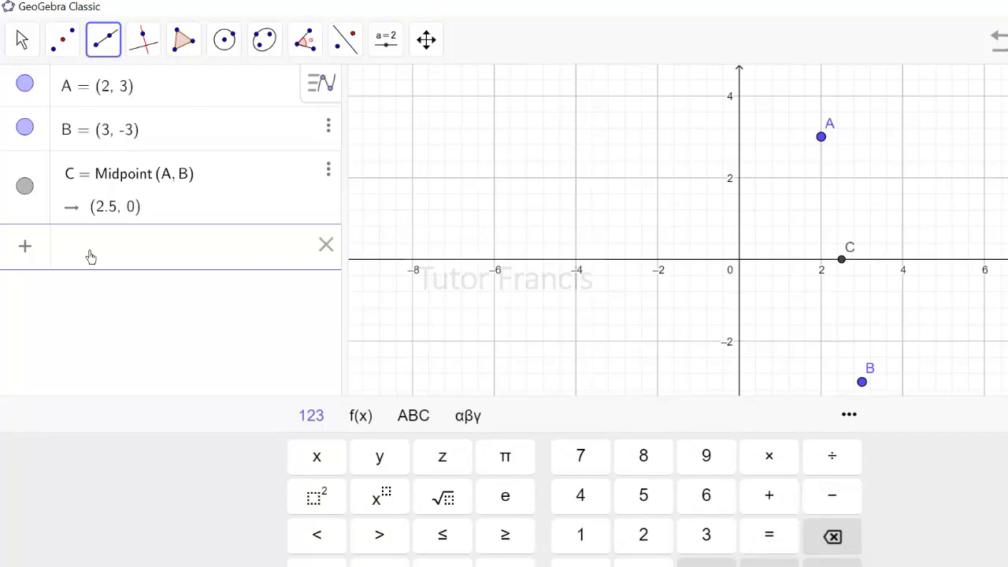
text(D )
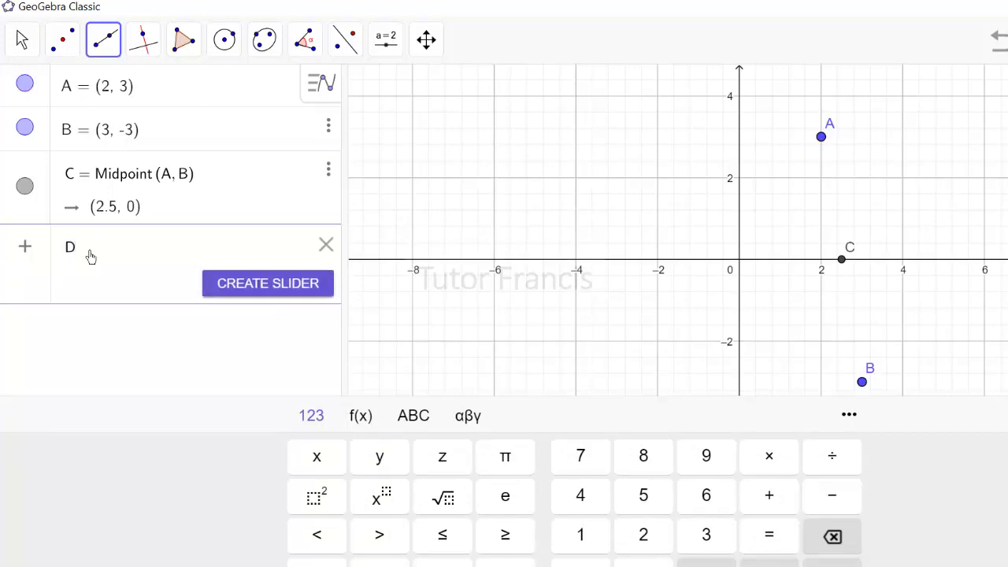
text(= ()
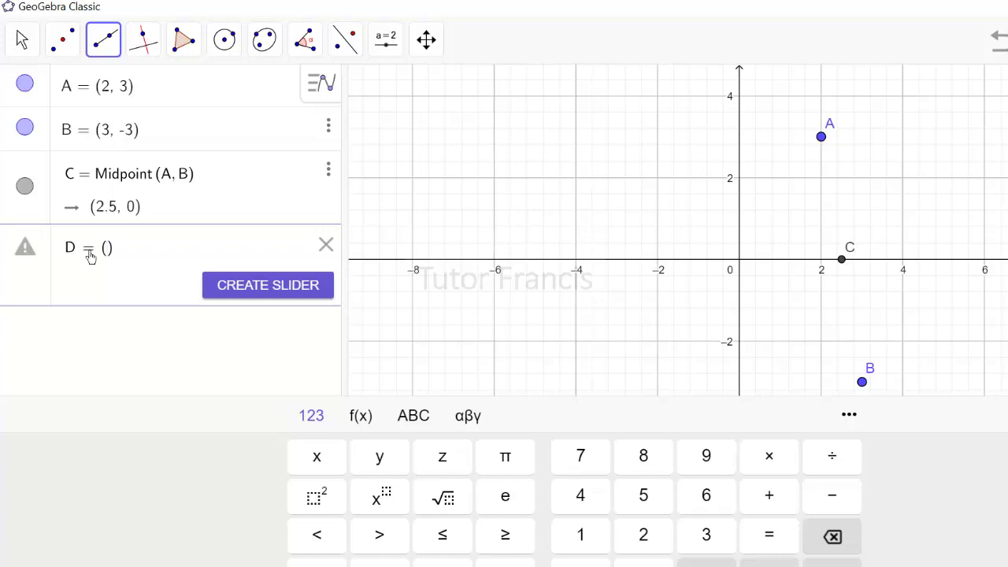
text(-1)
text(, )
text(-2)
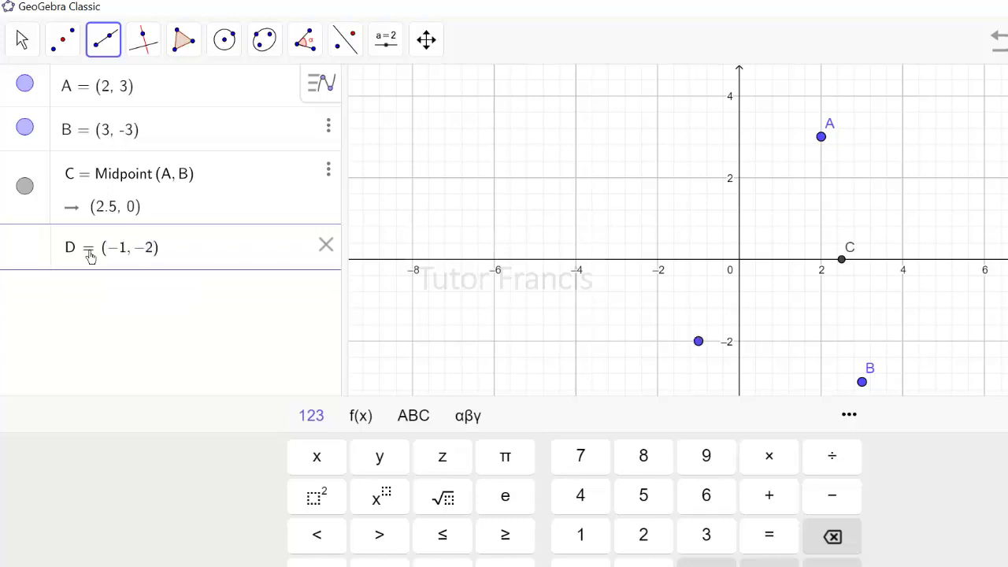
key(Return)
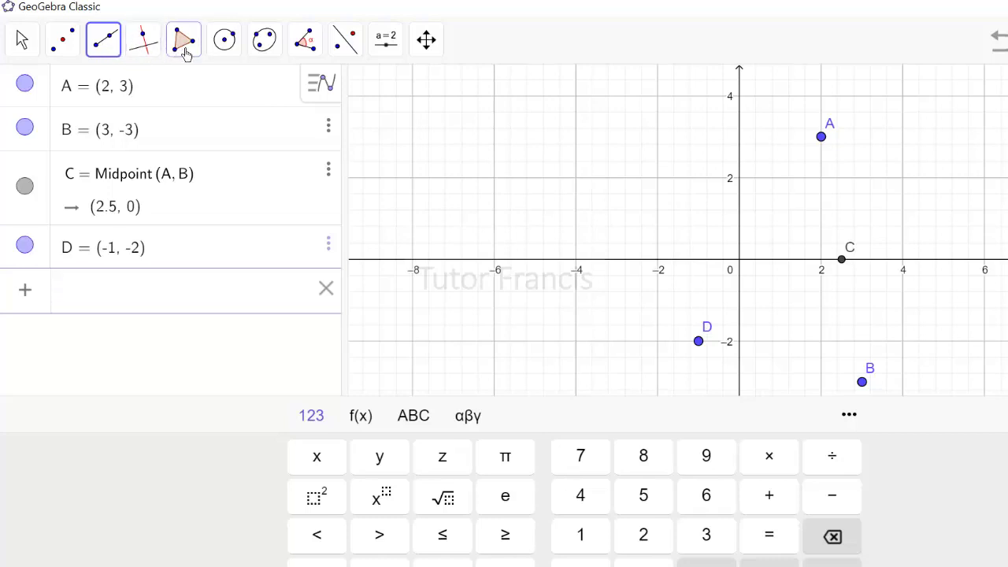
click(145, 51)
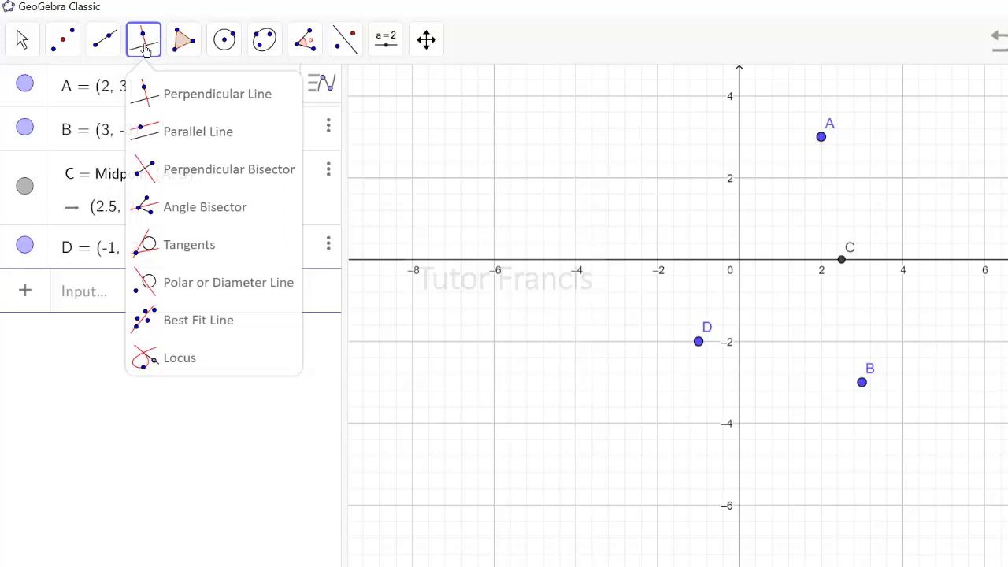
click(145, 50)
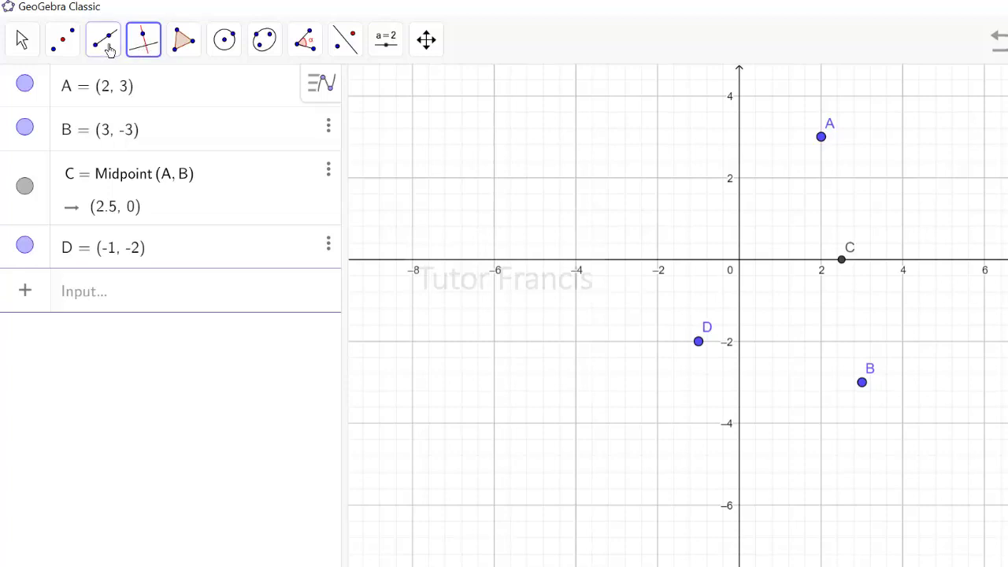
Draw a line through points A and B.
click(109, 49)
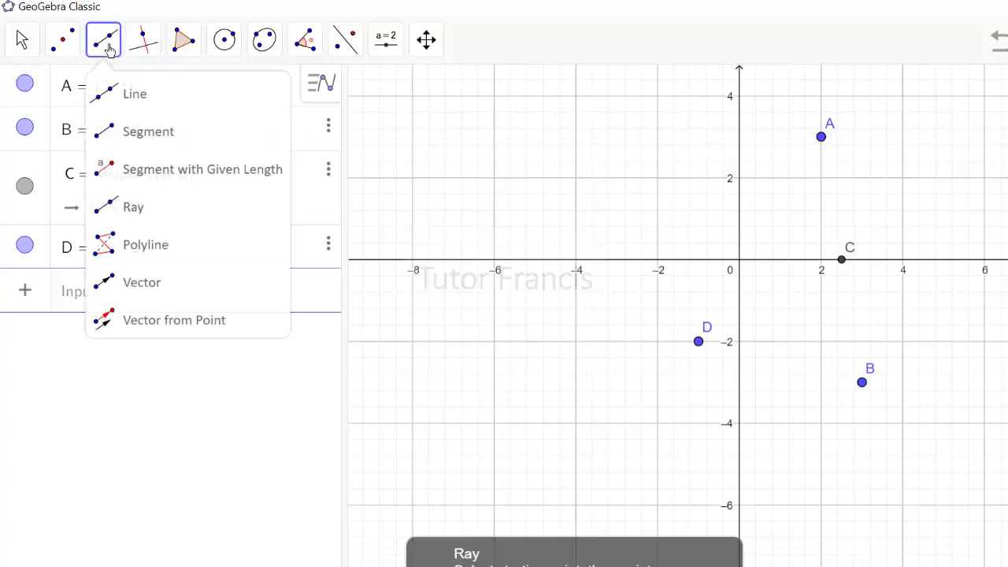
click(110, 104)
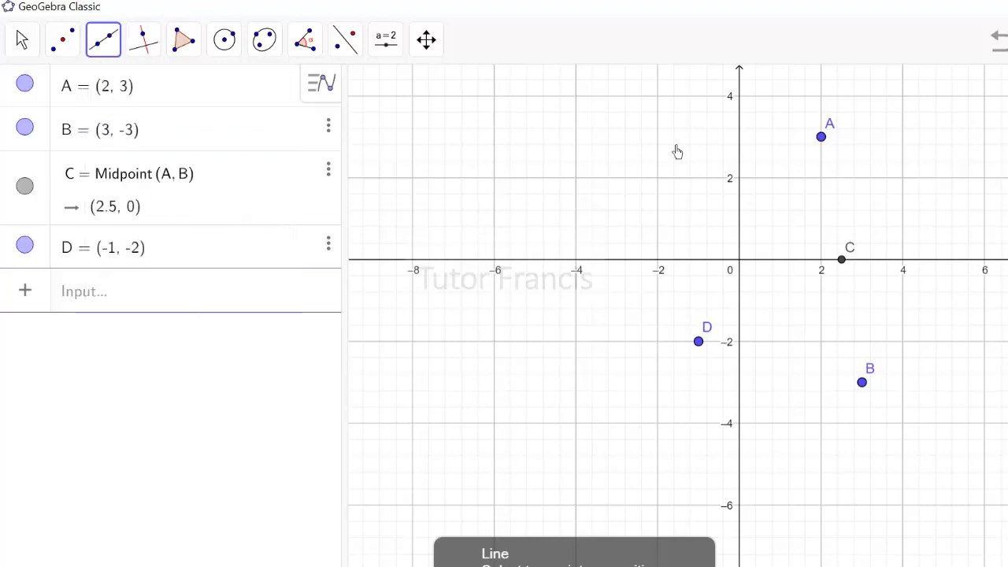
click(822, 138)
click(862, 383)
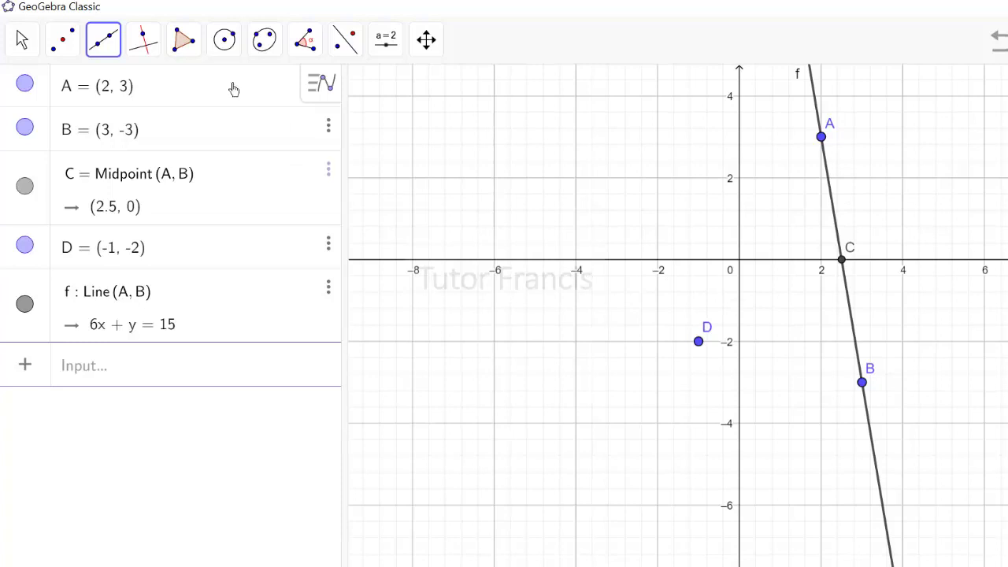
Construct a line through point D perpendicular to the line through A and B.
click(108, 53)
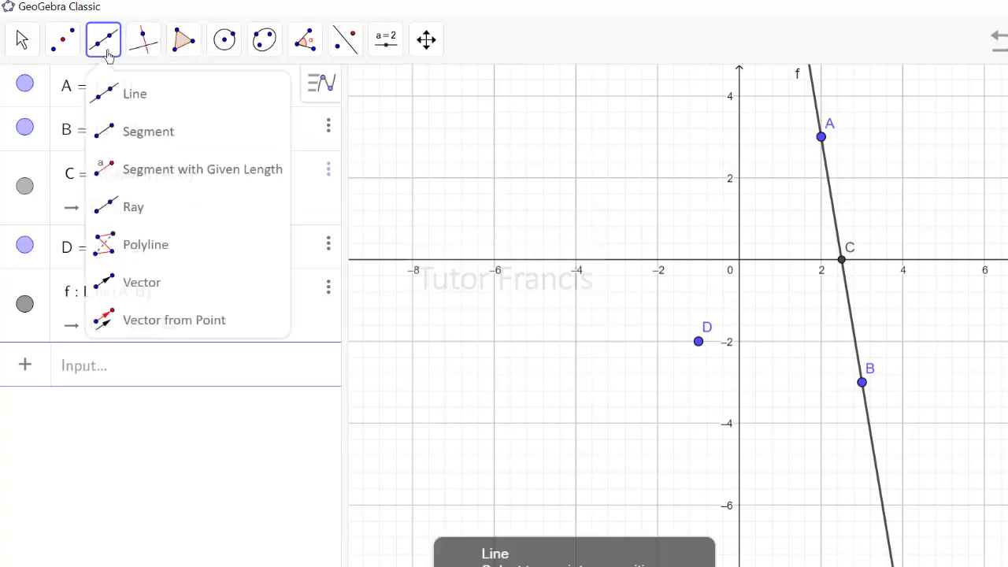
click(146, 46)
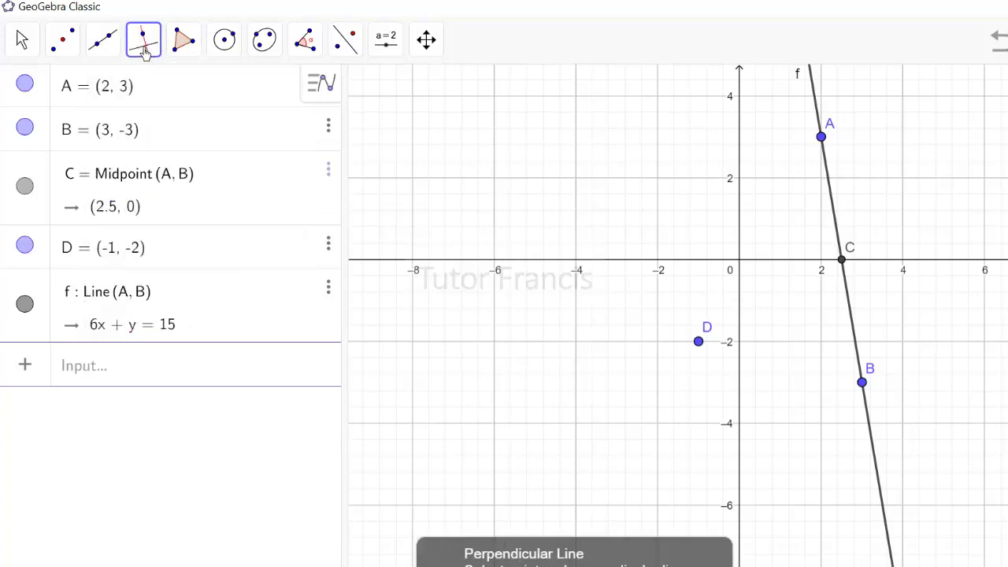
click(145, 56)
click(152, 105)
click(699, 342)
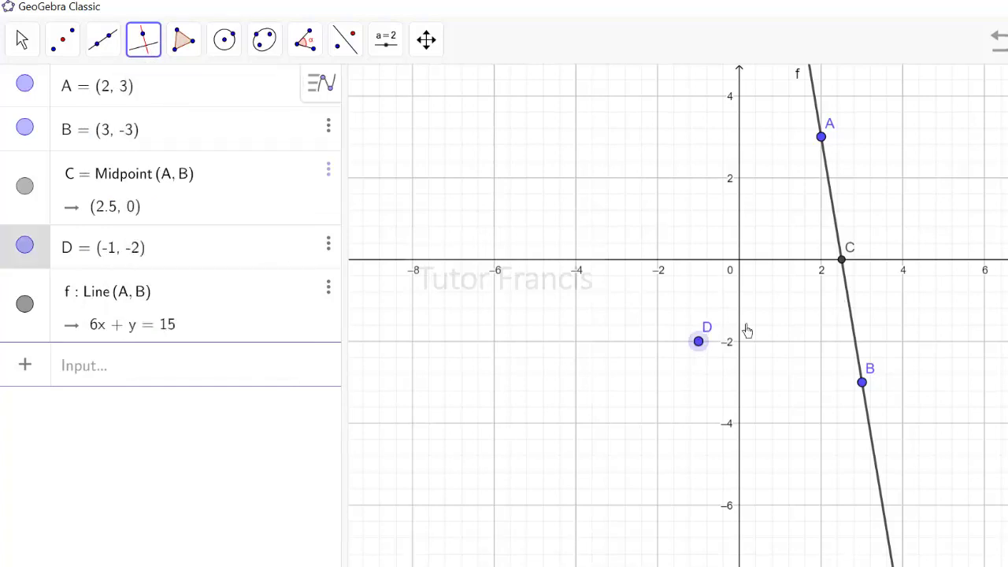
click(849, 304)
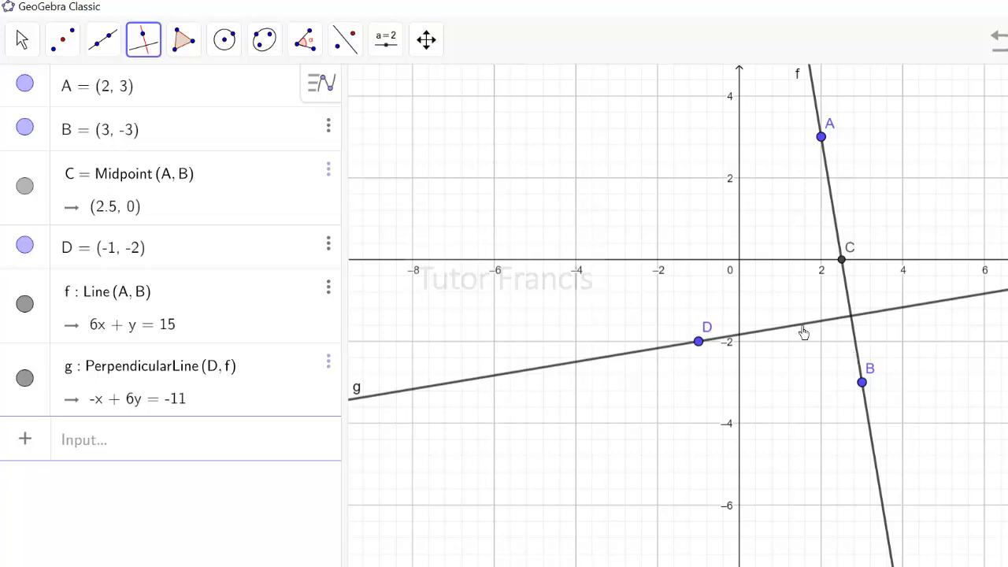
Construct a line through point D parallel to line f, which passes through A and B.
click(148, 59)
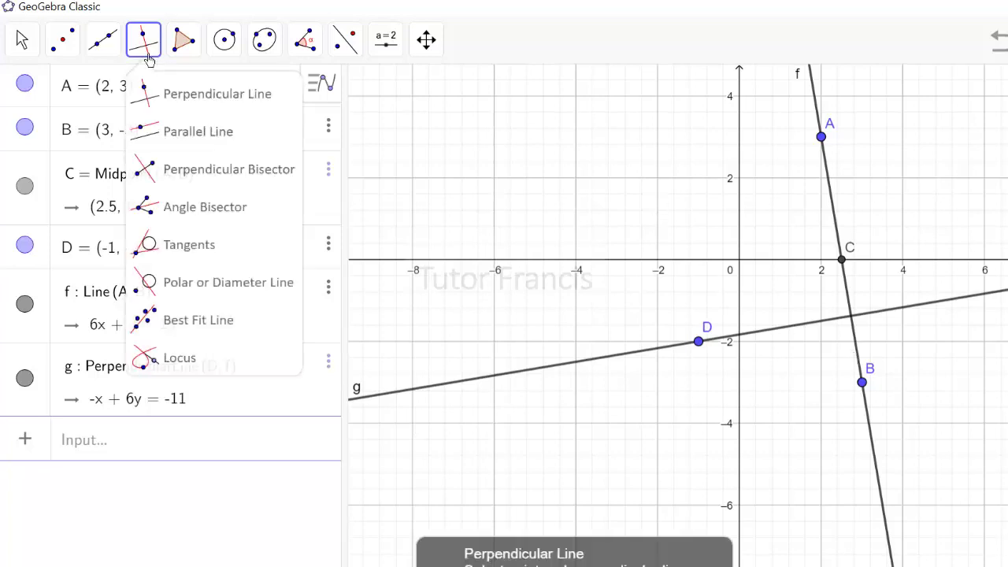
click(166, 140)
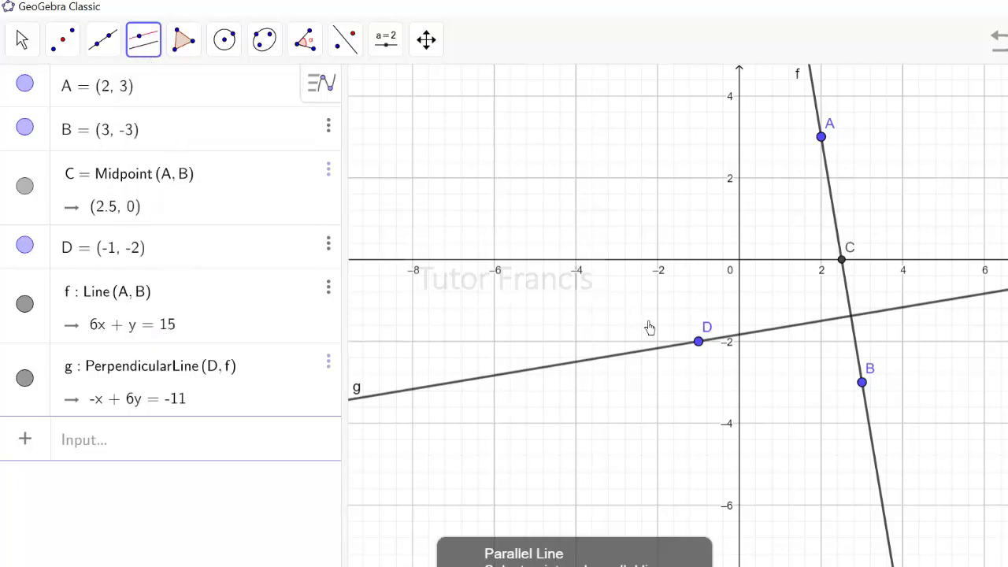
click(699, 346)
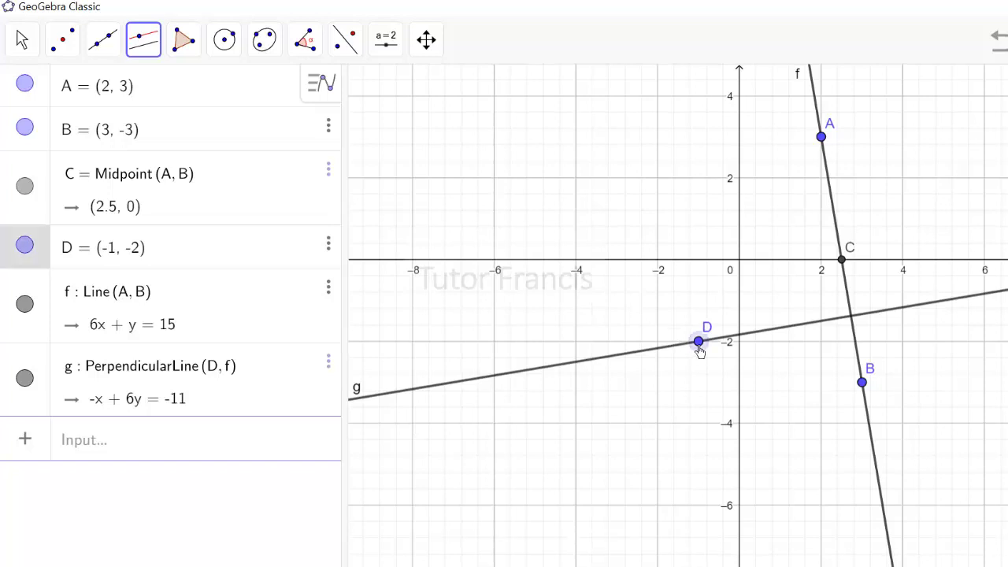
click(845, 285)
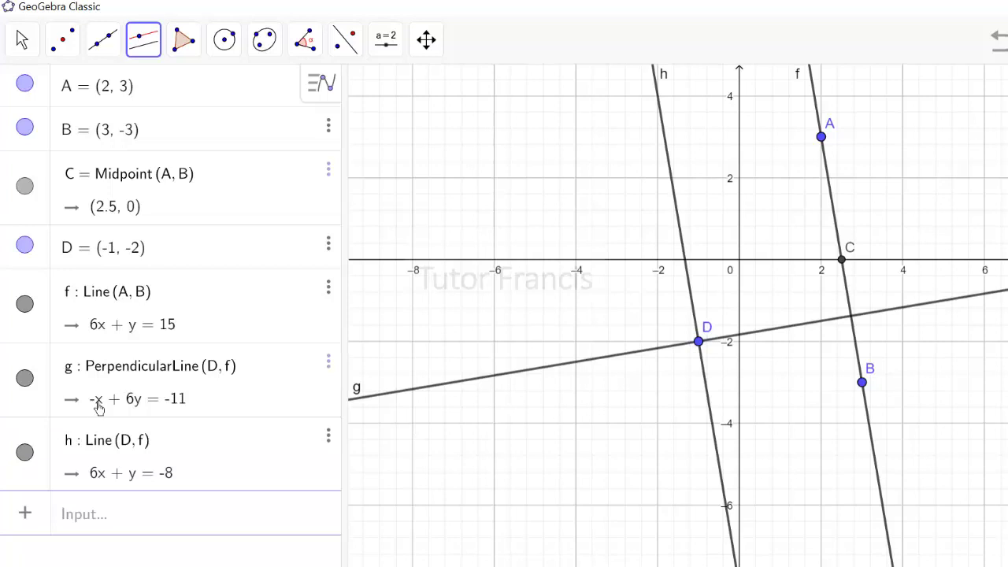
Hide perpendicular line g, which passes through point D, without deleting it.
click(24, 379)
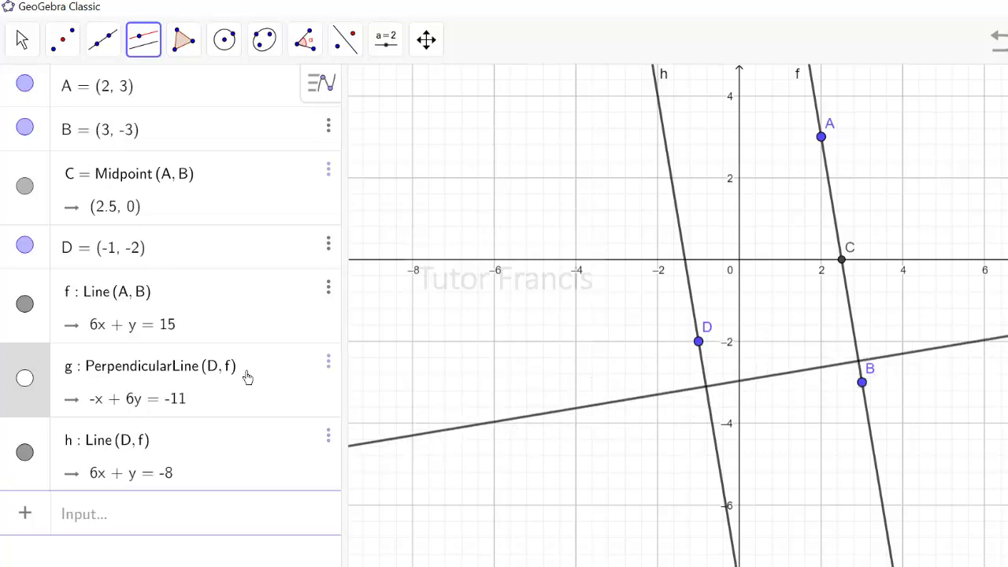
click(22, 40)
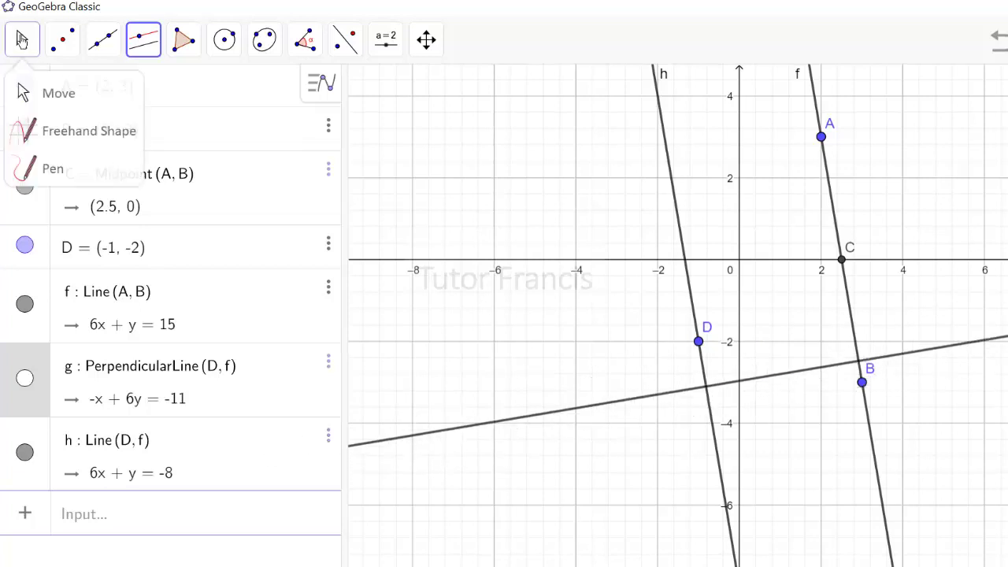
mouse_move(226, 46)
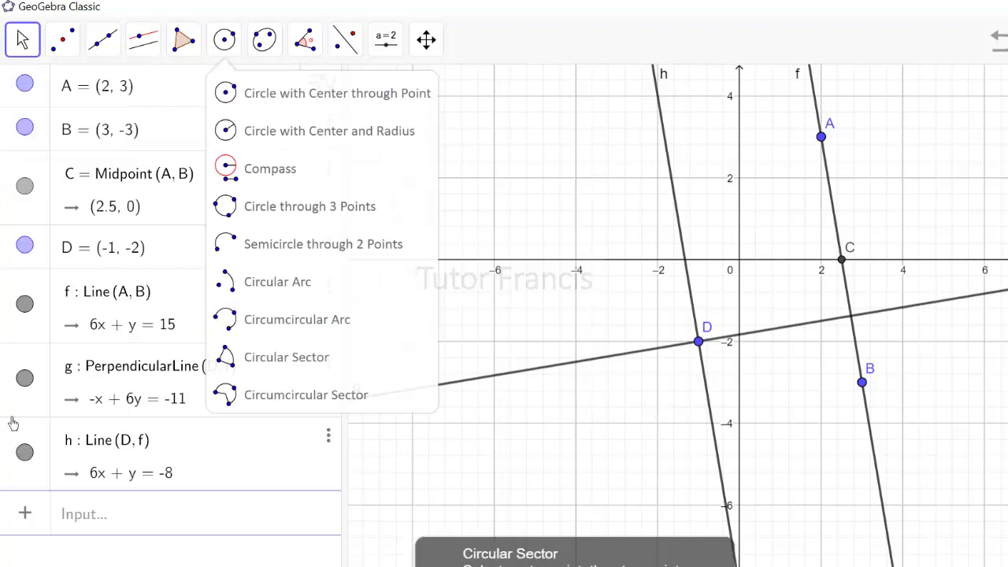
click(22, 380)
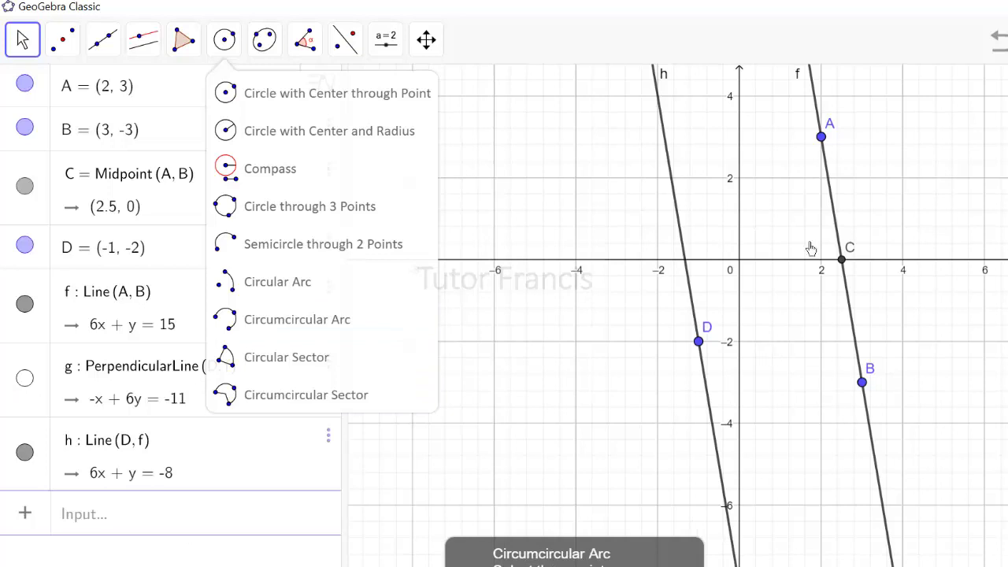
click(386, 288)
click(218, 130)
mouse_move(105, 43)
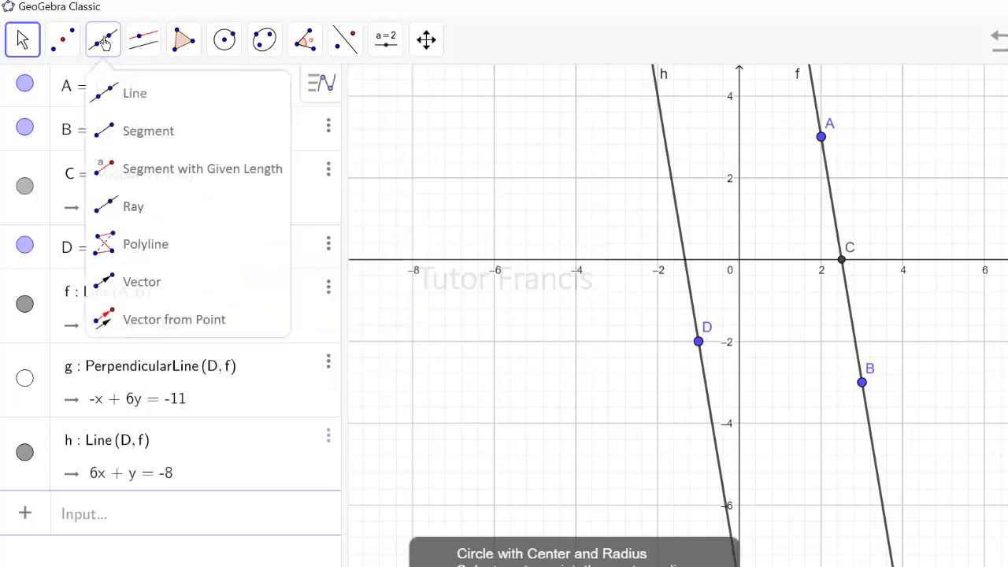
Construct the perpendicular bisector of points A and B.
click(140, 43)
mouse_move(135, 46)
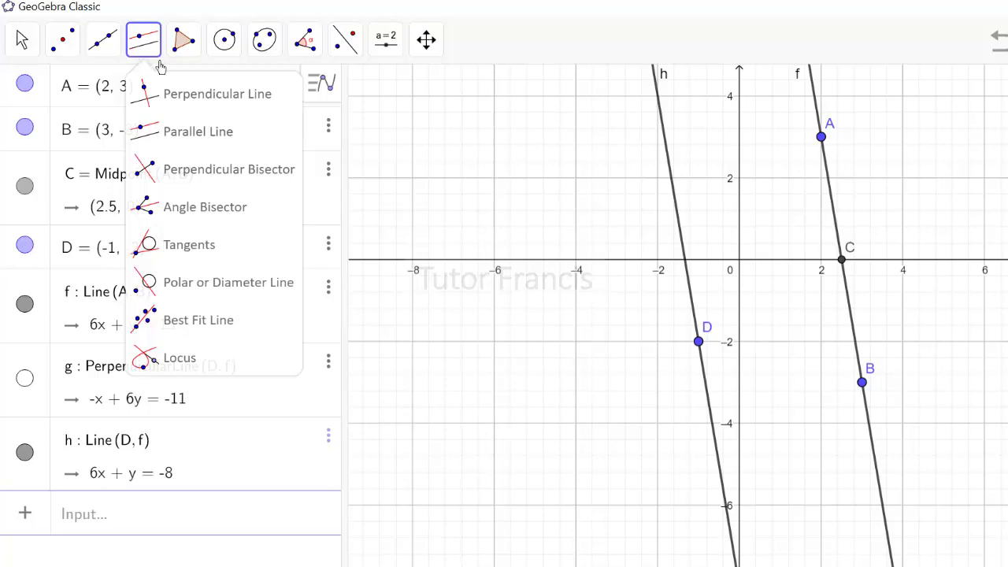
click(201, 179)
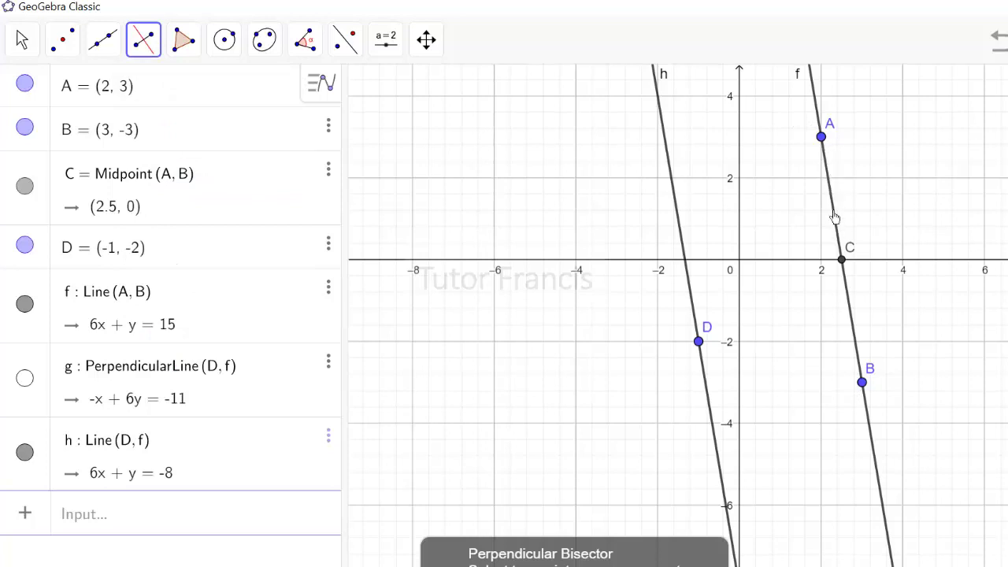
click(141, 51)
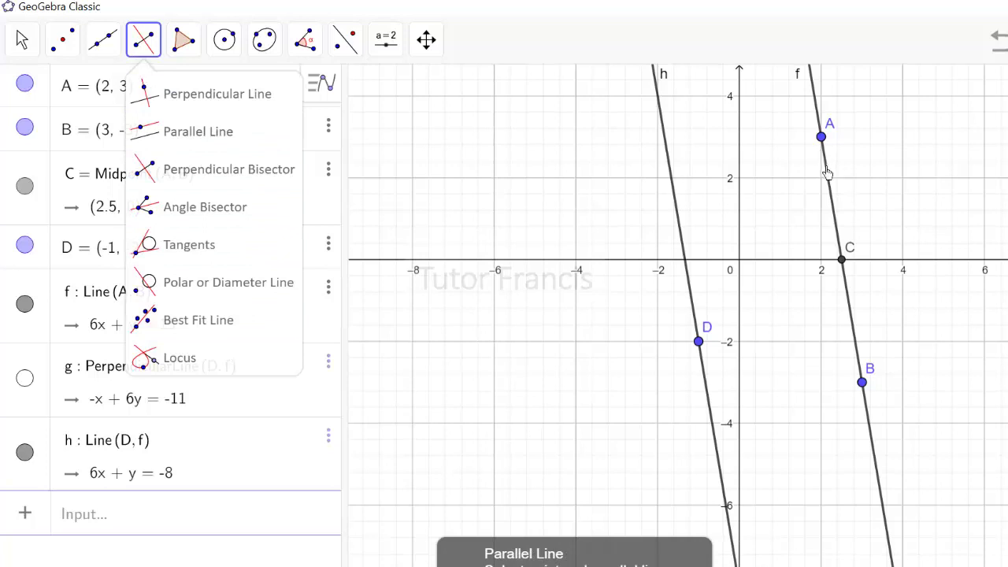
click(822, 139)
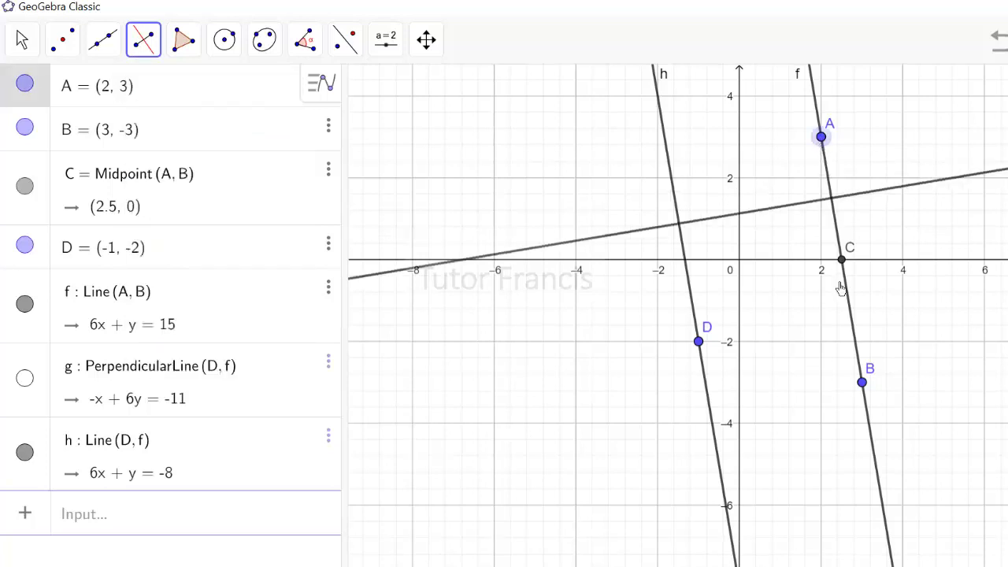
click(862, 384)
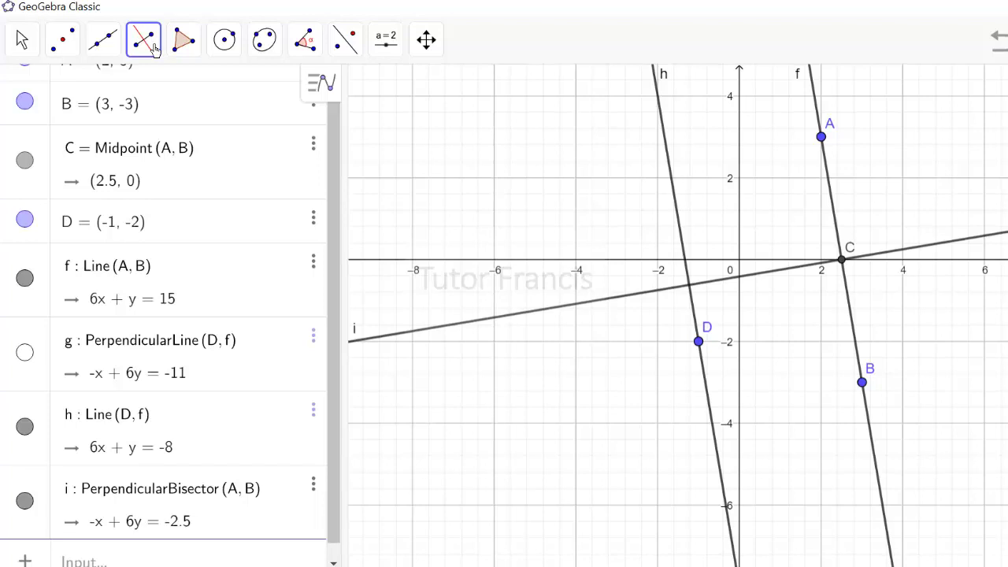
Hide perpendicular bisector i, parallel line h and line f, leaving only the points displayed.
click(26, 503)
click(25, 430)
click(25, 278)
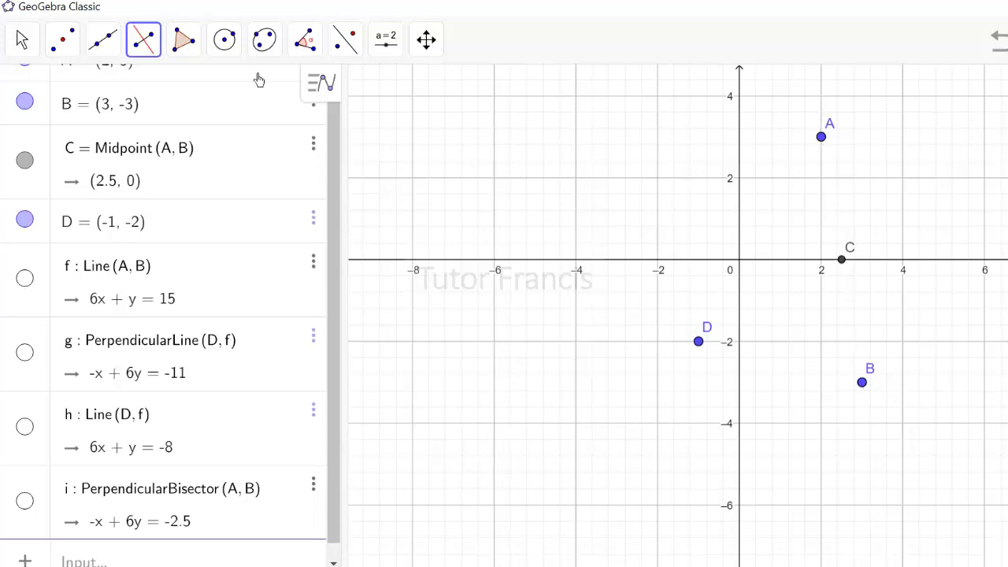
Draw a triangle with the Polygon tool through points A, D and B, closing it at A.
click(150, 52)
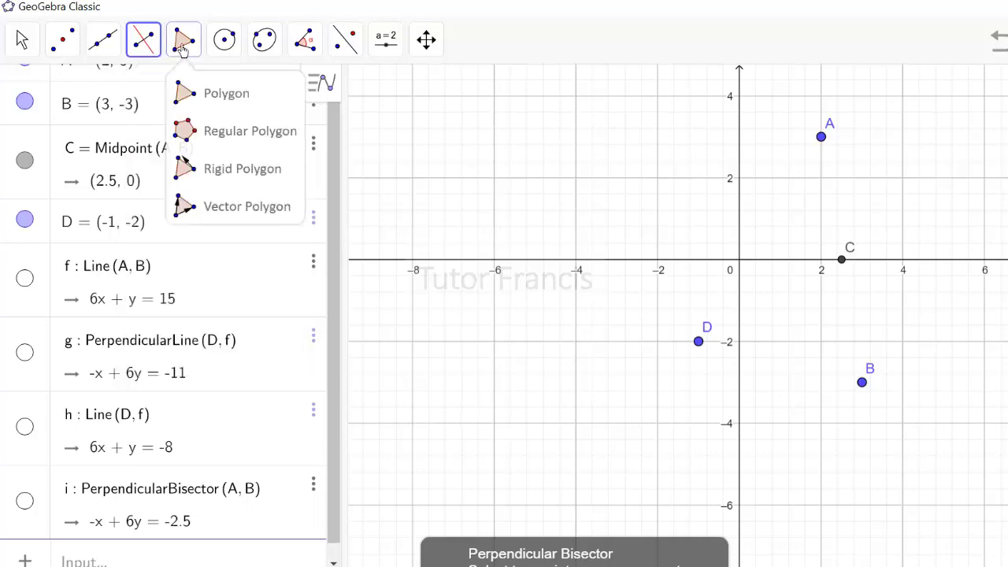
click(187, 50)
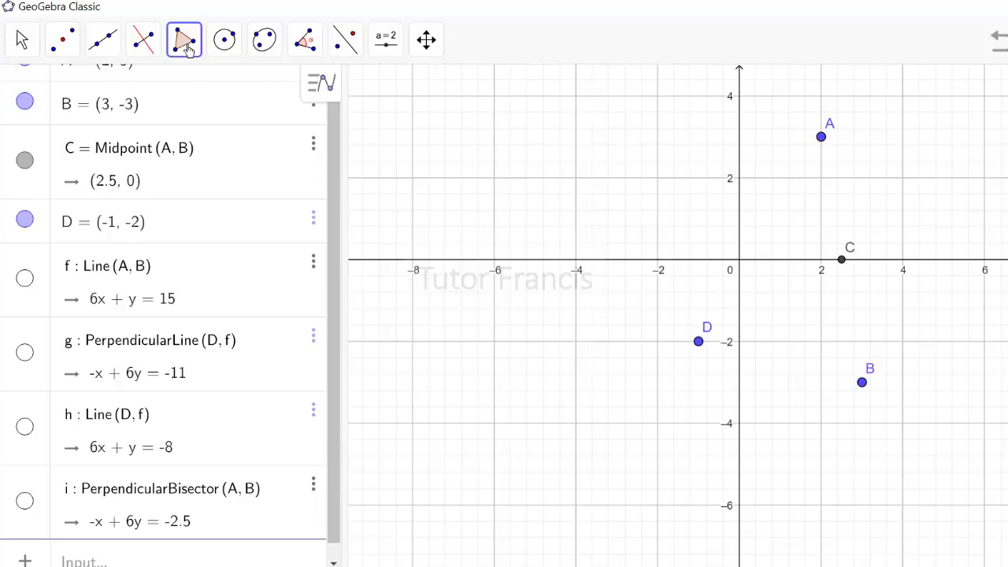
click(820, 138)
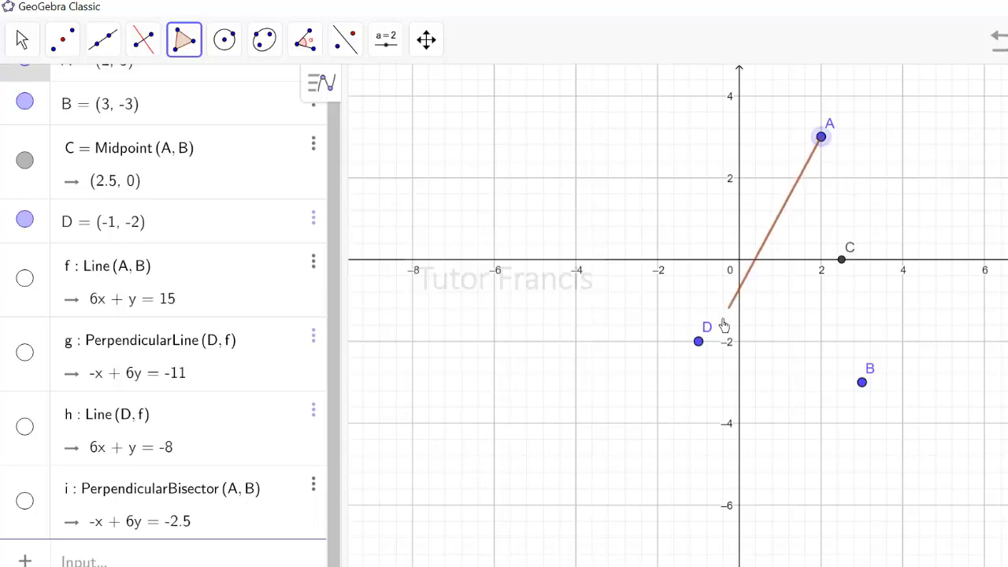
click(699, 344)
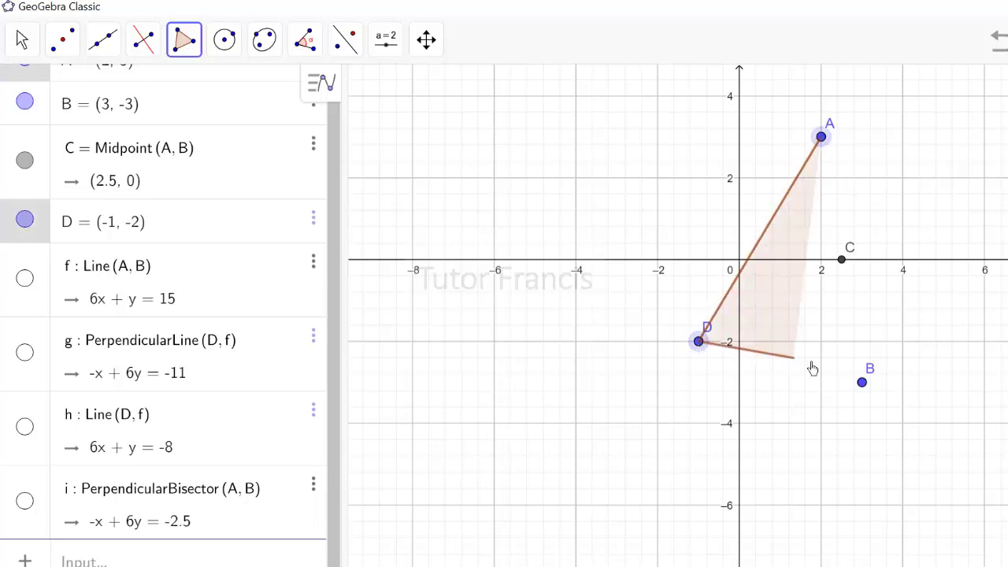
click(864, 383)
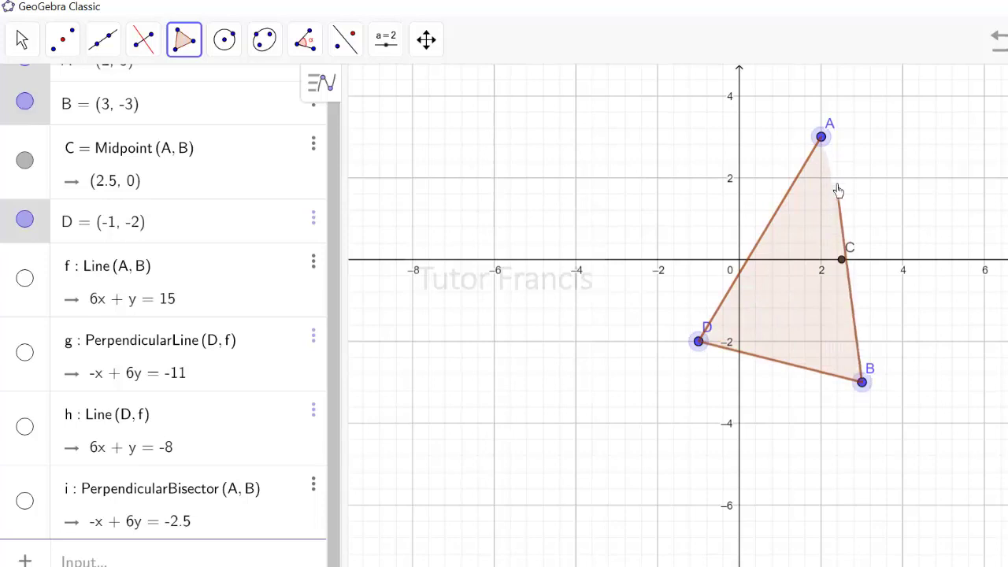
click(821, 139)
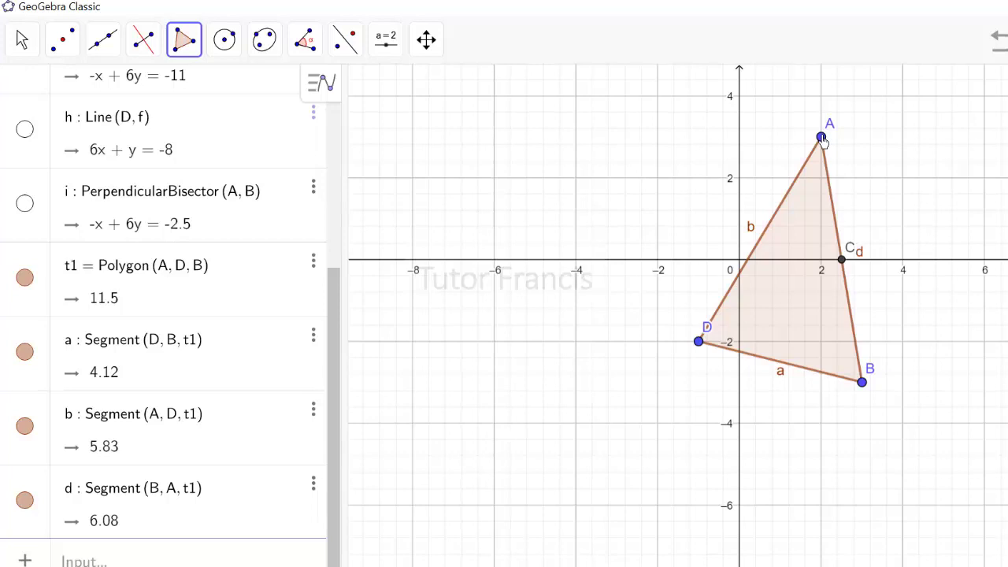
Create a regular polygon with 6 vertices whose base side runs from (-8, -6) to (-6, -6).
click(186, 51)
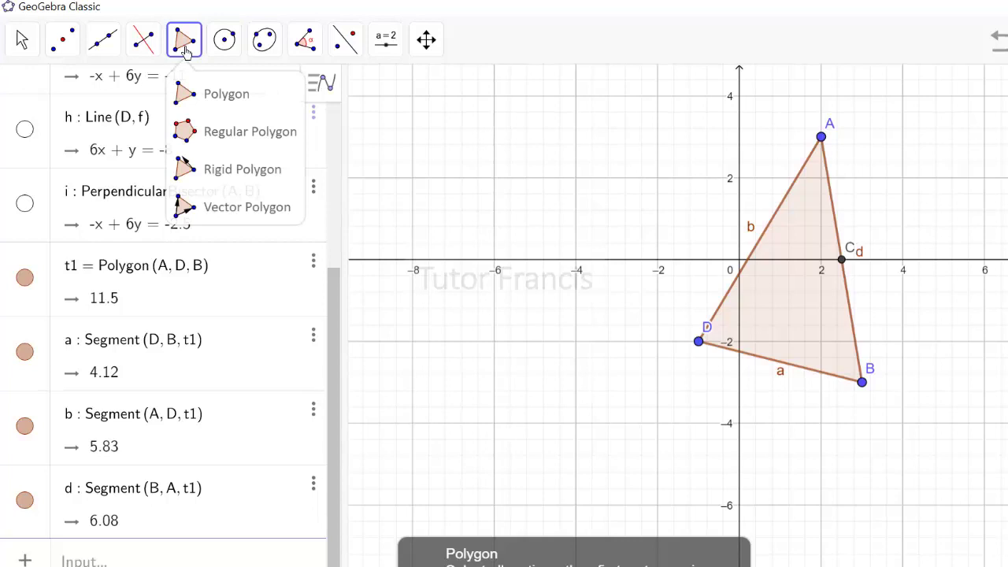
click(196, 134)
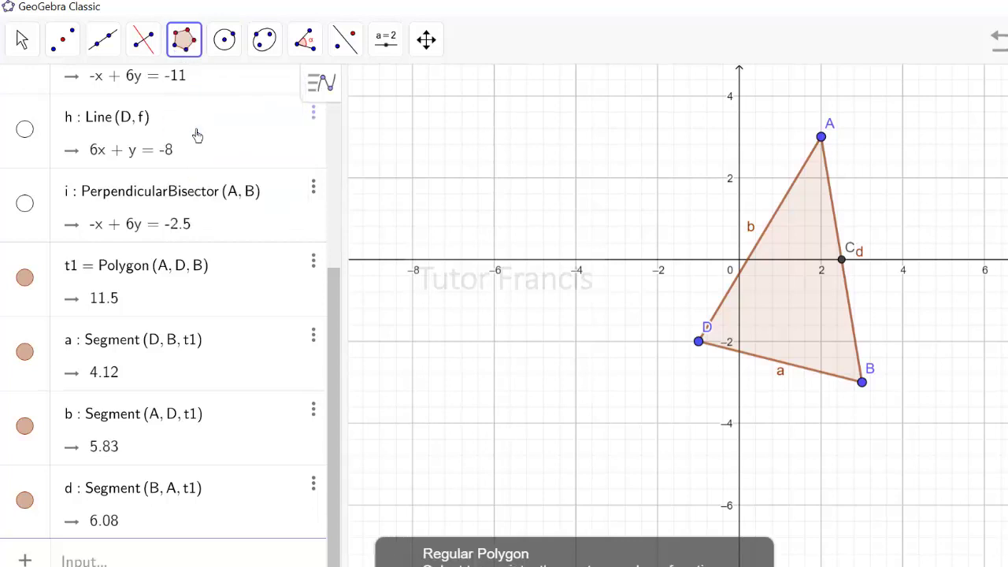
click(413, 505)
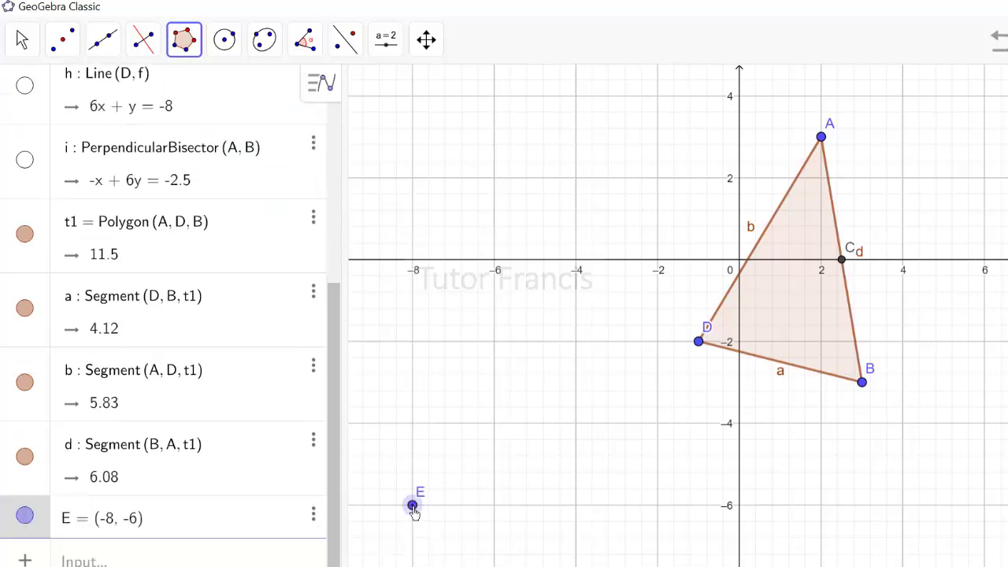
click(496, 508)
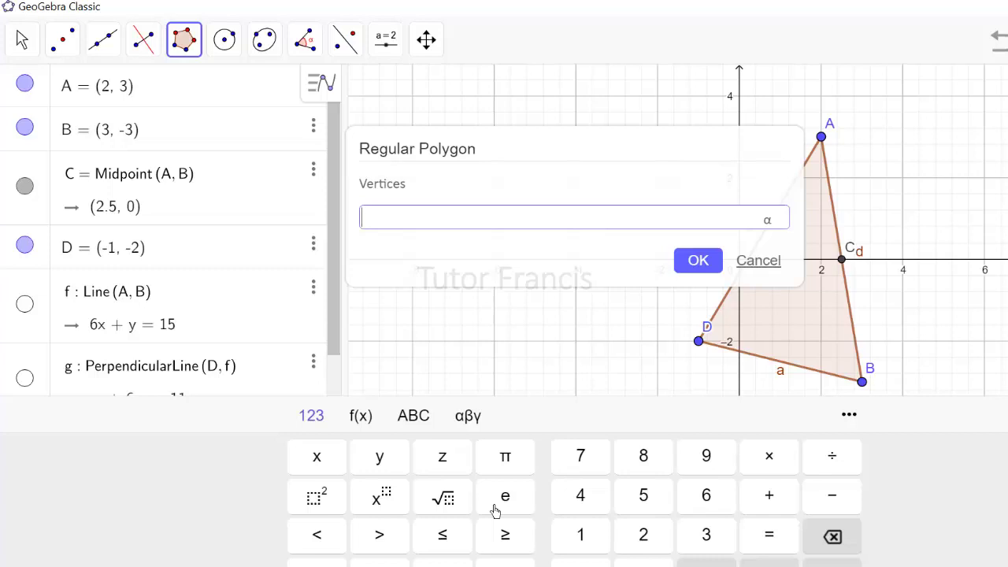
key(Return)
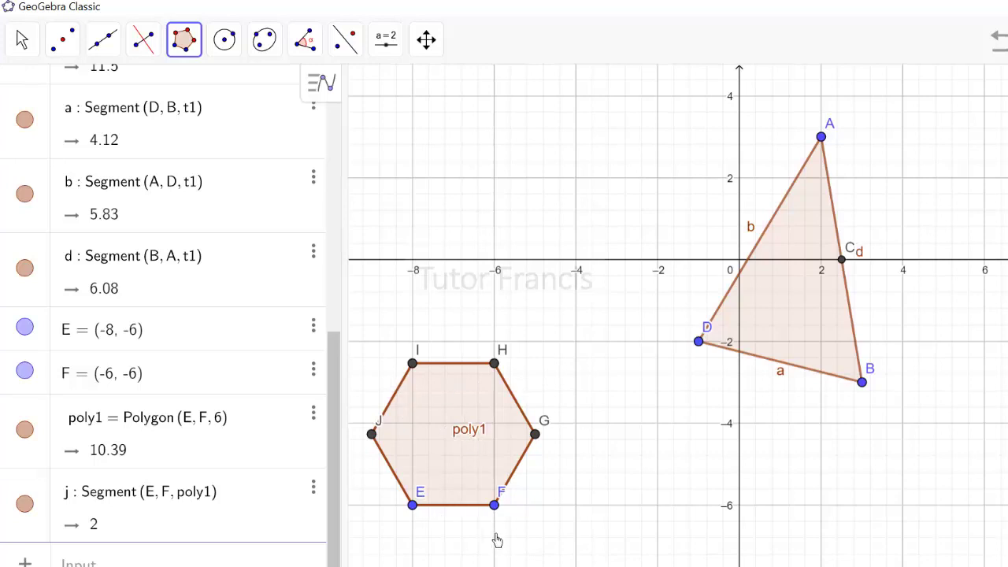
click(183, 46)
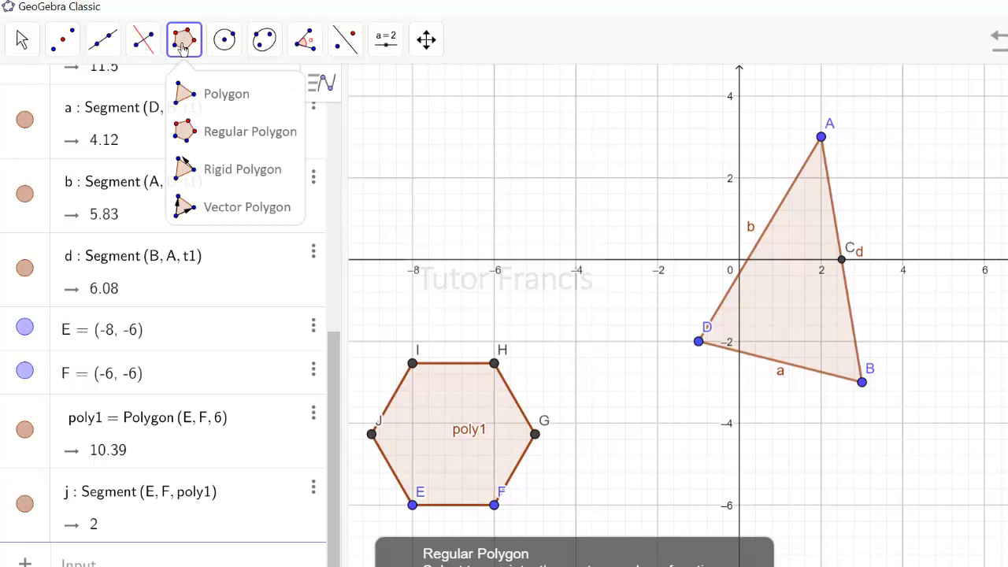
mouse_move(241, 52)
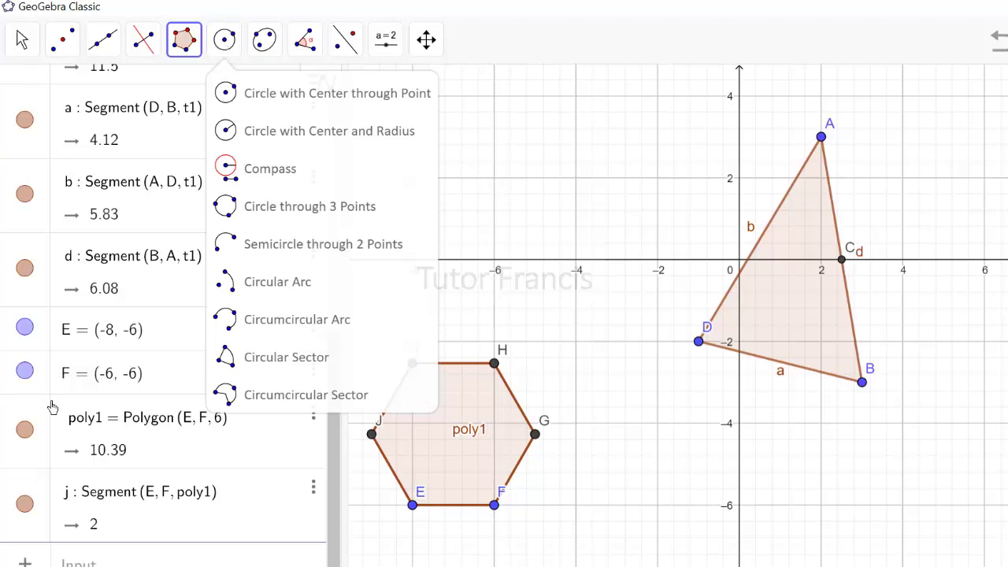
Hide the regular hexagon poly1 together with its side segment j.
click(25, 433)
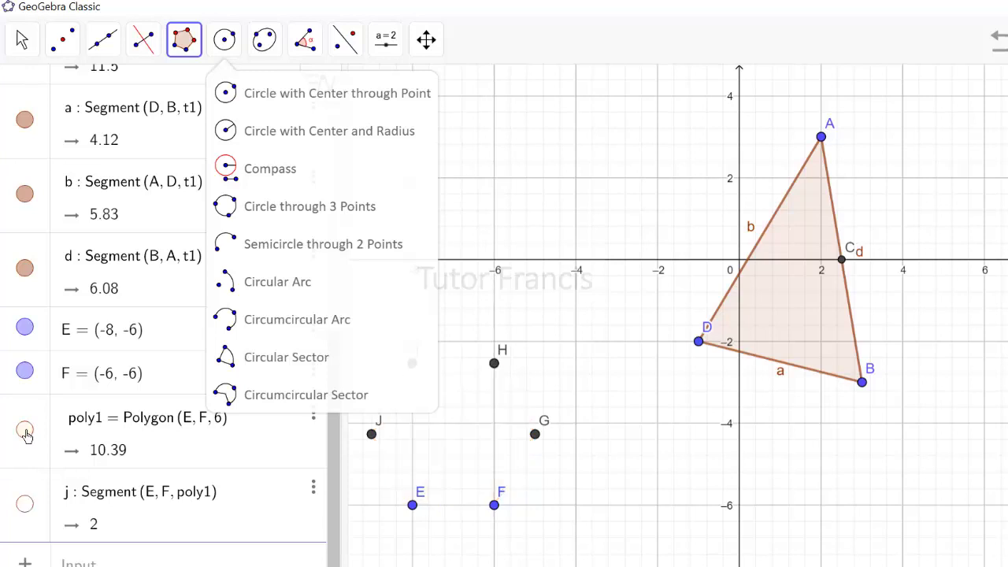
click(25, 433)
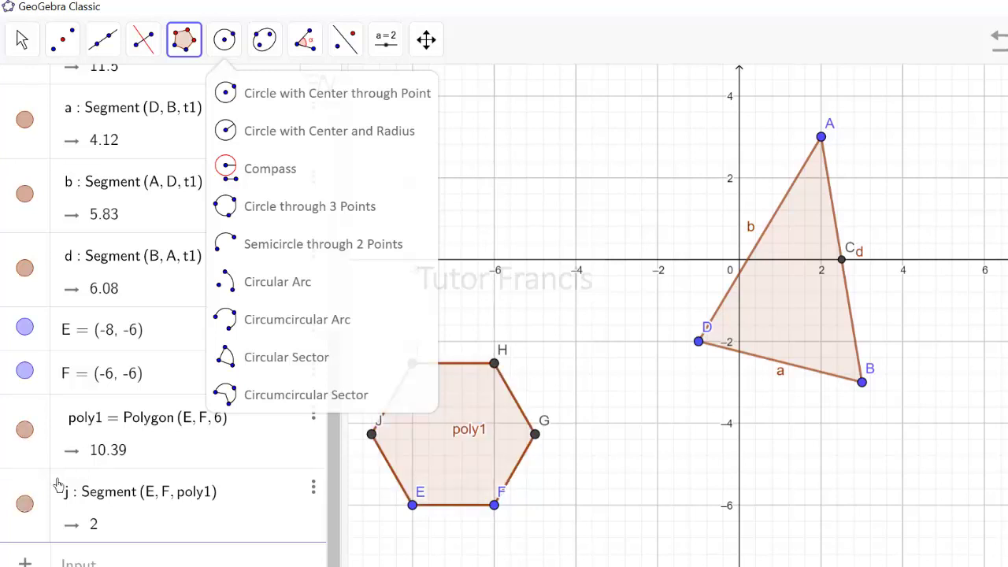
click(26, 510)
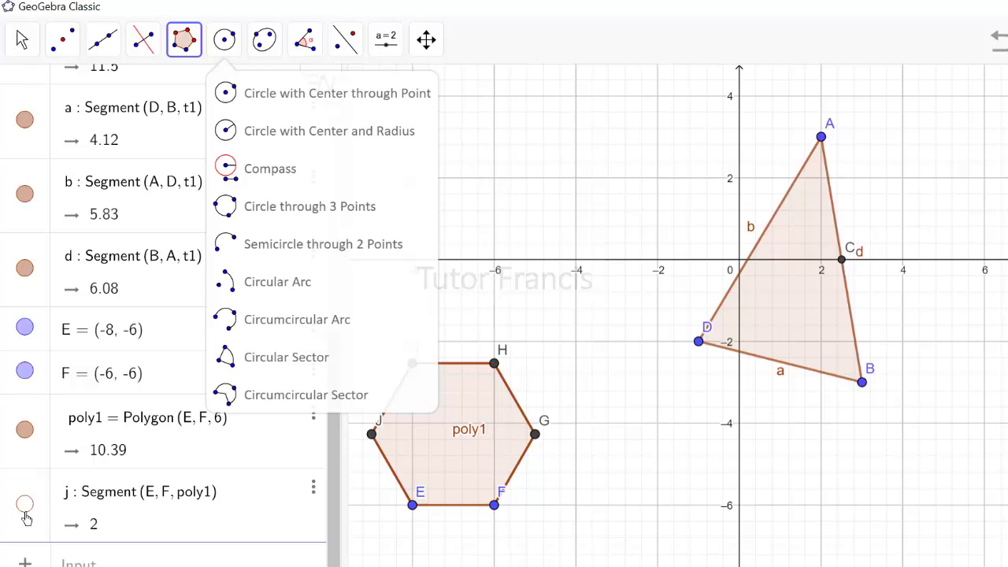
click(26, 430)
click(25, 504)
click(25, 505)
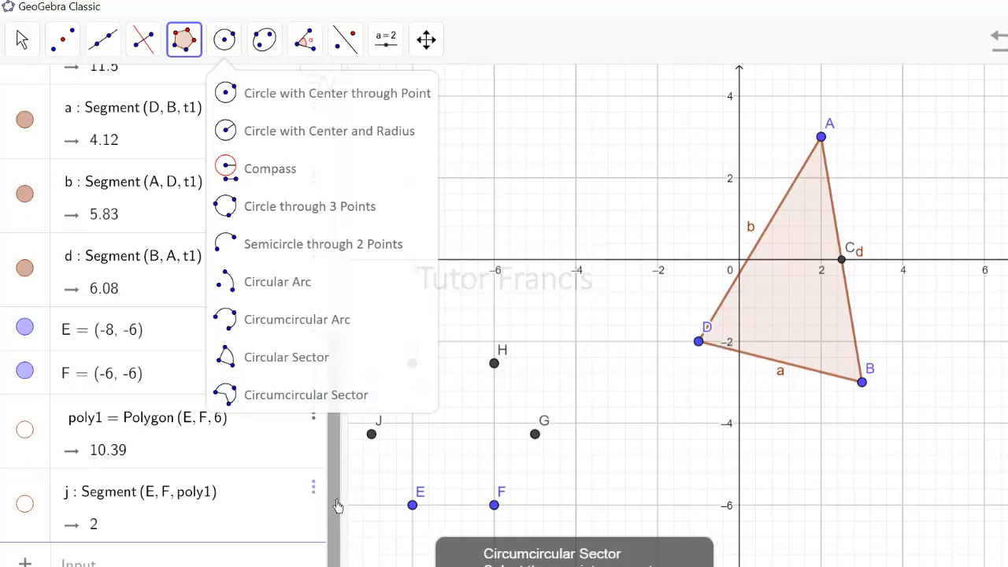
Hide triangle t1 through points A, D and B together with its sides.
scroll(341, 430, up, 2)
scroll(341, 430, up, 1)
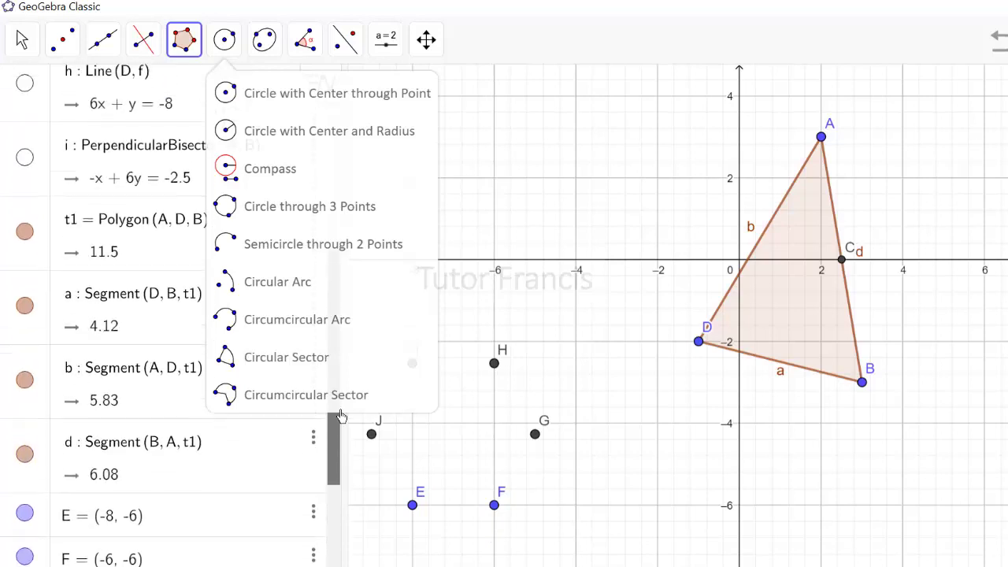
scroll(334, 488, down, 2)
drag(334, 488, 334, 563)
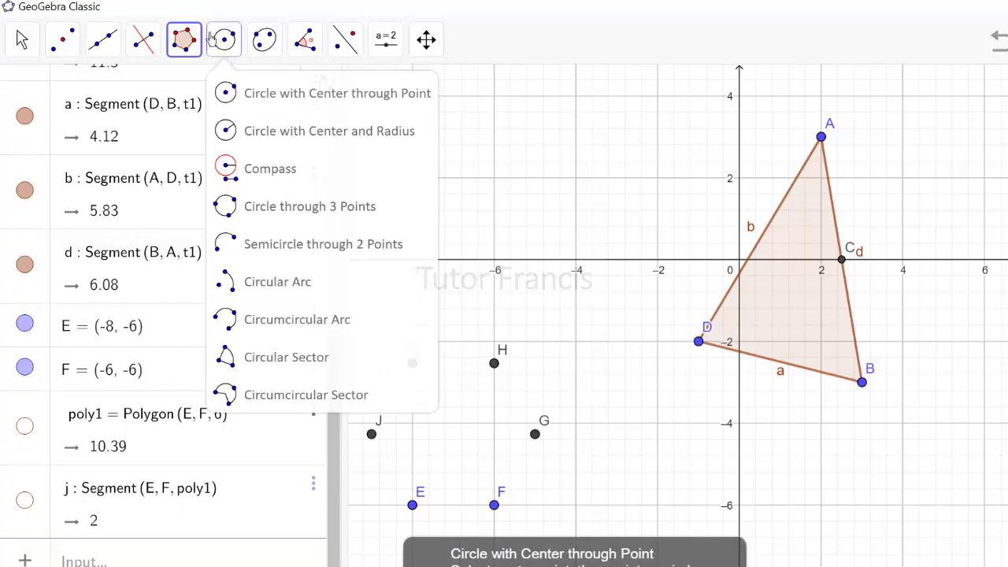
click(186, 41)
click(189, 43)
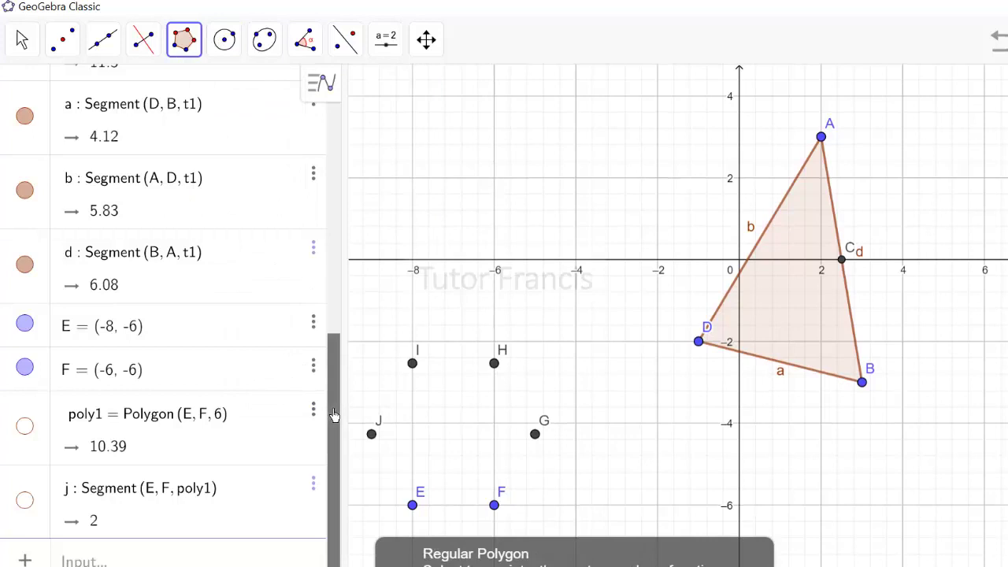
drag(334, 416, 339, 253)
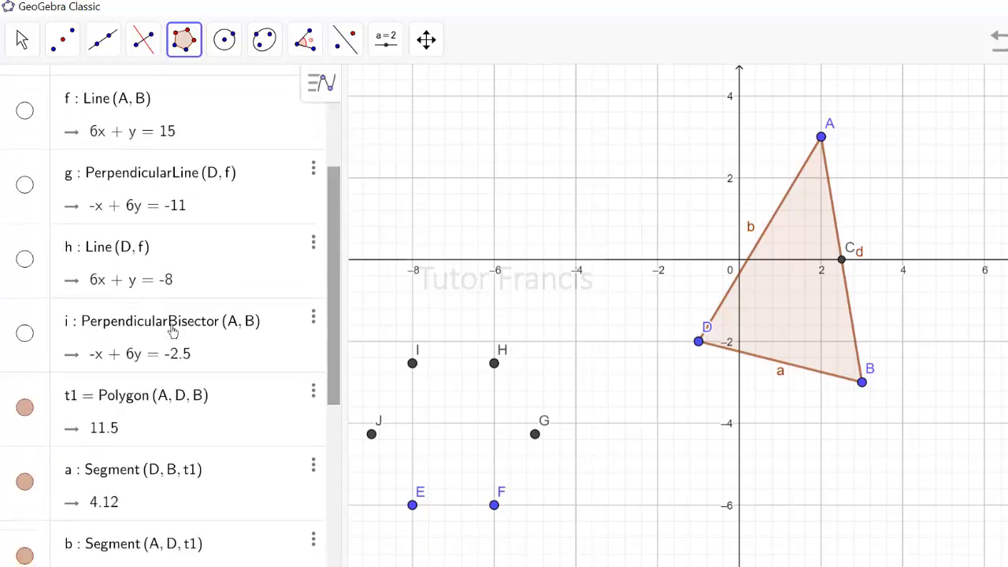
click(25, 409)
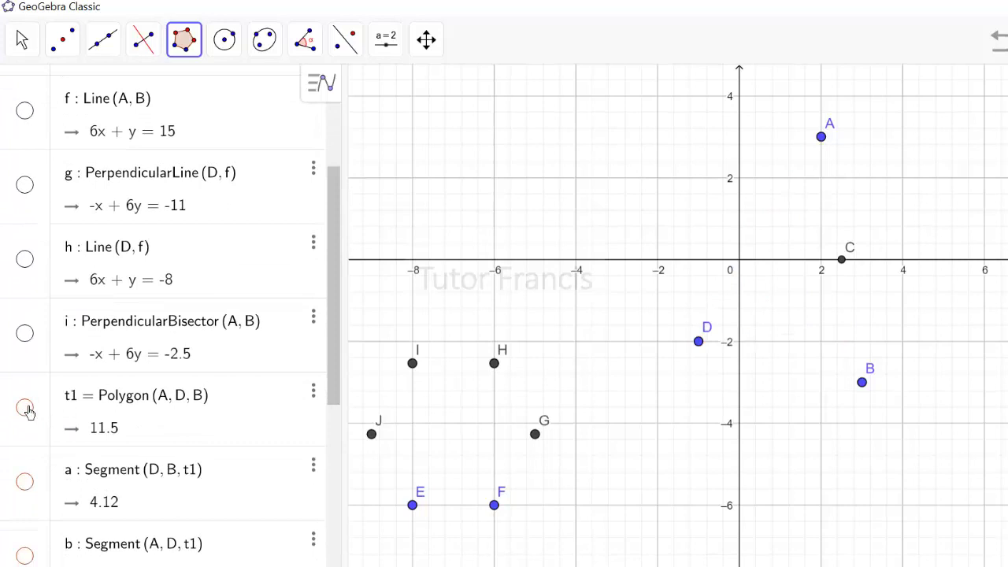
Draw a circle through the three points A, D and B.
click(226, 51)
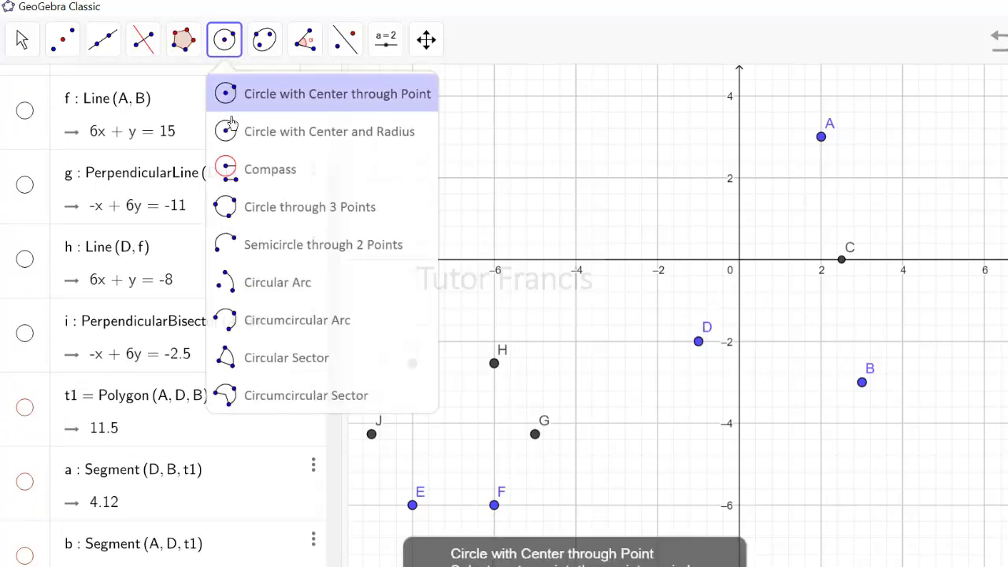
click(233, 207)
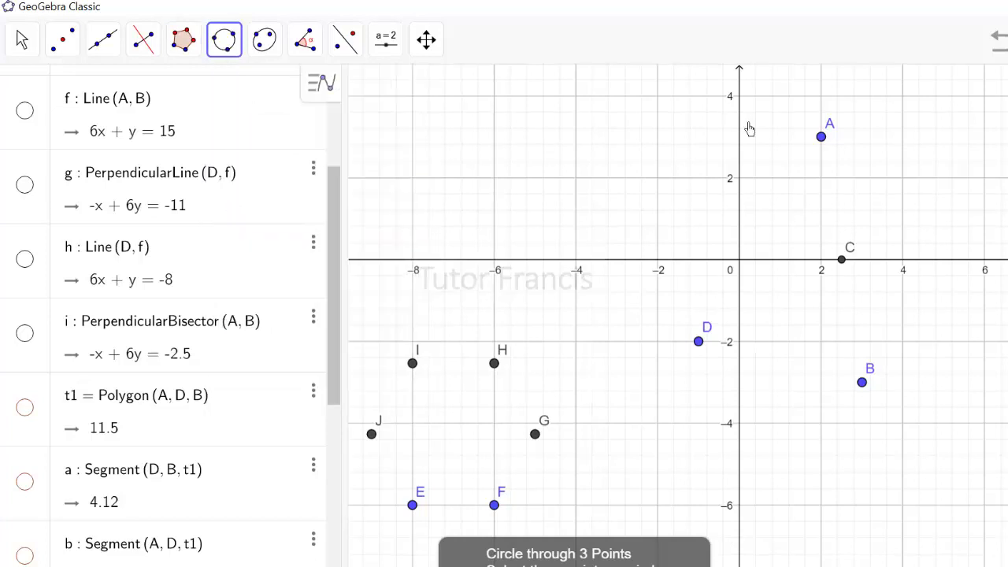
click(821, 136)
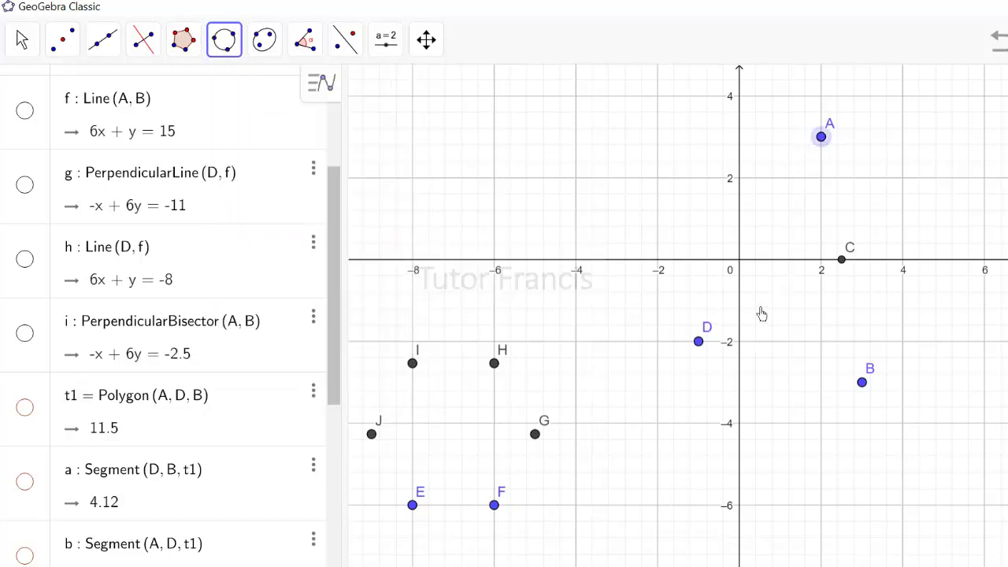
click(699, 343)
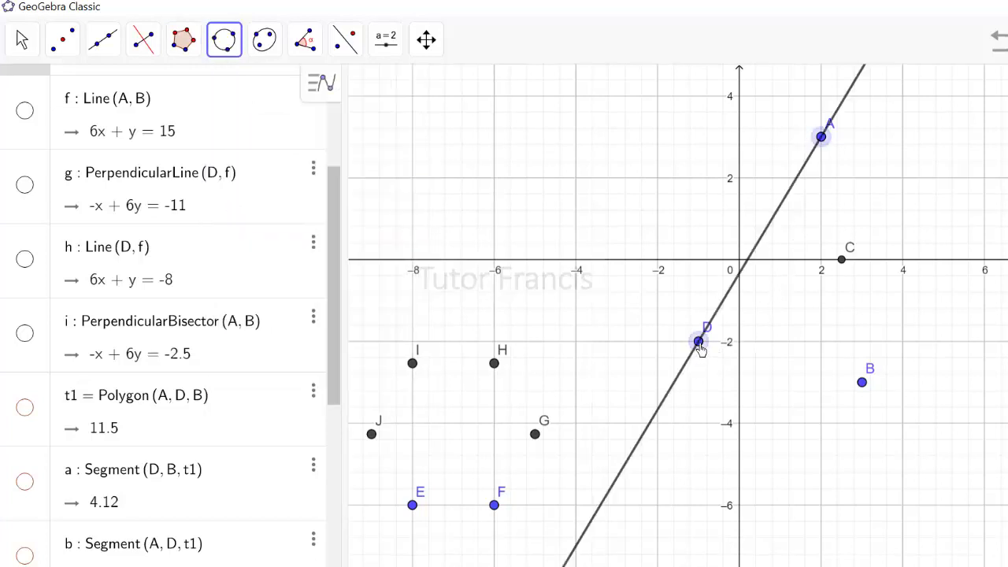
click(862, 383)
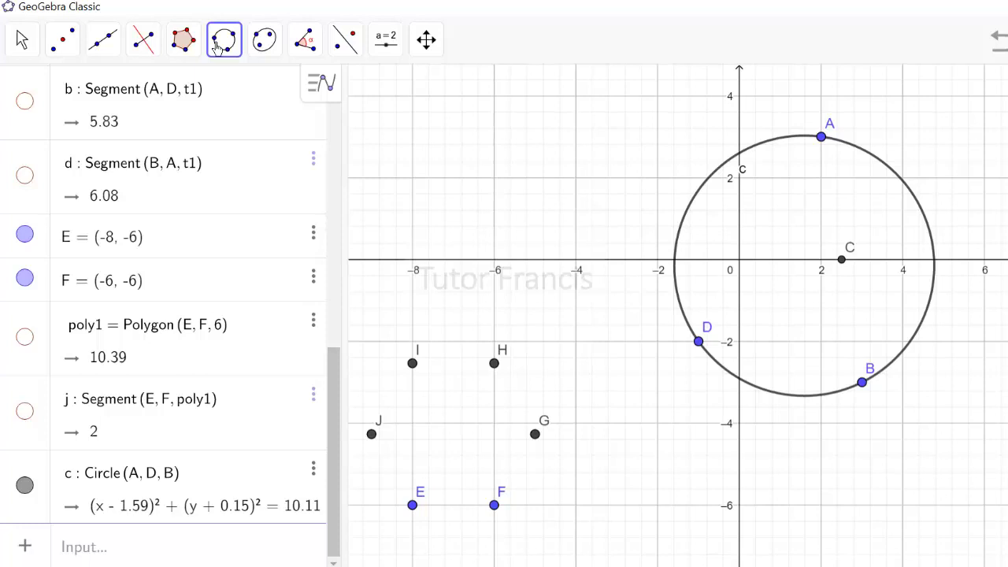
Draw a circle with its center at (-6, 4) passing through a new point at (-8, 2).
click(217, 48)
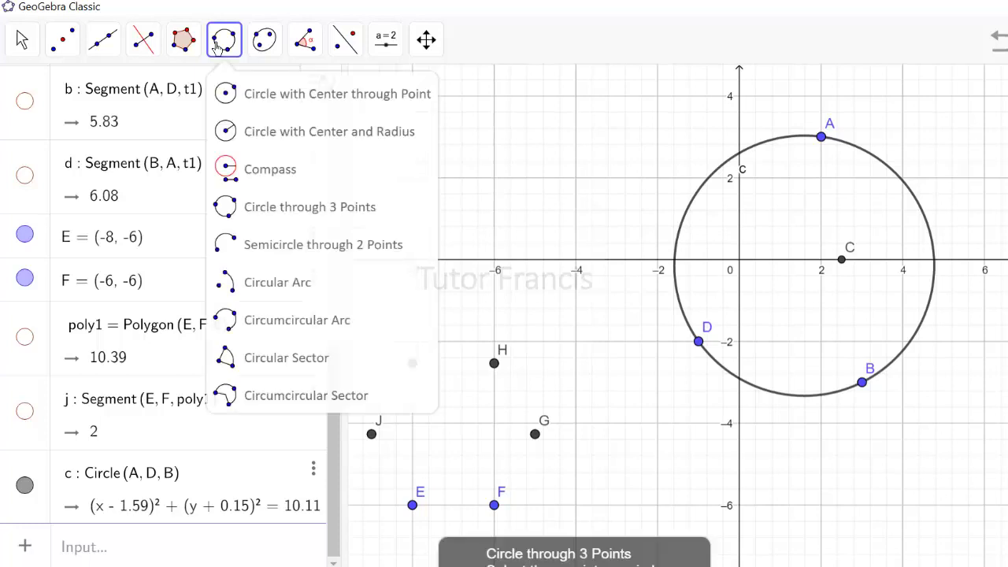
click(235, 95)
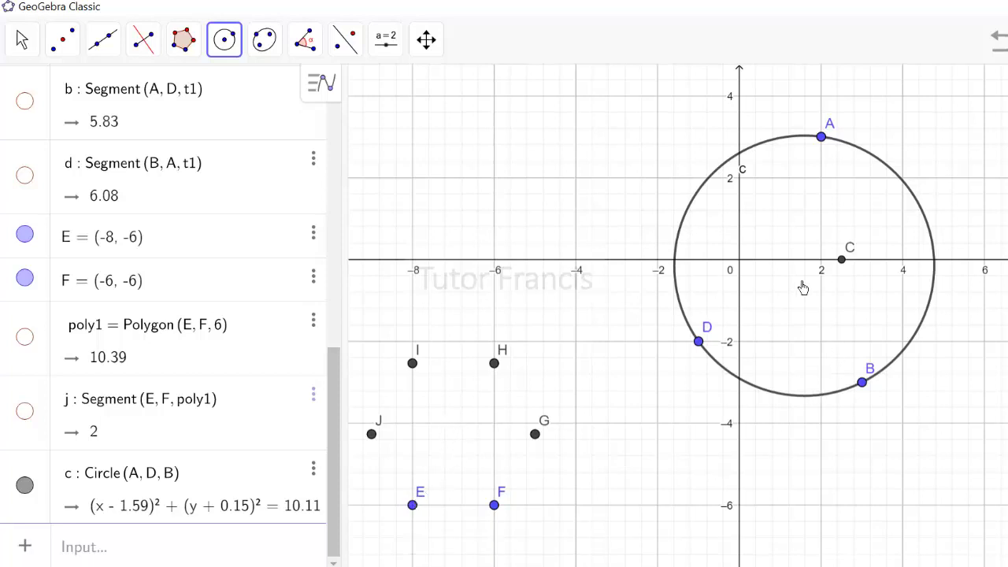
click(494, 97)
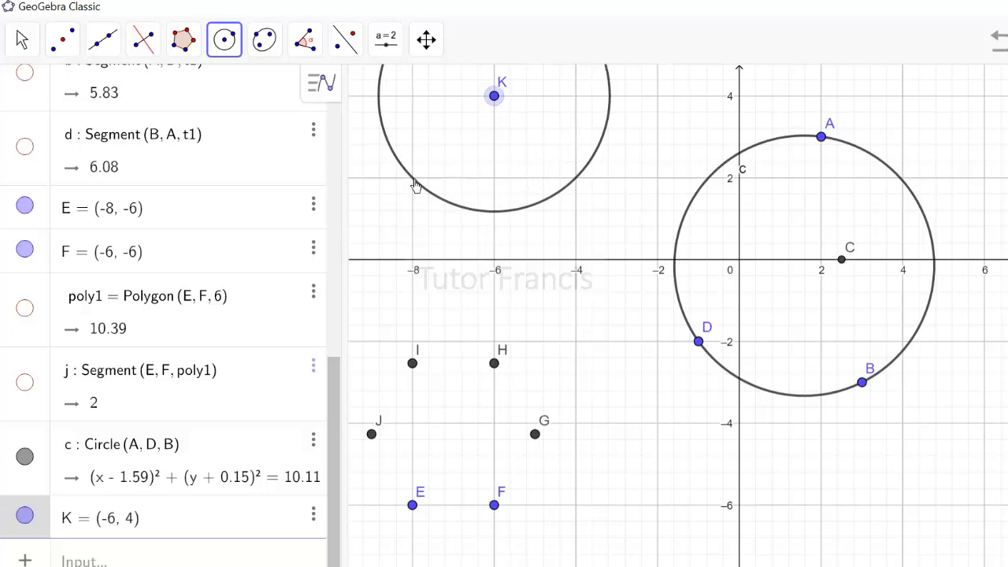
click(413, 179)
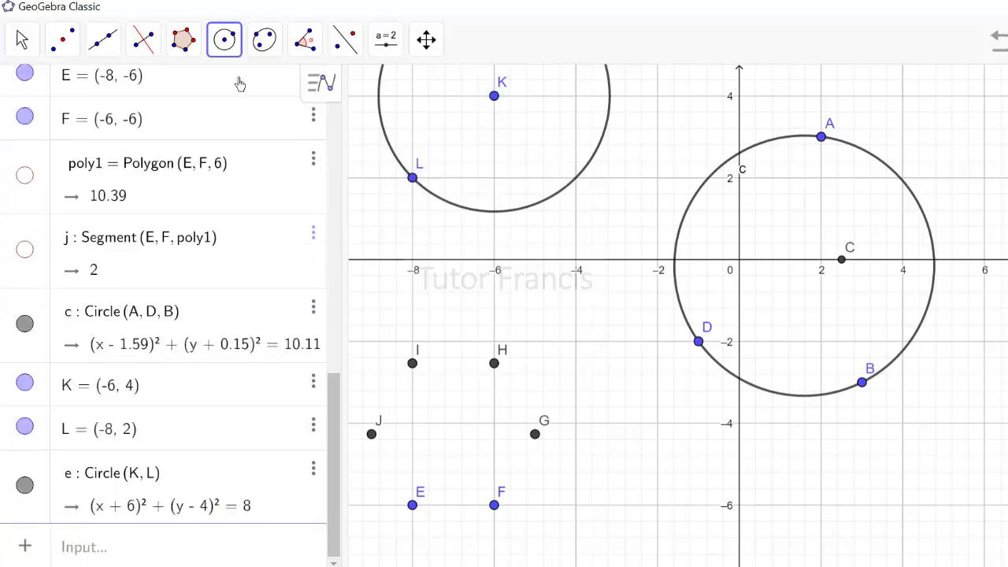
Construct the tangent at point D to the circle through A, D and B.
click(224, 57)
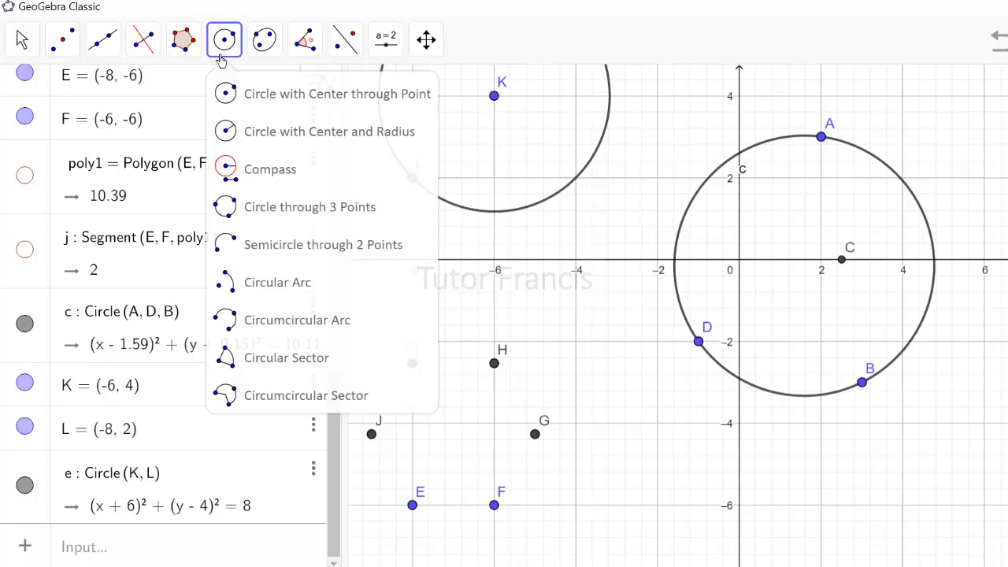
mouse_move(141, 41)
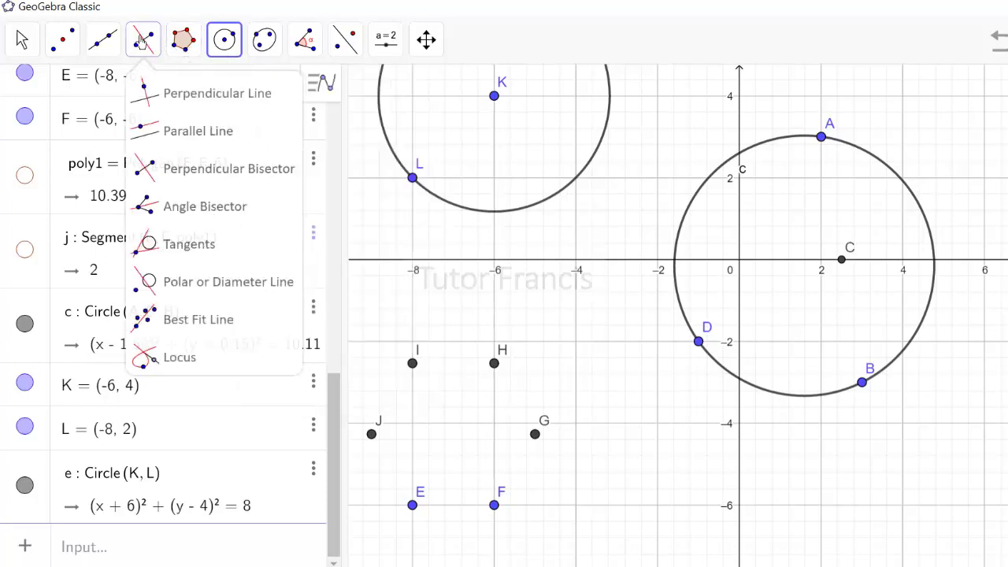
click(140, 40)
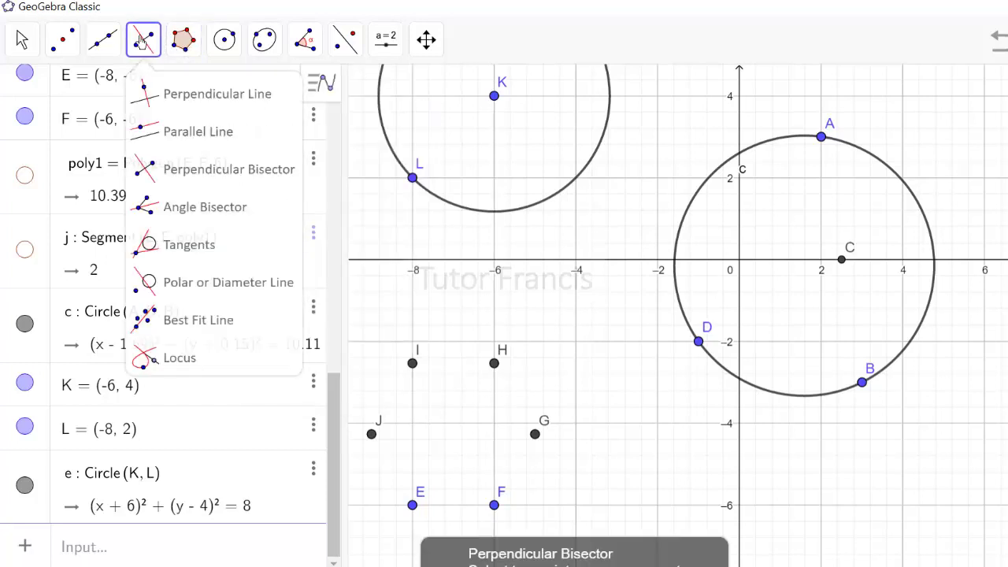
click(170, 251)
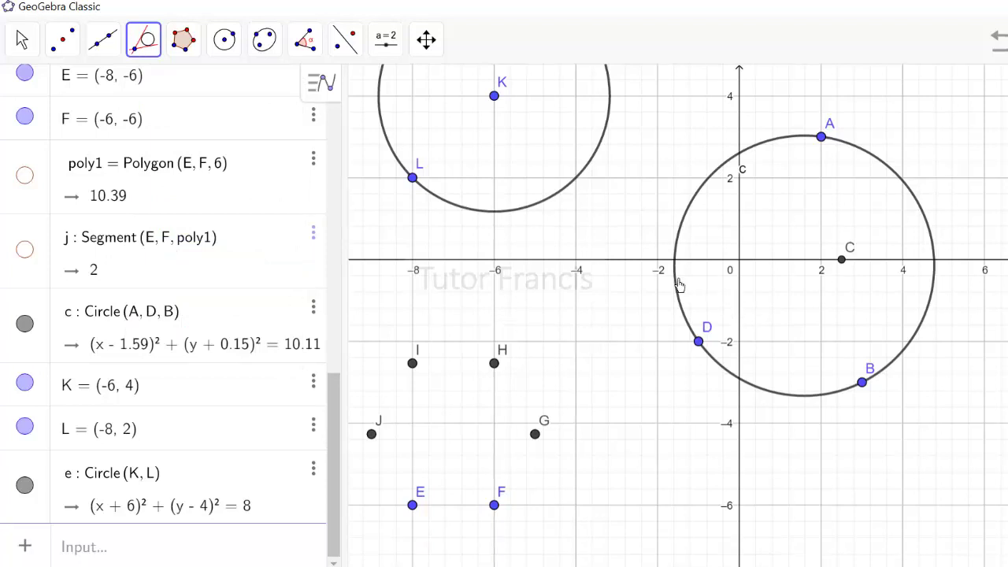
click(699, 344)
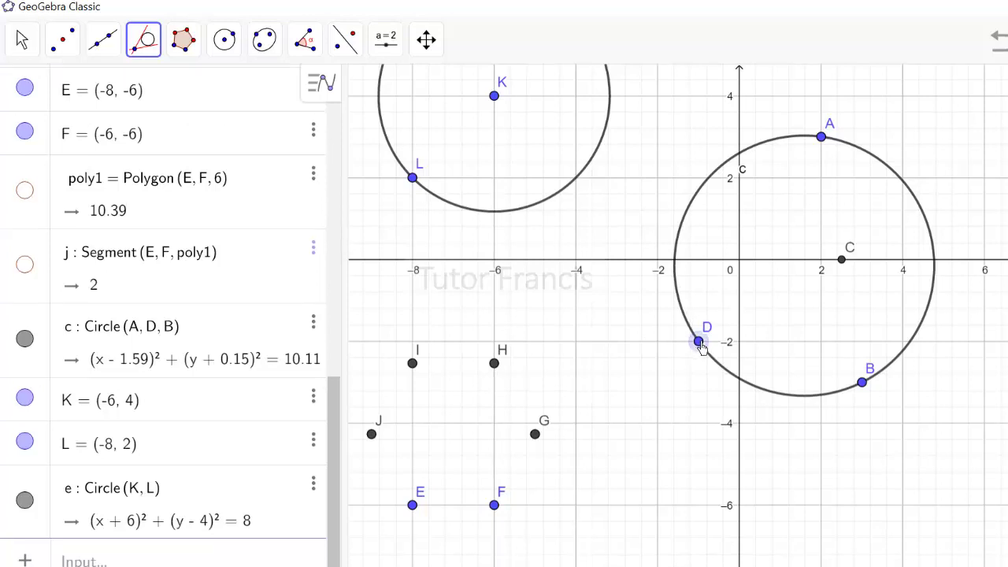
click(681, 306)
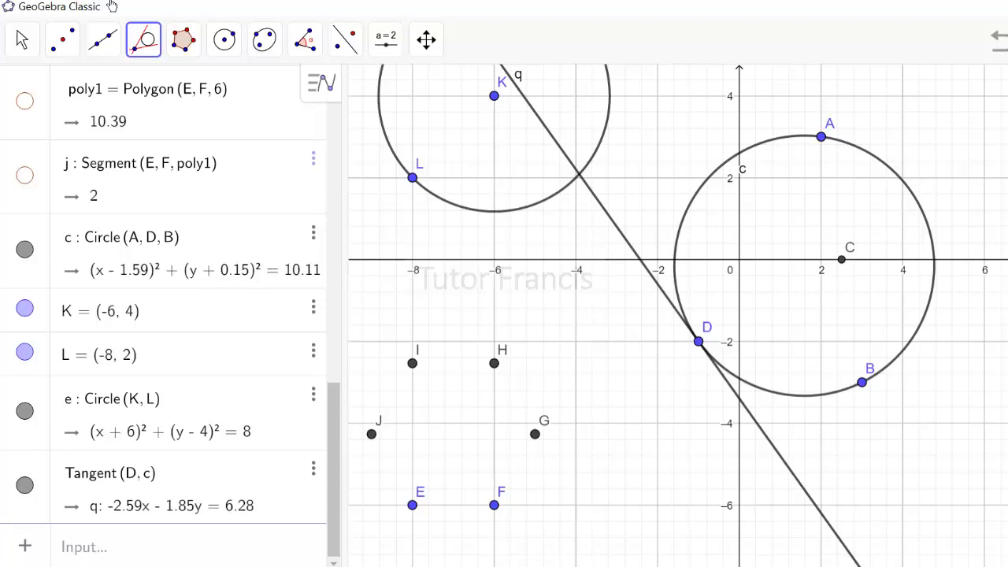
Construct the tangents from the external point I to the circle centered at K.
click(149, 45)
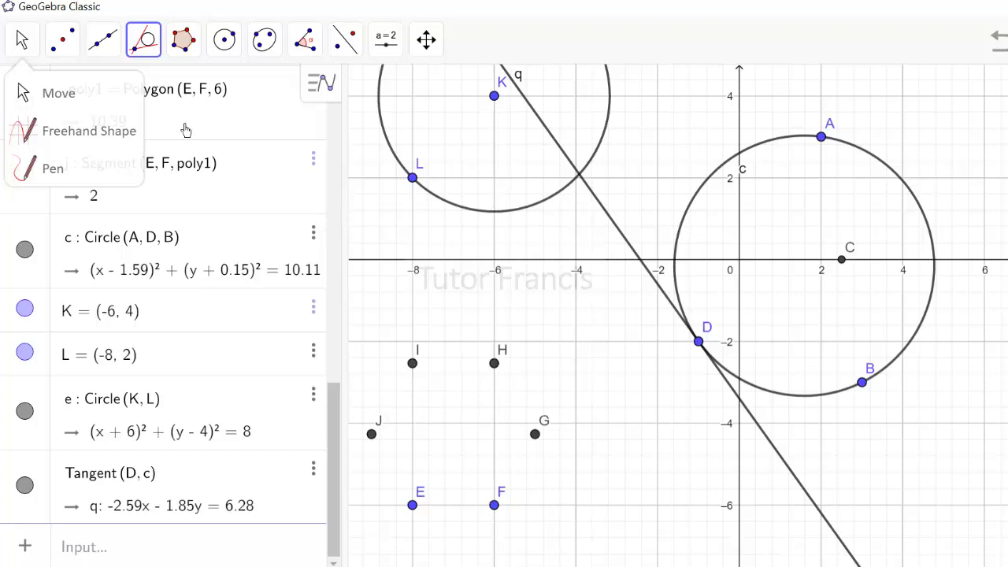
mouse_move(122, 41)
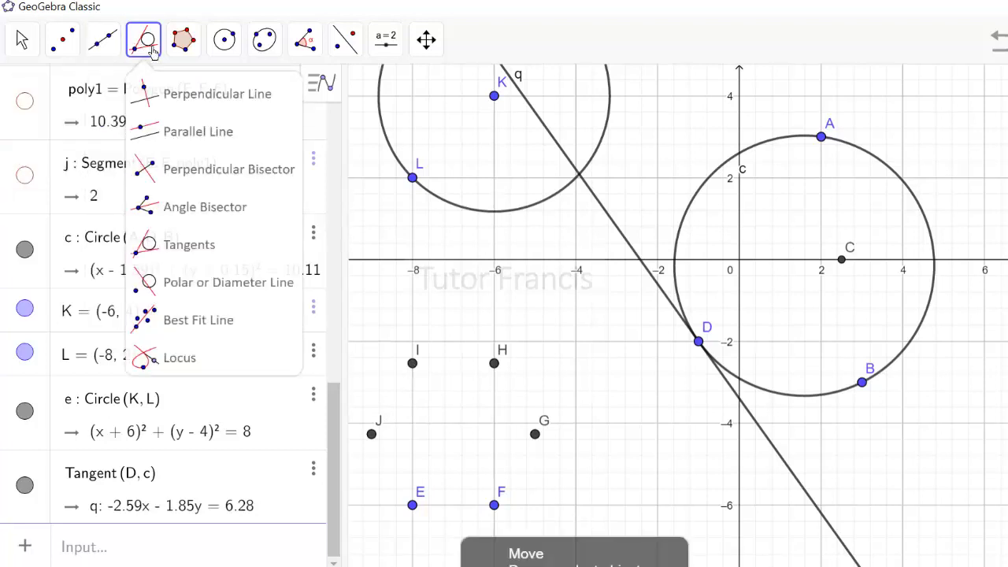
click(152, 50)
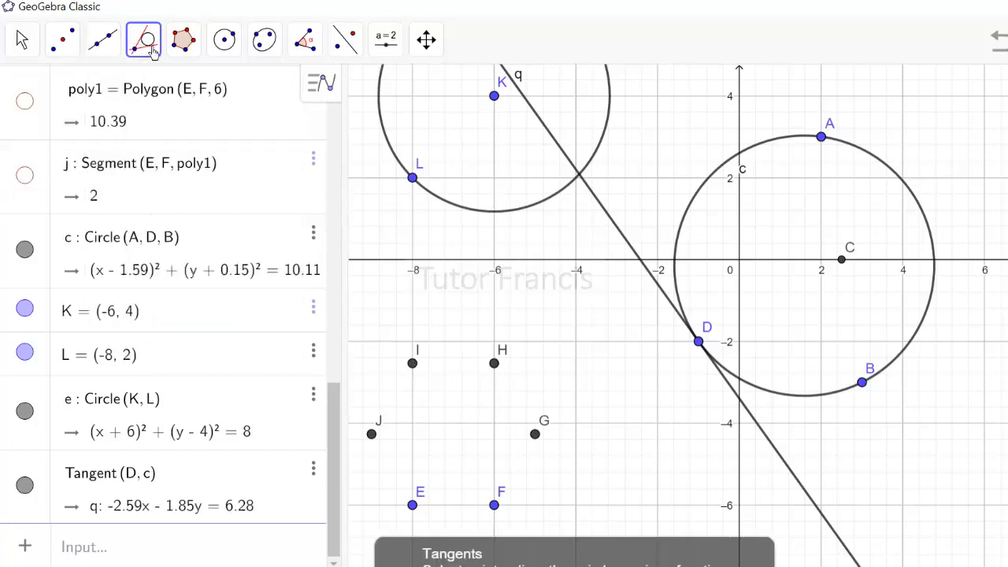
click(414, 364)
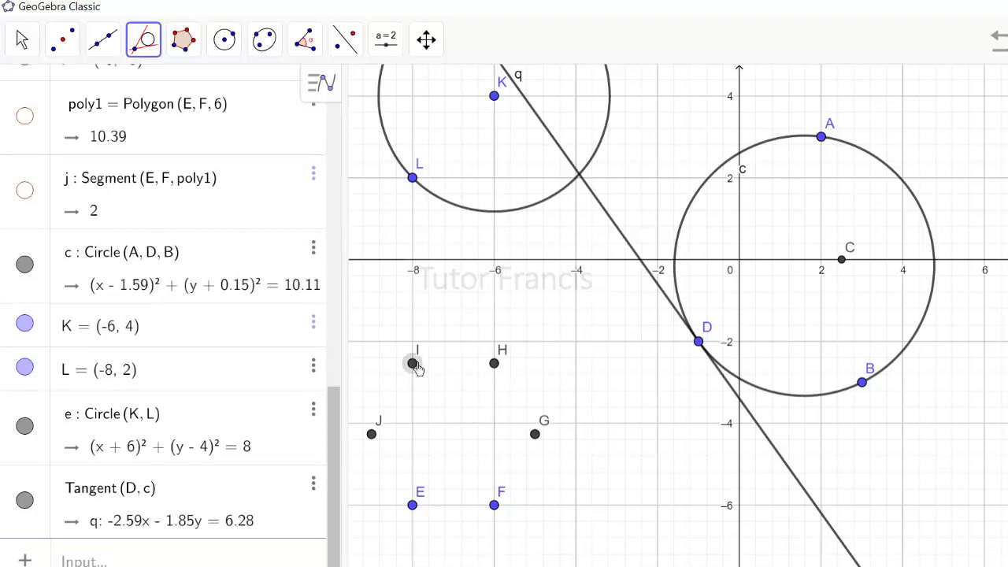
click(453, 211)
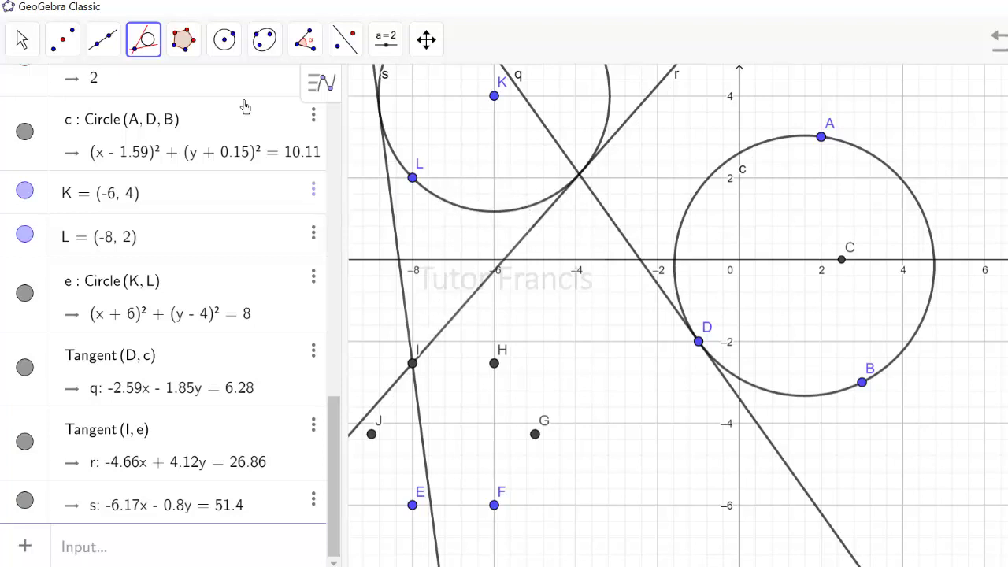
Hide the tangent lines s, r and q and both circles, e and c.
click(19, 39)
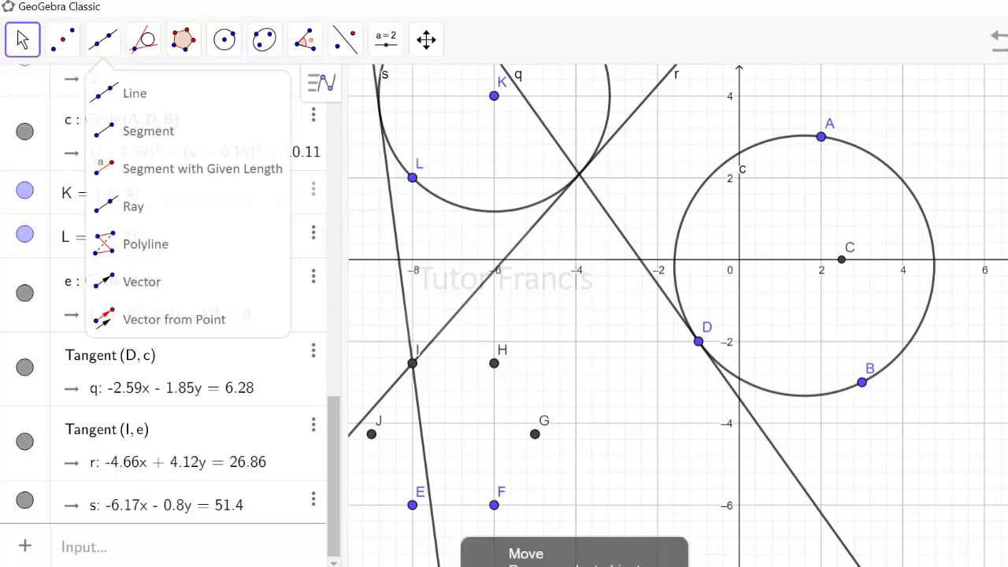
drag(980, 162, 1007, 314)
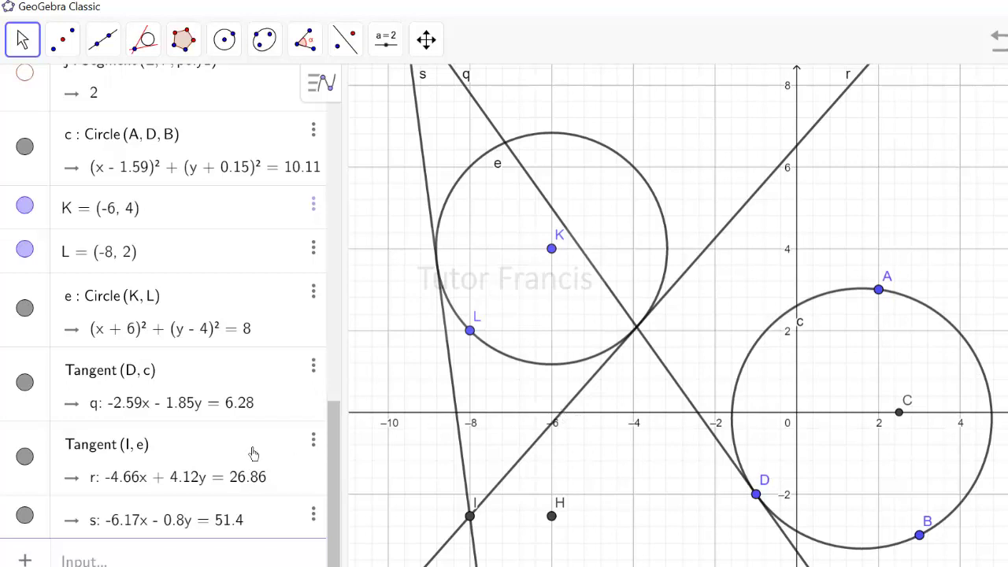
click(25, 516)
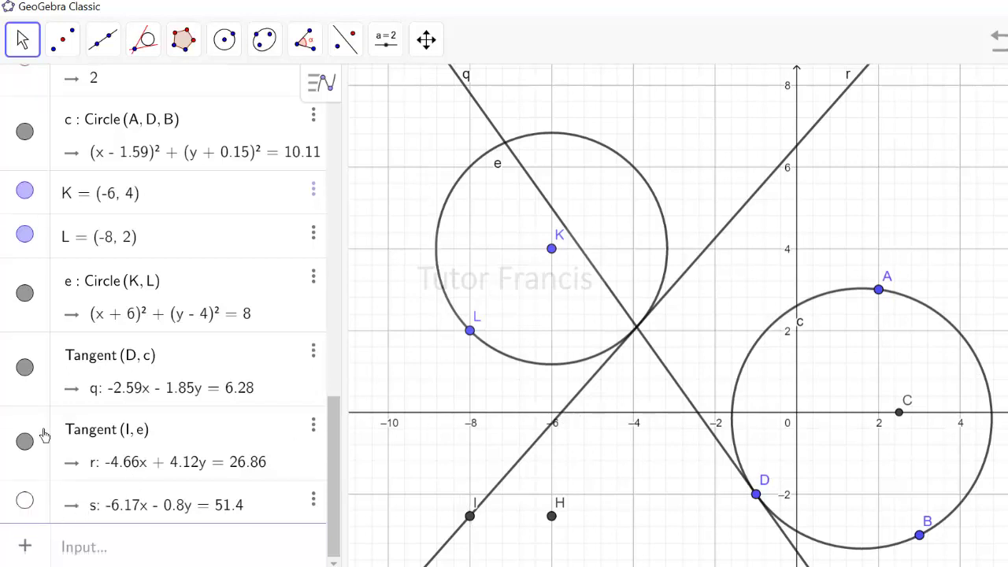
click(25, 441)
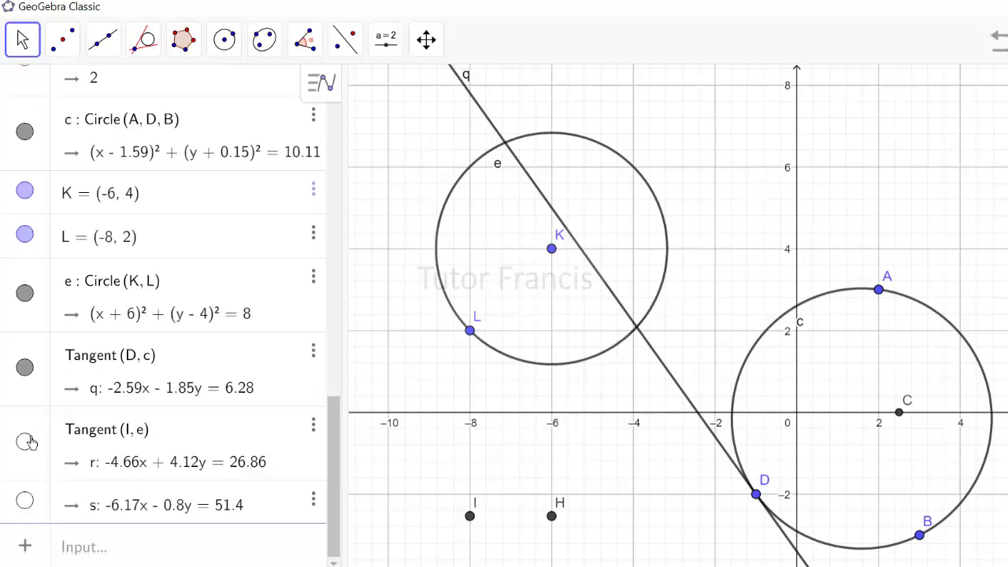
click(24, 367)
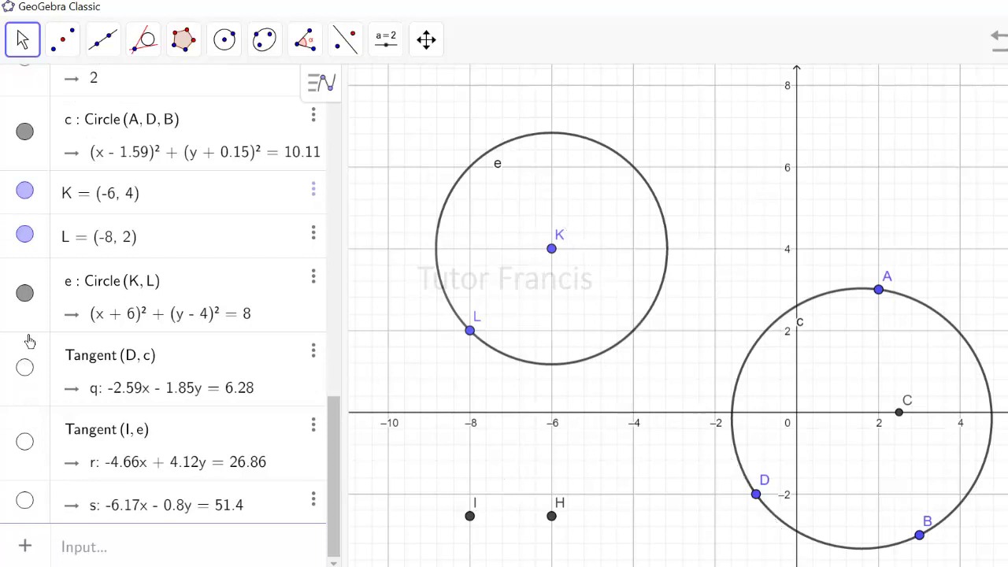
click(24, 292)
click(25, 132)
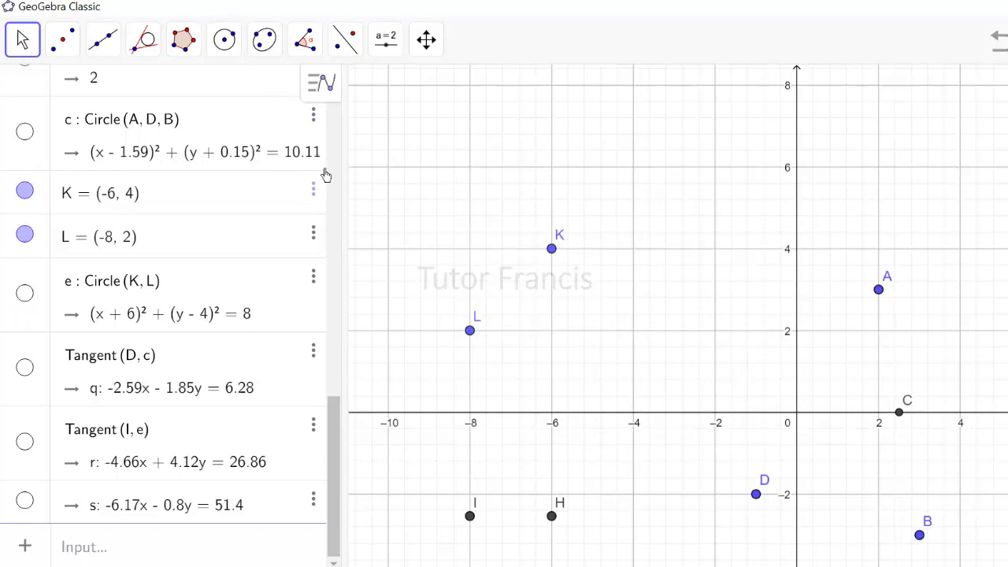
Show the perpendicular line g and the parallel line h through point D again.
scroll(334, 159, up, 5)
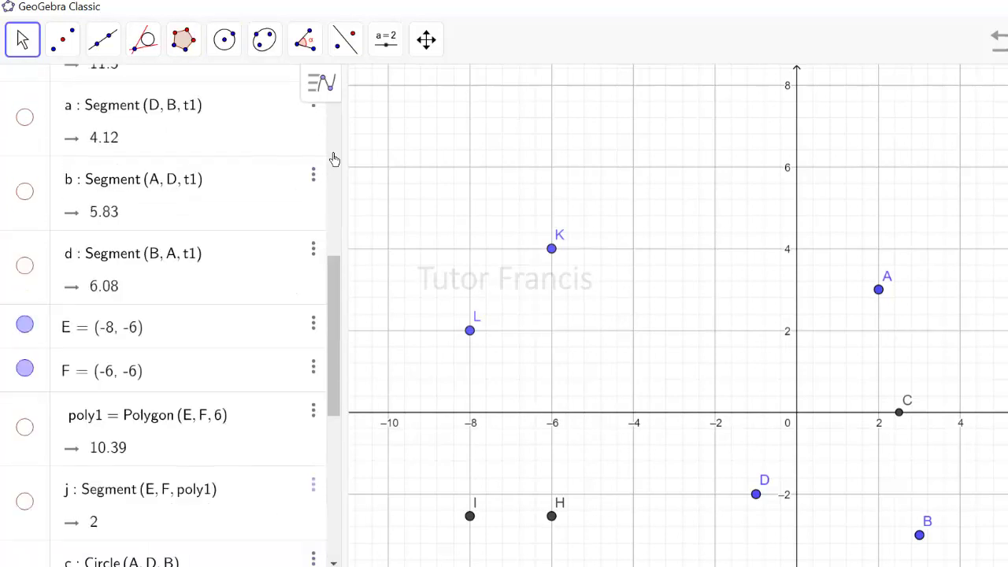
scroll(335, 159, up, 5)
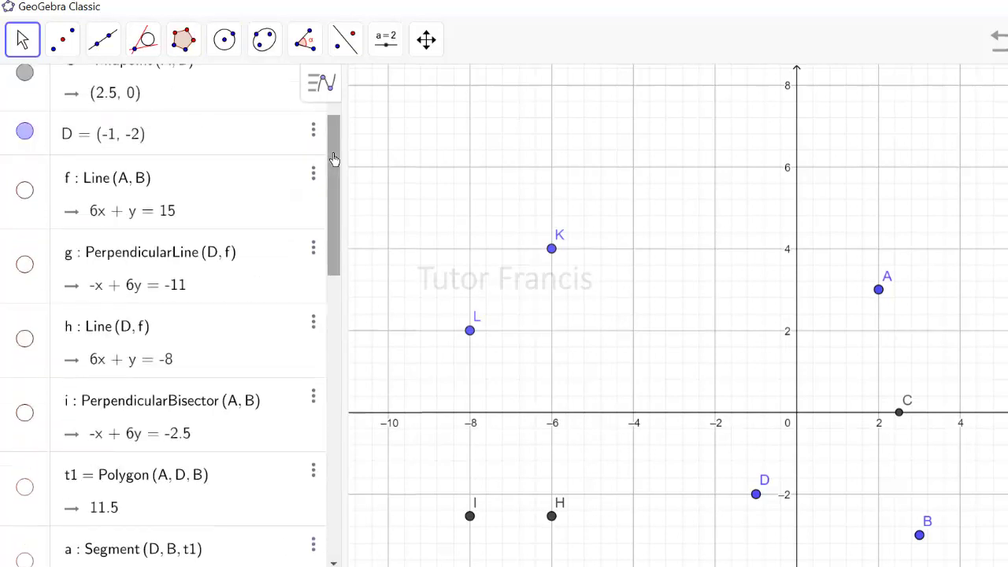
click(25, 267)
click(26, 341)
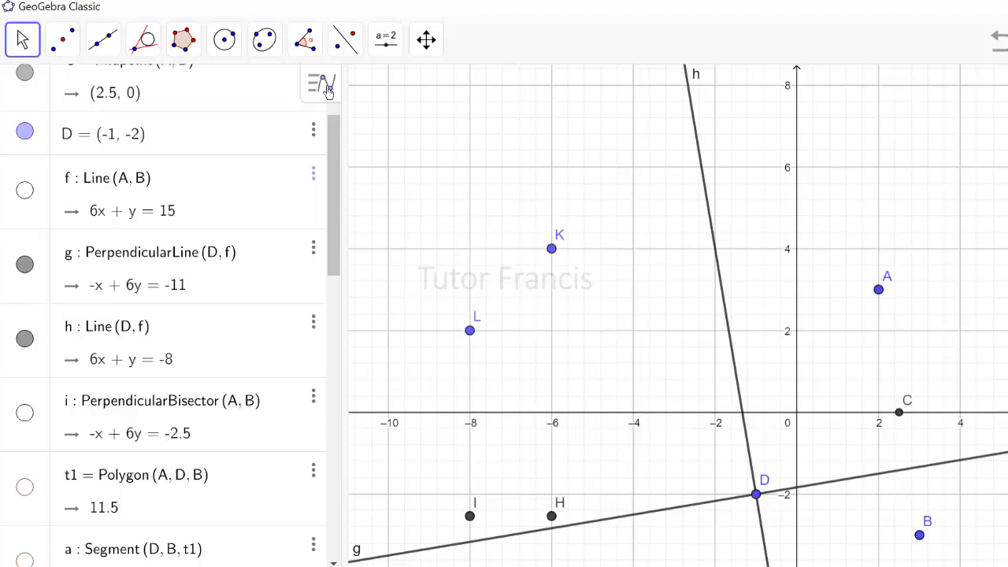
Mark the angle between lines h and g at point D.
click(314, 50)
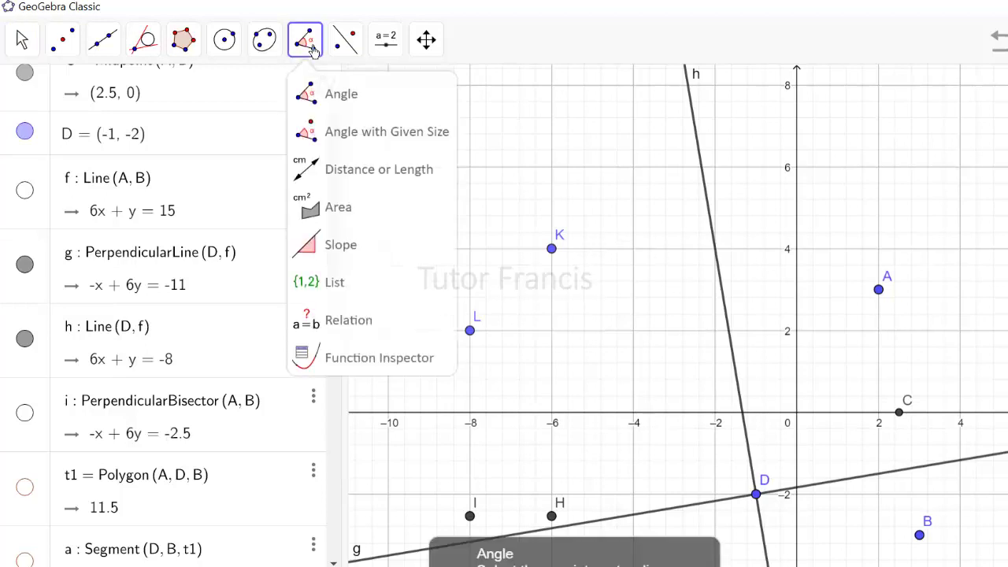
click(330, 97)
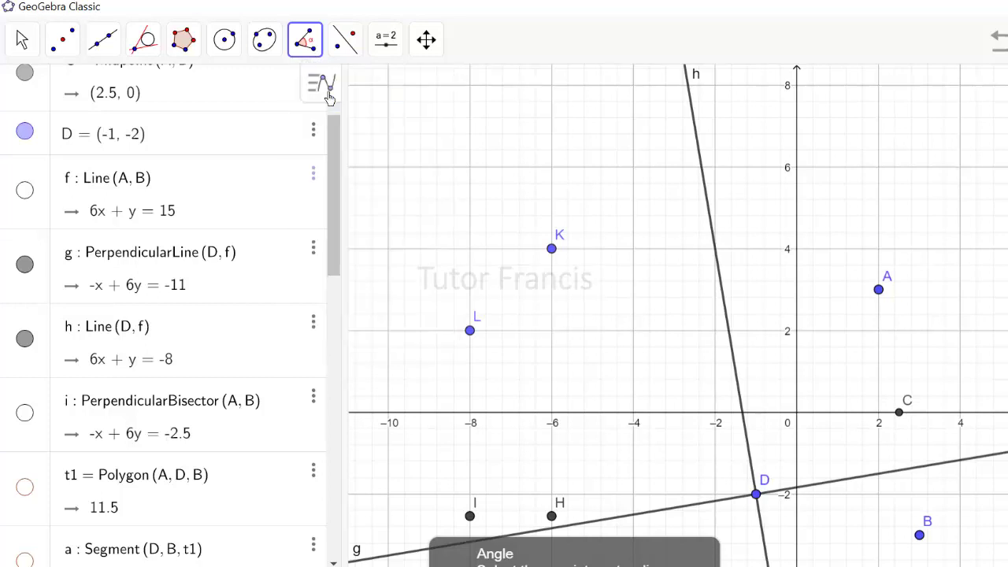
click(730, 339)
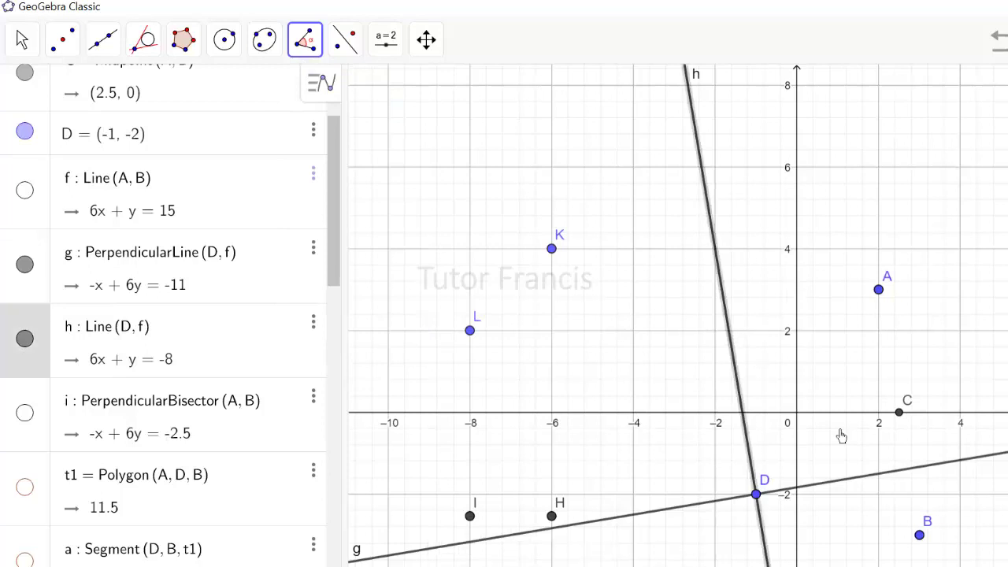
click(888, 479)
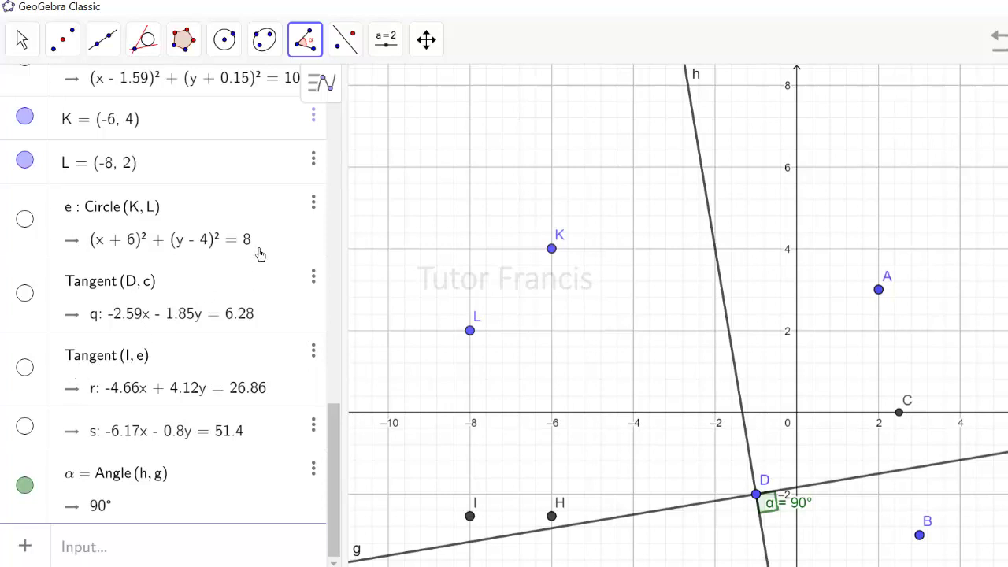
Show triangle t1 through A, D and B again and mark all of its interior angles.
drag(329, 423, 336, 300)
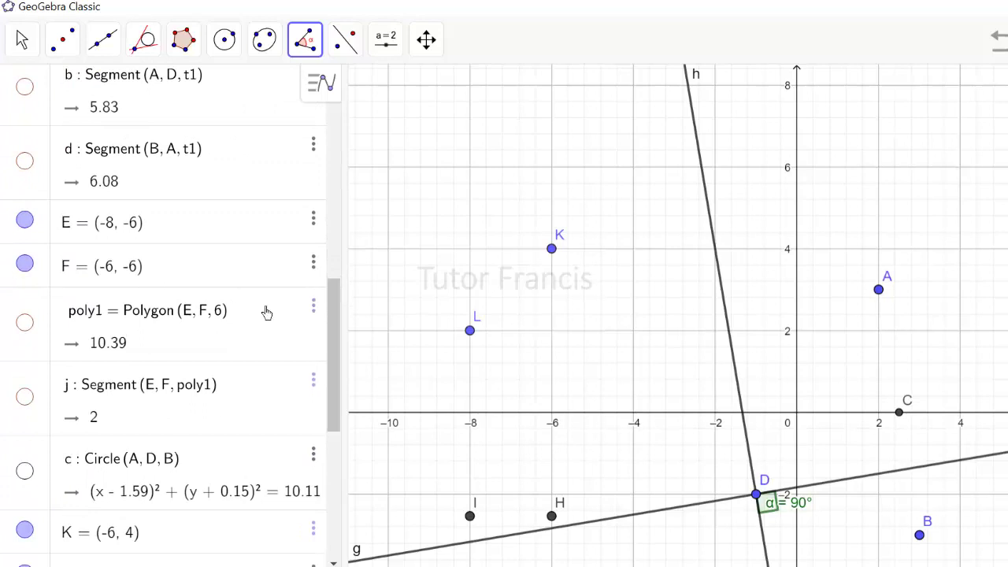
drag(335, 350, 358, 165)
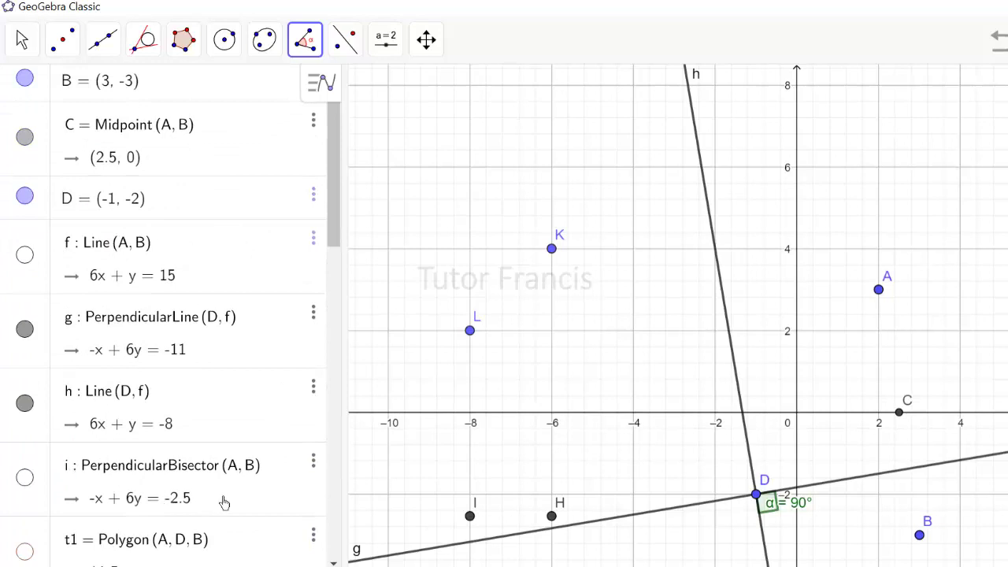
click(26, 550)
scroll(23, 549, down, 10)
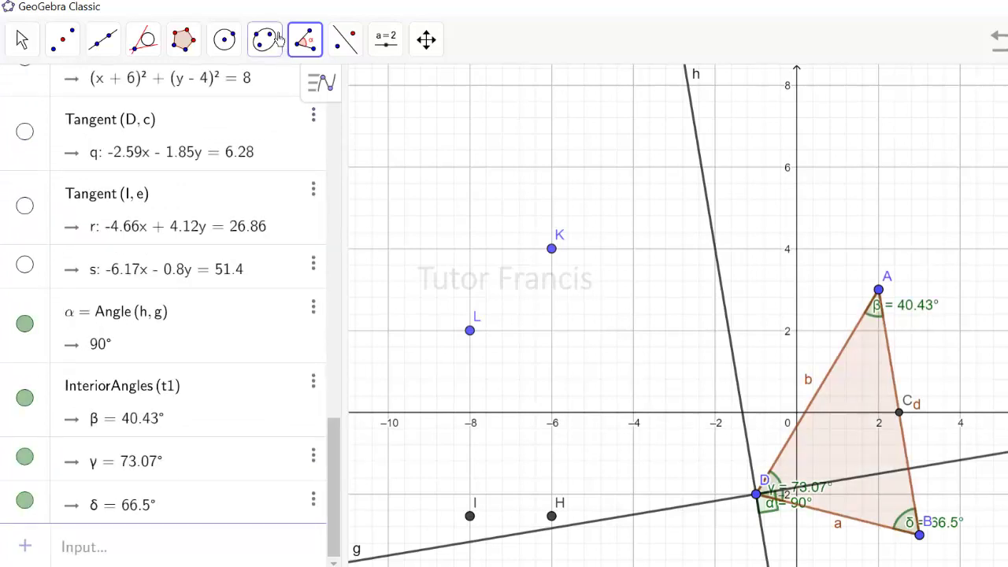
click(306, 44)
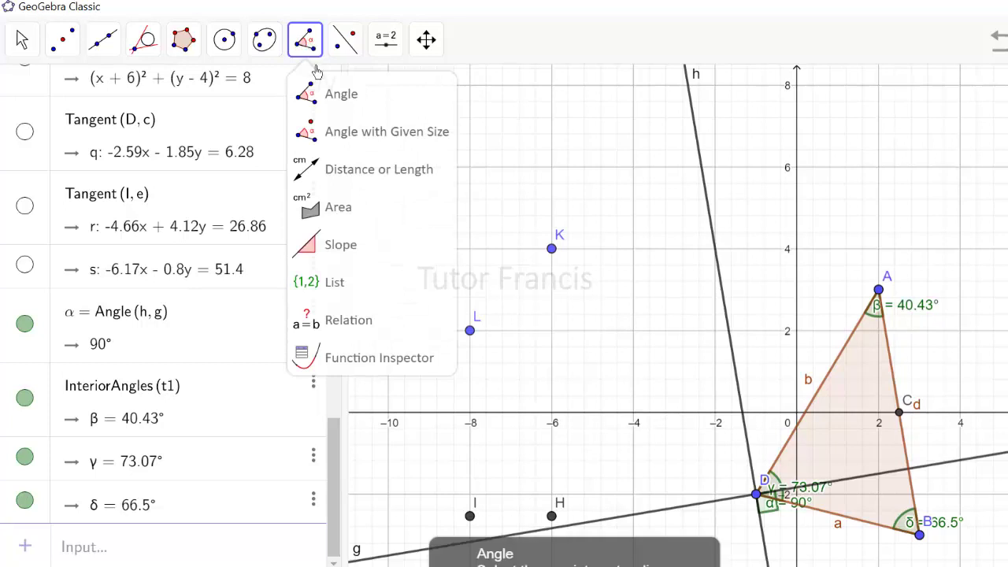
click(323, 96)
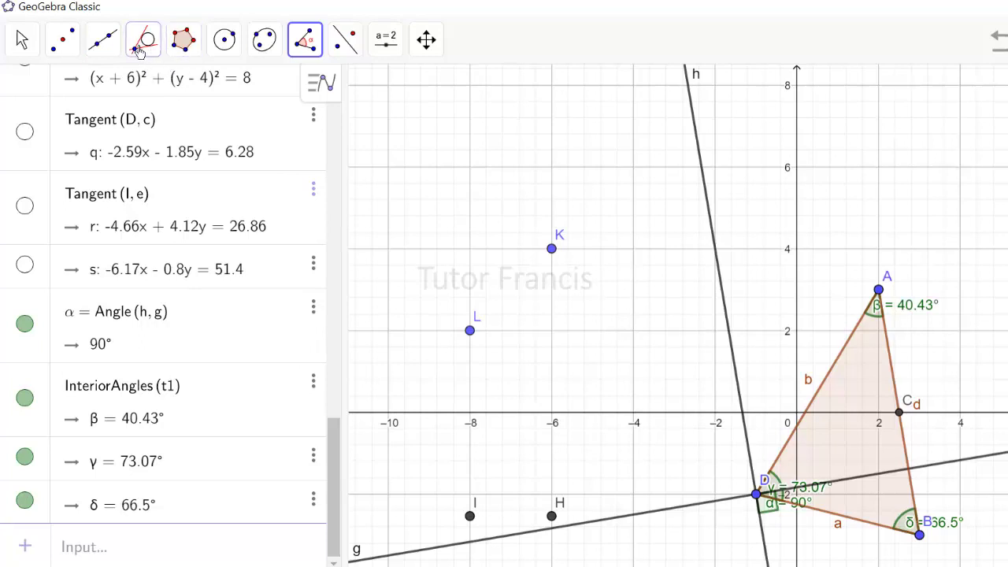
Draw segments connecting L, a new point at (-4, 2) and K to form a closed triangle.
click(89, 47)
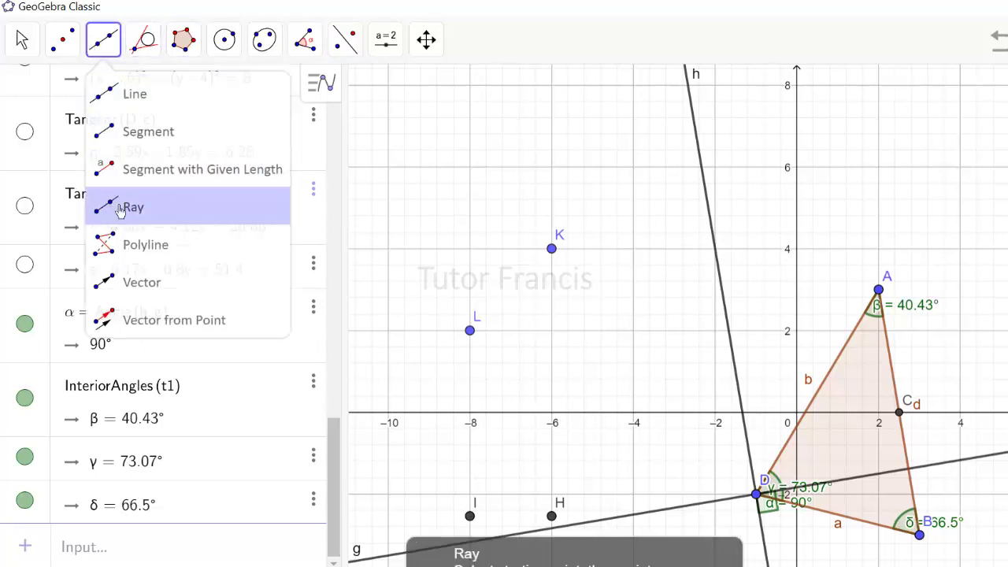
click(115, 130)
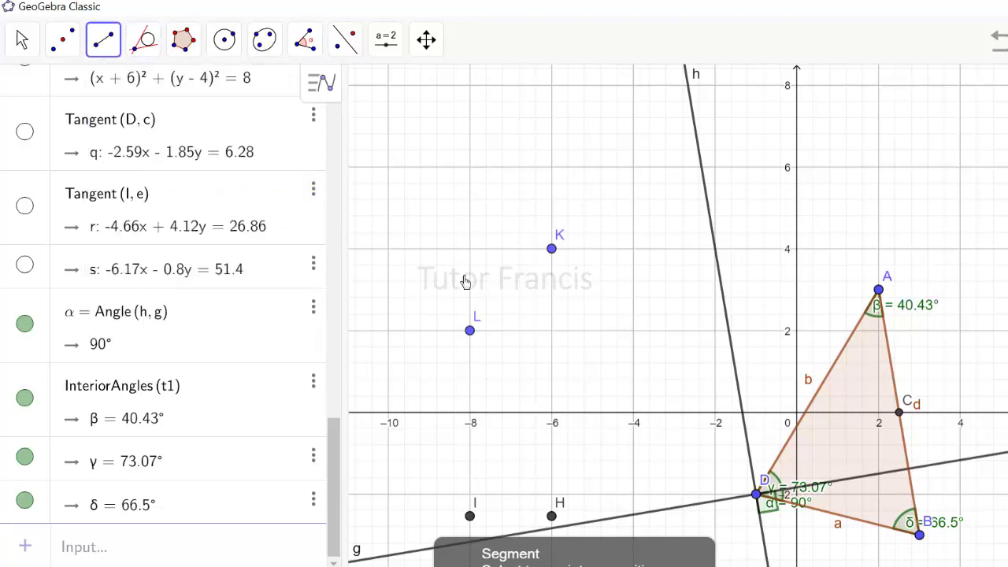
click(470, 332)
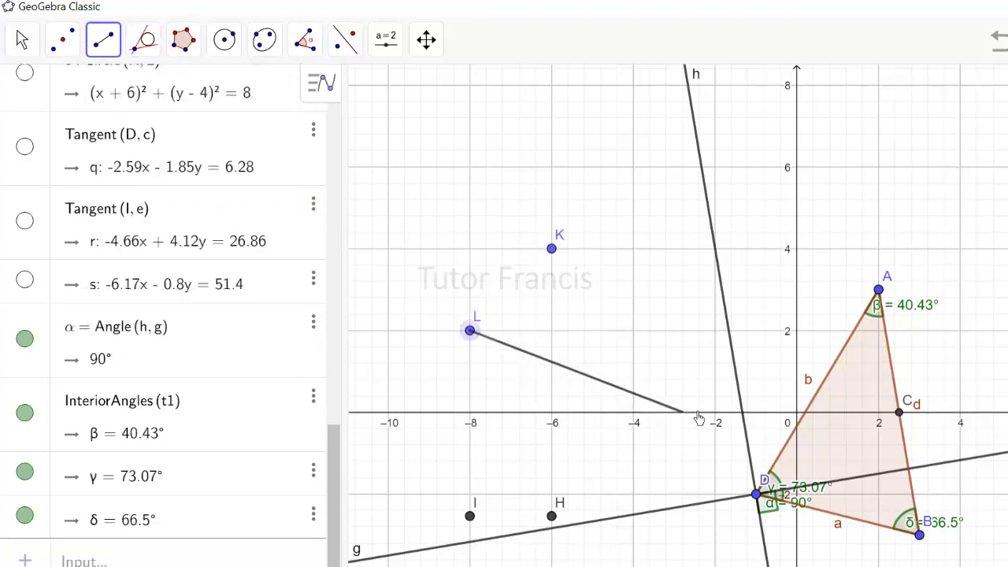
click(634, 330)
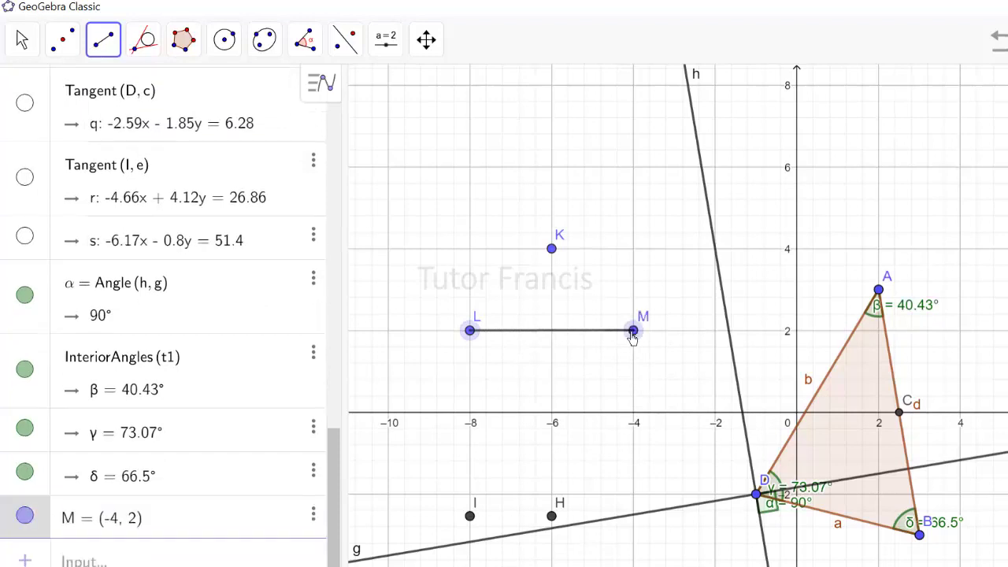
click(551, 249)
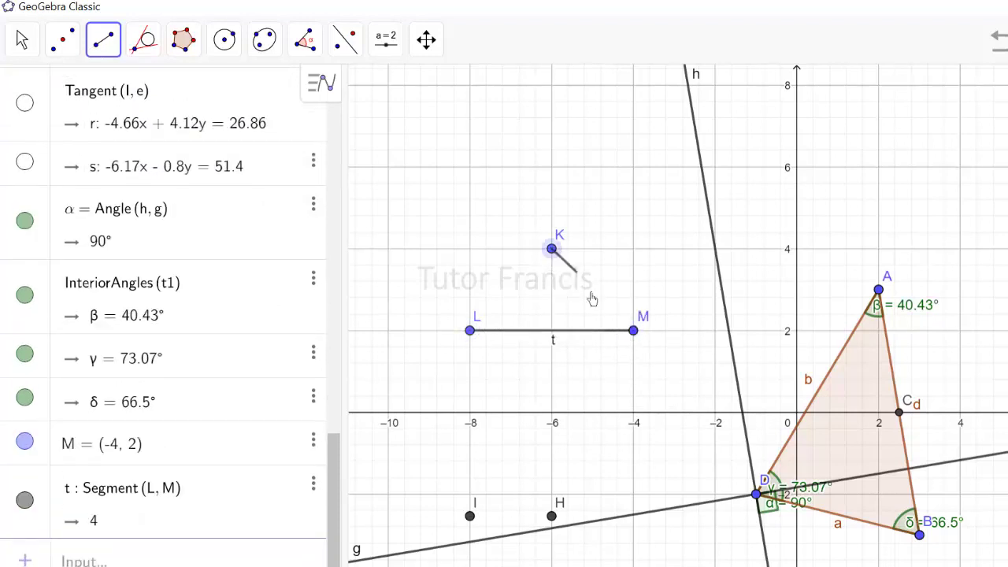
click(634, 331)
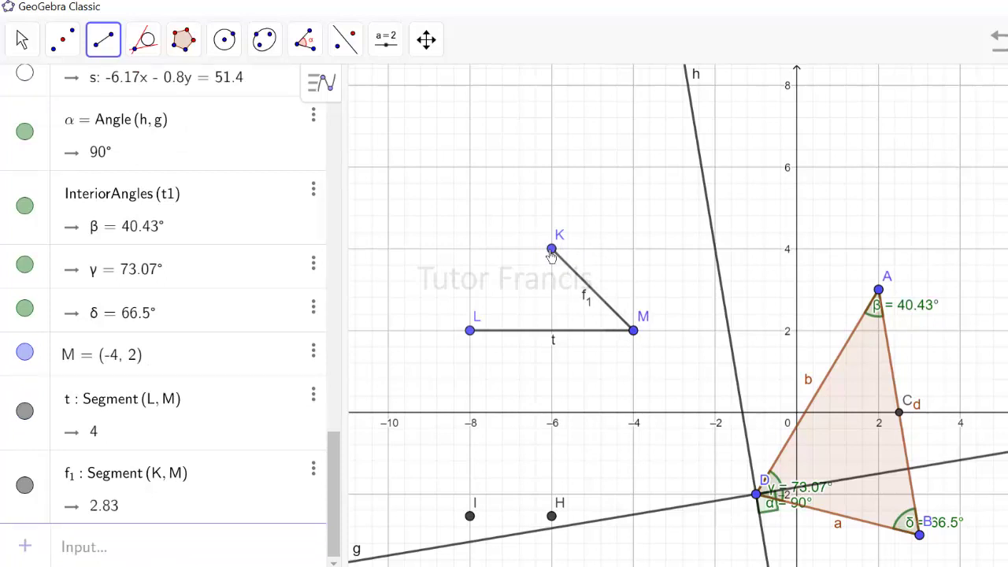
click(551, 251)
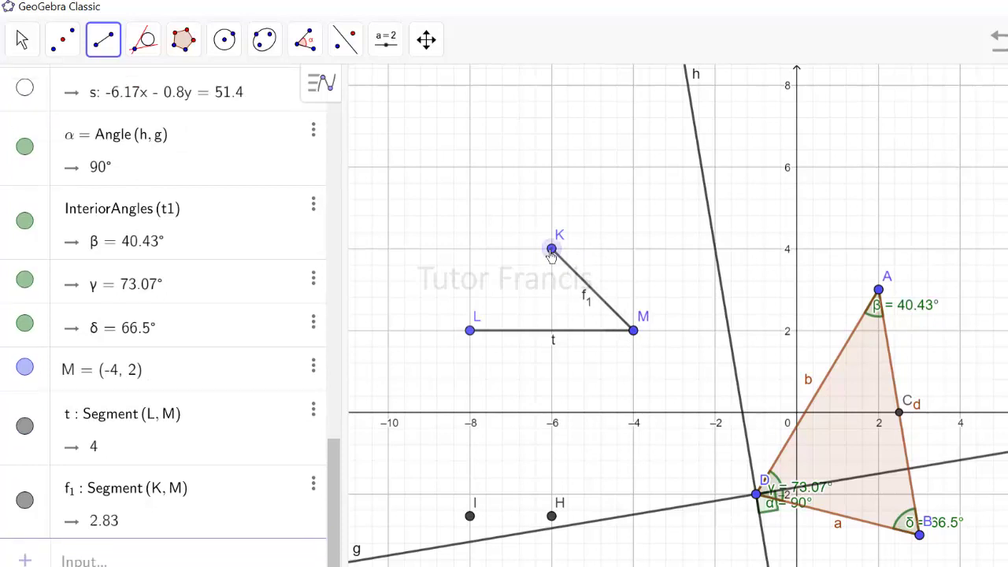
click(471, 332)
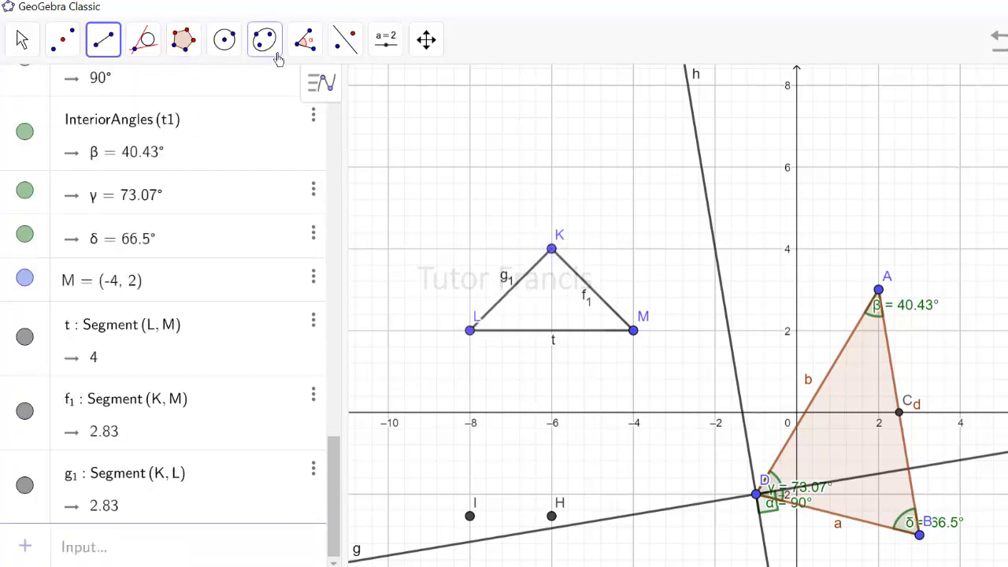
Mark the angle KML at vertex M of the segment triangle.
click(305, 49)
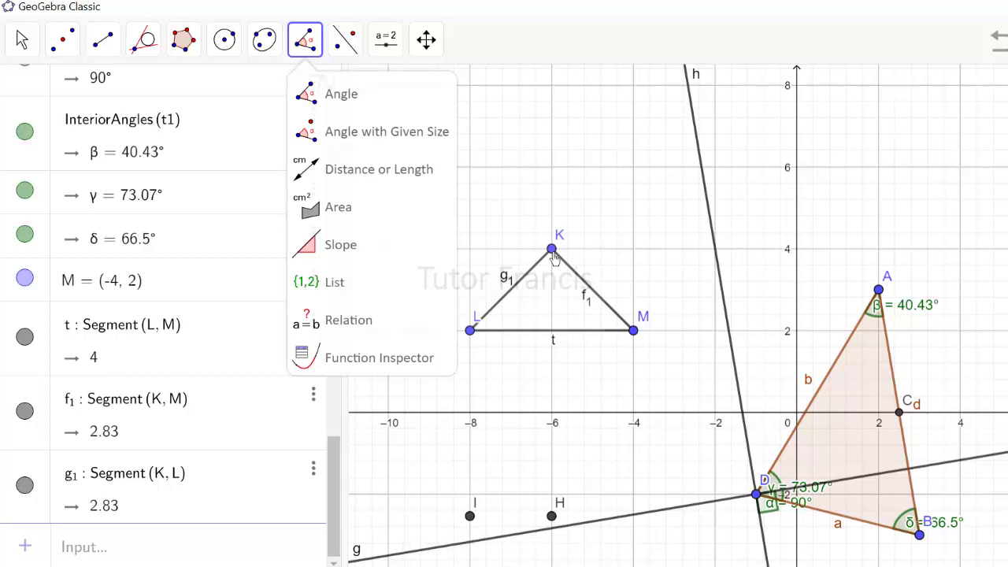
click(553, 251)
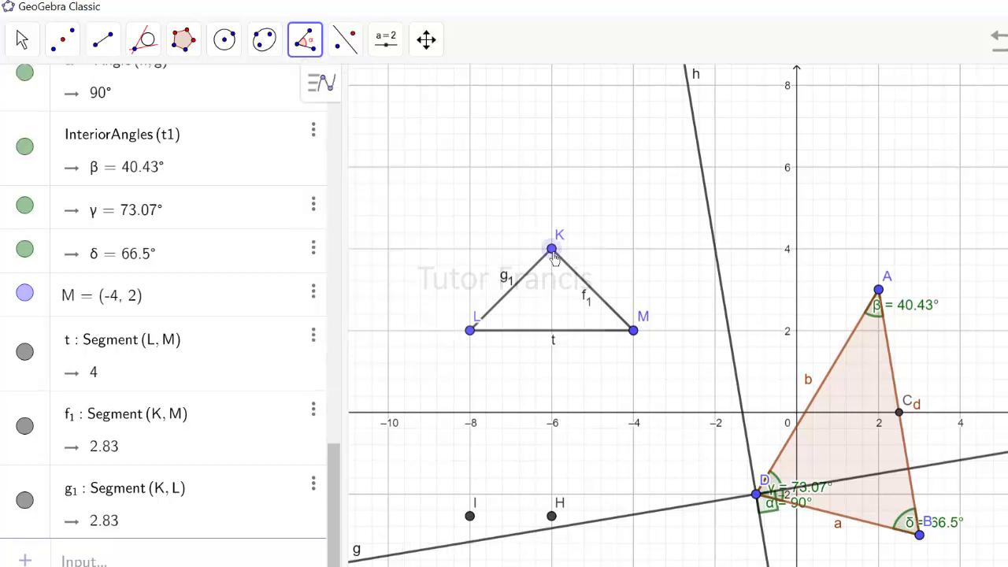
click(635, 332)
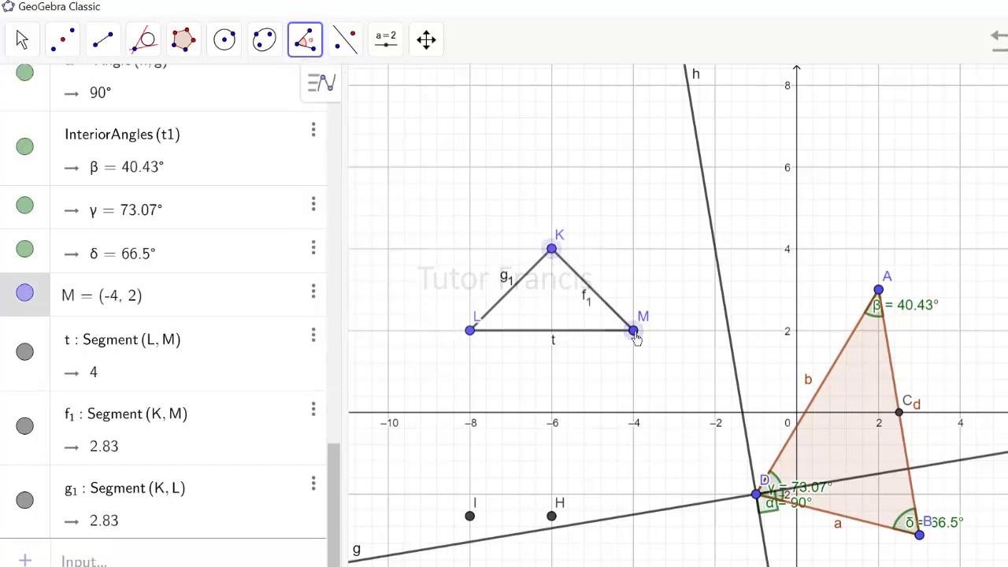
click(470, 332)
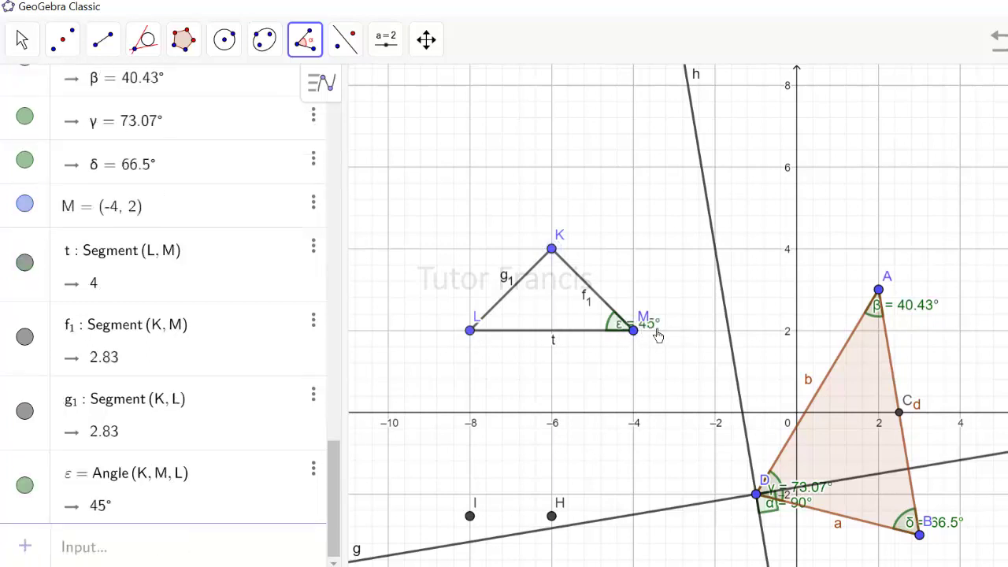
Move point L to (-10, 2) and point K to about (-8.3, 7.8) to reshape the segment triangle.
click(25, 42)
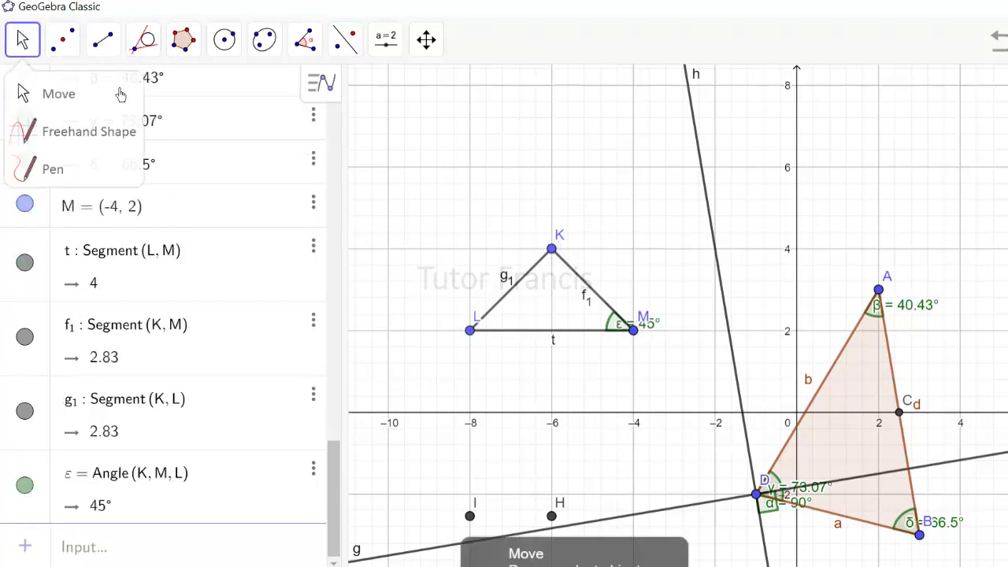
drag(472, 332, 387, 330)
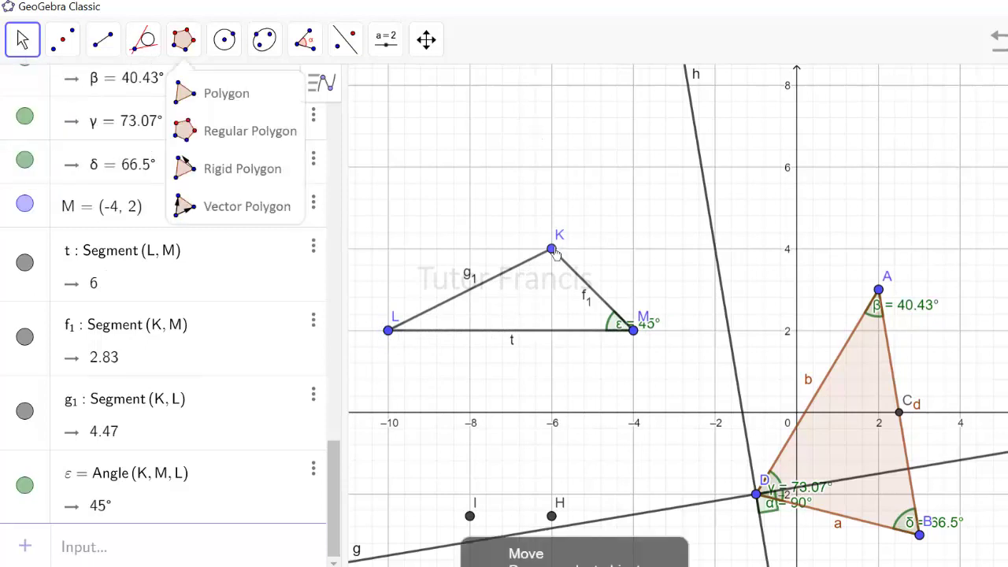
drag(554, 253, 460, 98)
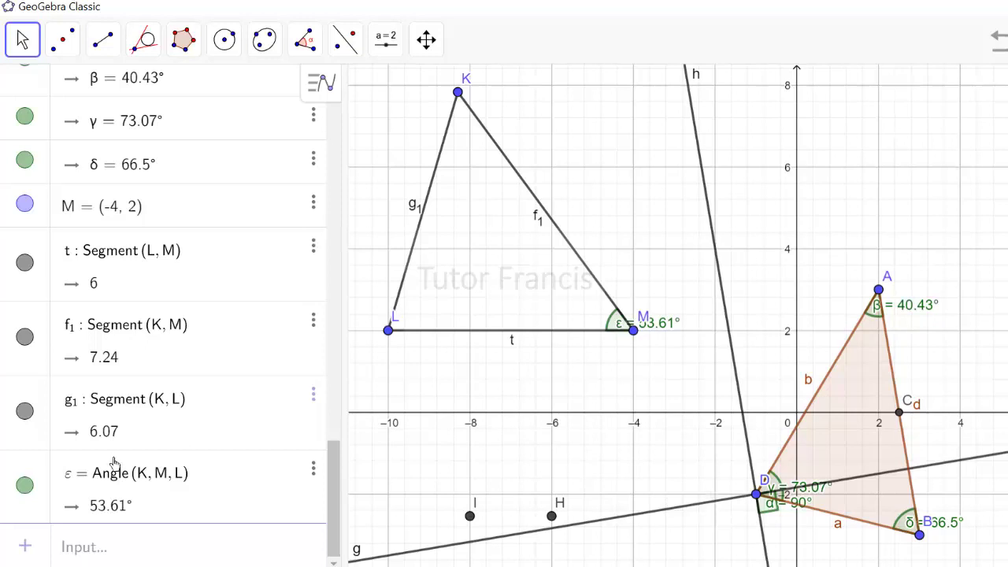
Hide segment g₁ between K and L and show it again.
click(24, 412)
click(24, 414)
Try red for triangle t1, then set its color to dark green (0, 100, 0) with a higher fill opacity.
right_click(854, 395)
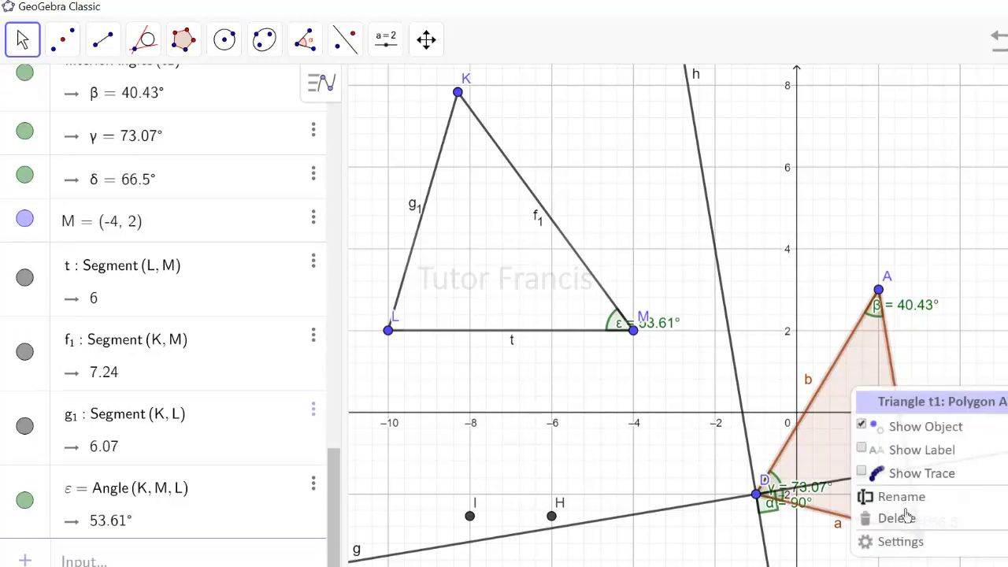
click(901, 542)
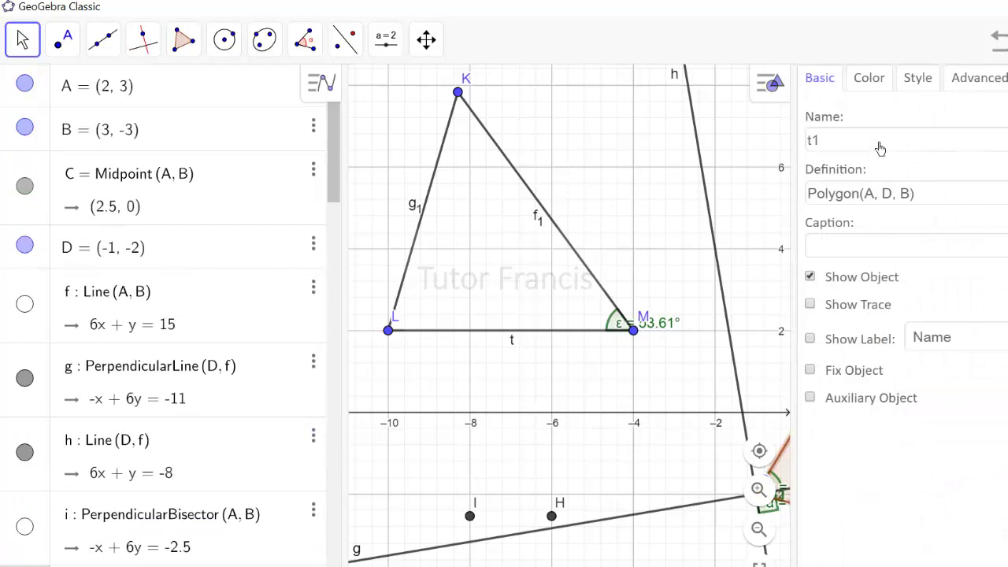
click(863, 78)
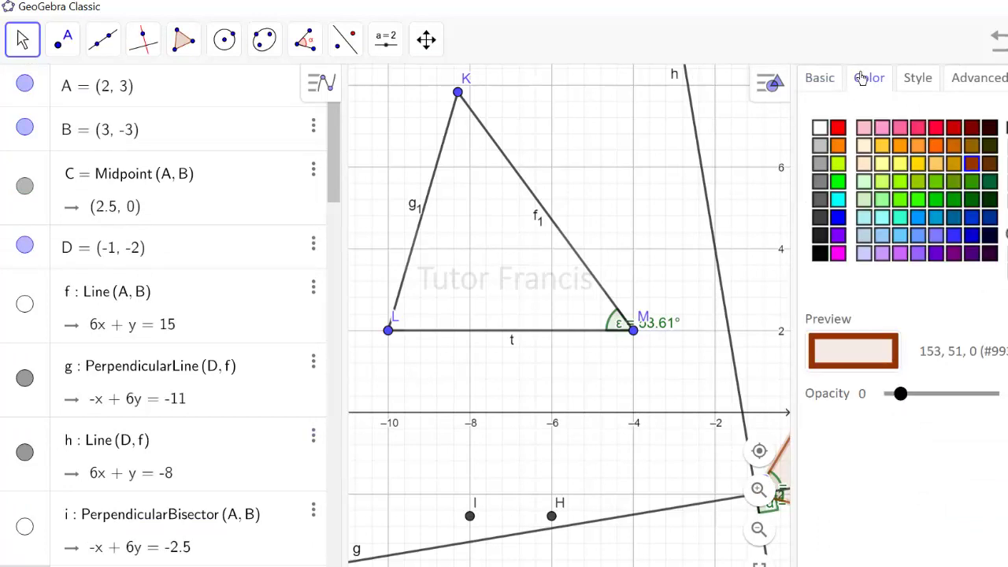
click(838, 131)
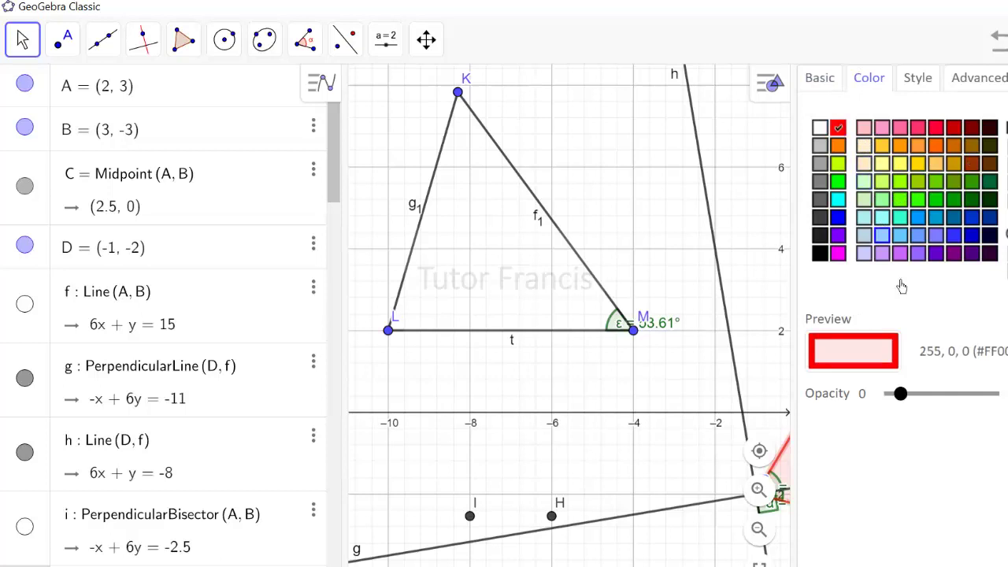
drag(900, 394, 933, 424)
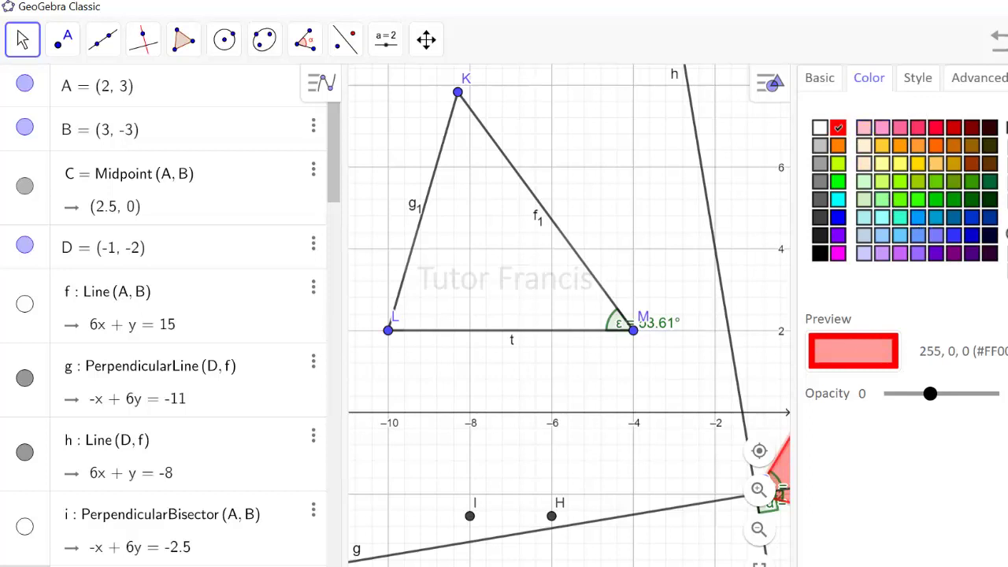
click(973, 203)
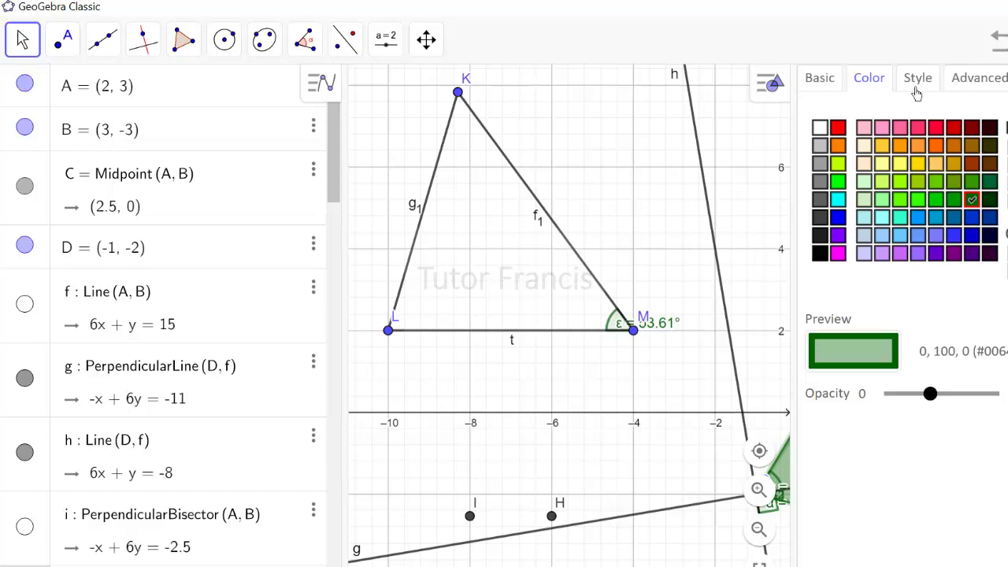
Show the name label on triangle t1 and narrow the settings area so the whole triangle is in view.
click(832, 82)
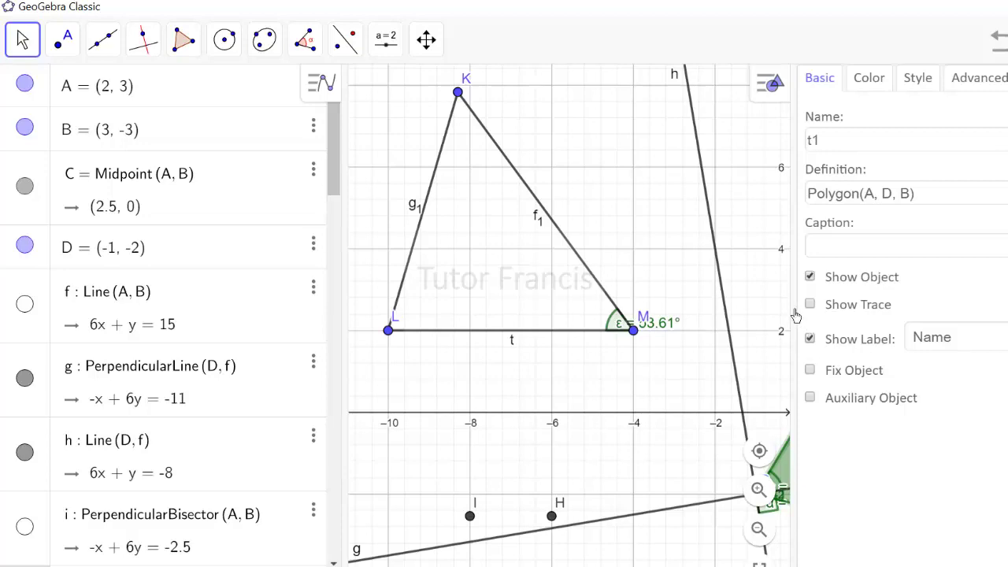
drag(796, 315, 1007, 337)
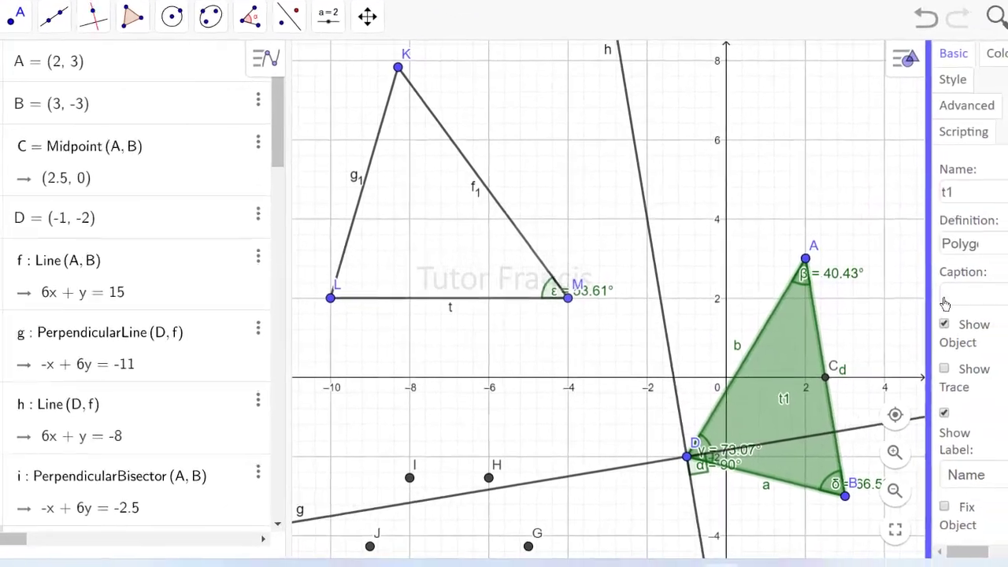
Widen the settings area and turn triangle t1's name label off and on again.
drag(945, 303, 893, 305)
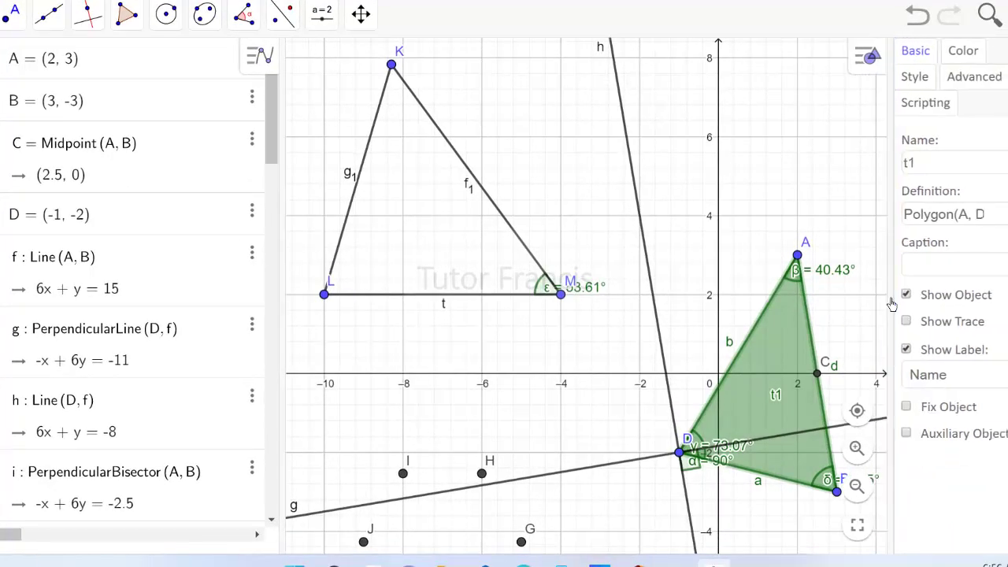
click(908, 353)
click(908, 353)
Try dark gray and pink on segment f₁ between K and M, then set its color to light orange.
click(475, 183)
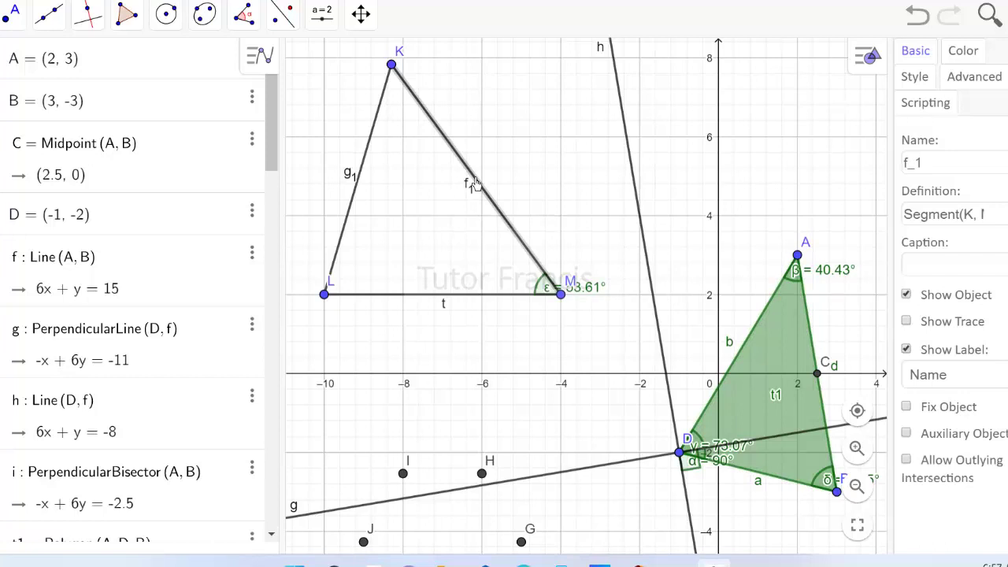
click(956, 53)
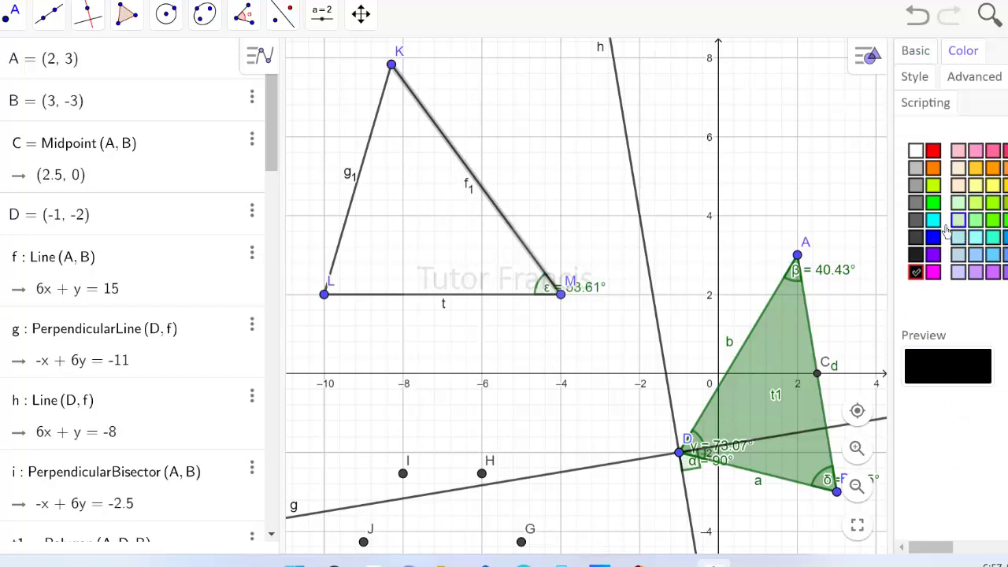
click(916, 237)
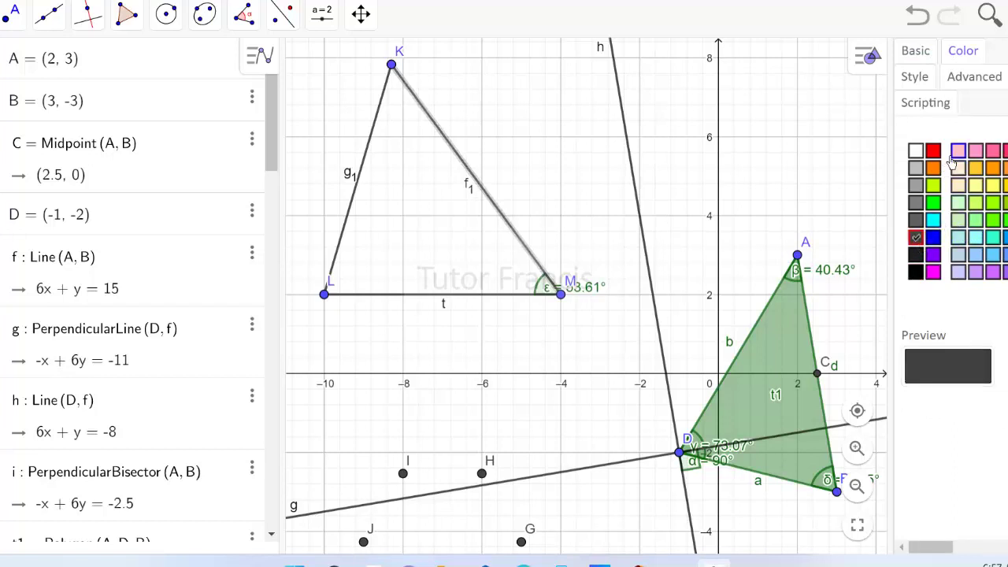
click(957, 151)
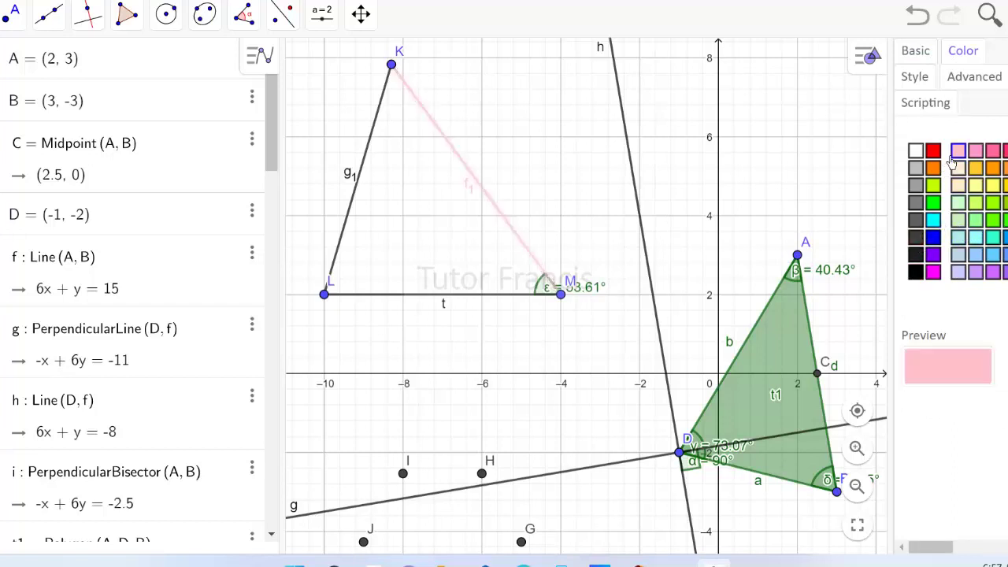
click(1004, 176)
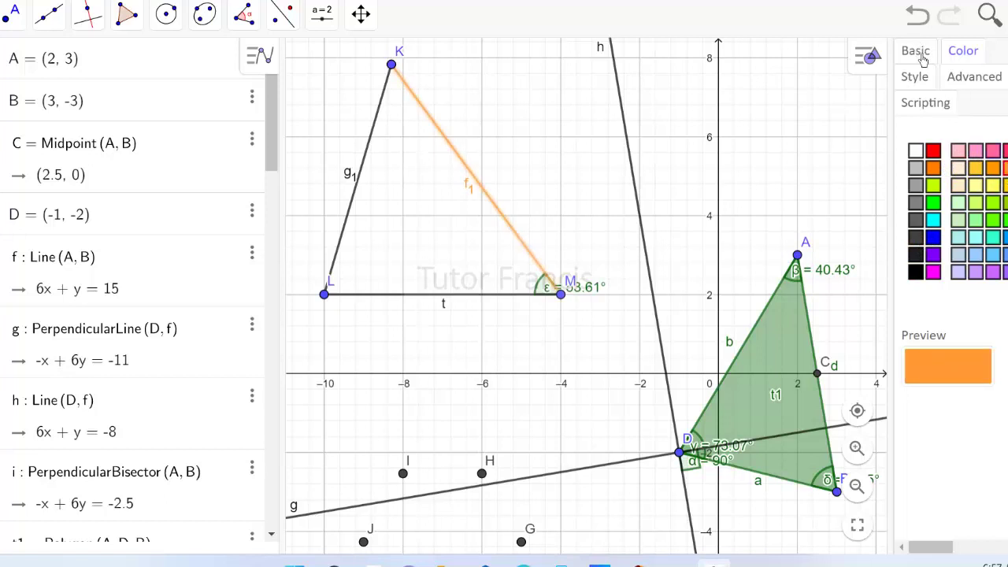
Give segment f₁ a dashed line style and a single-tick decoration.
click(920, 78)
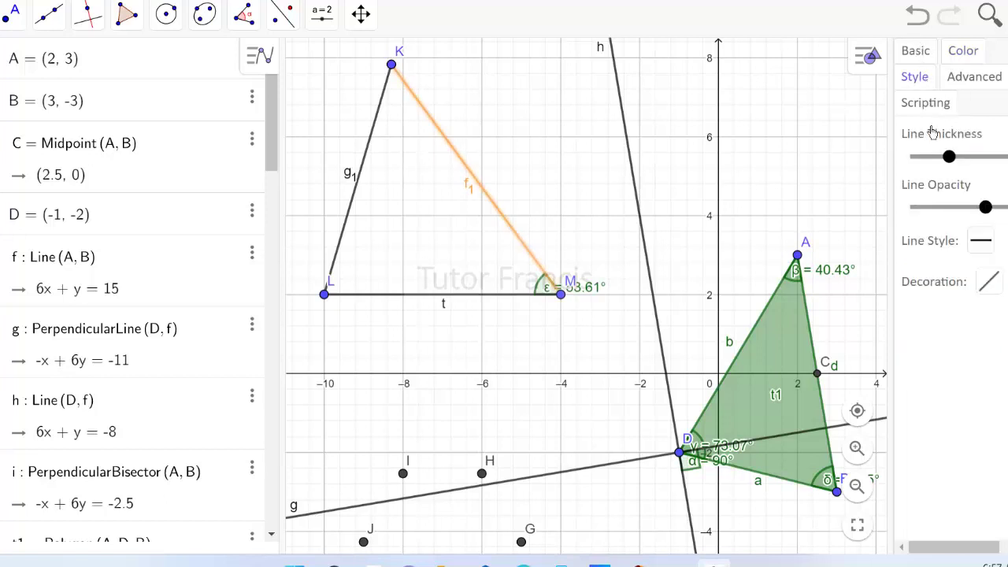
click(976, 249)
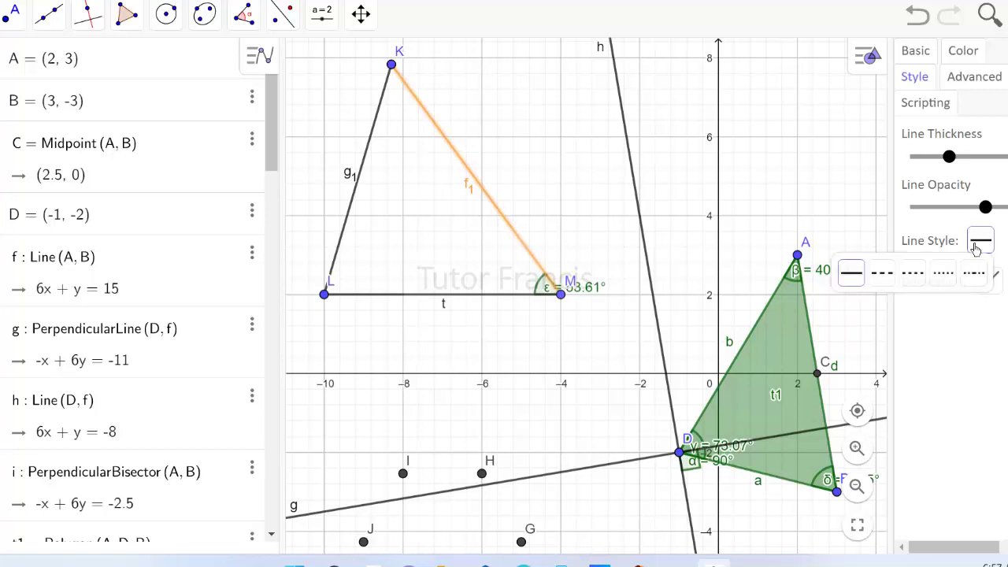
click(882, 273)
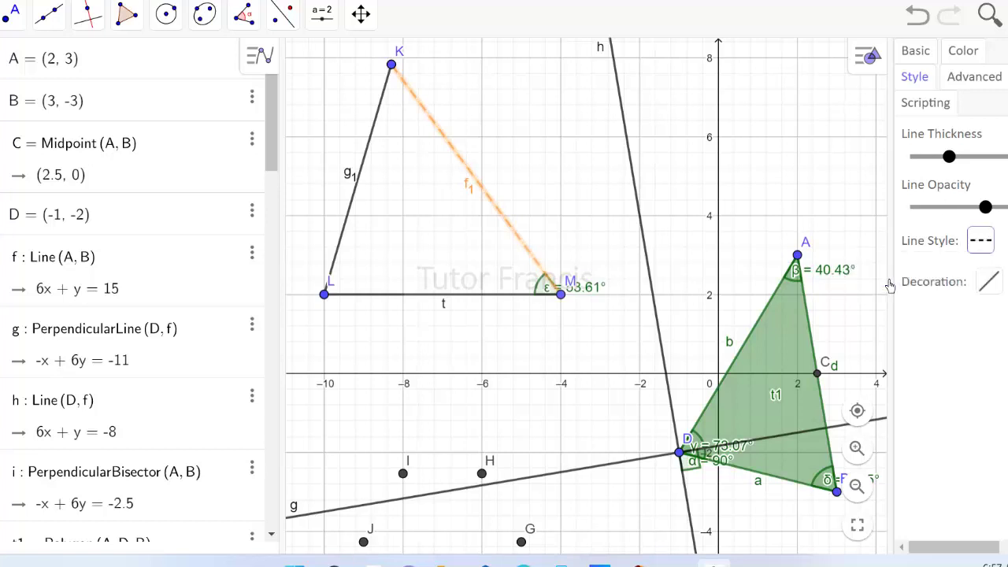
click(988, 284)
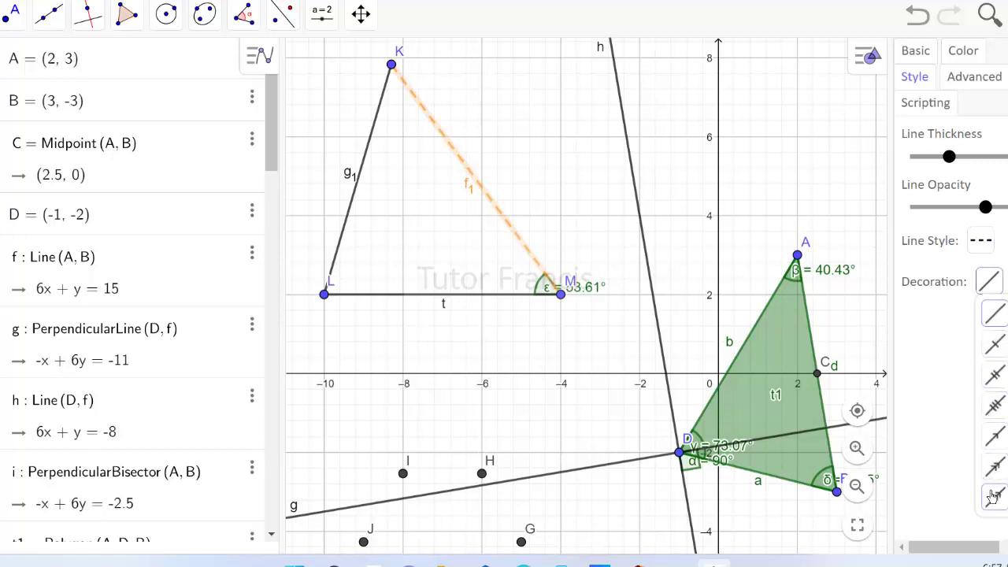
click(993, 356)
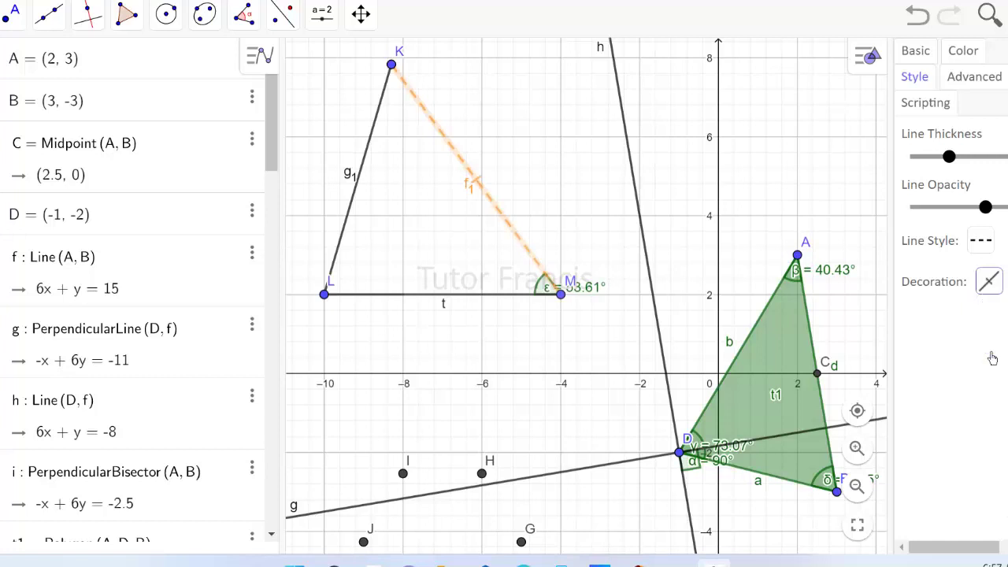
Add a matching single-tick decoration to segment t between L and M.
click(387, 300)
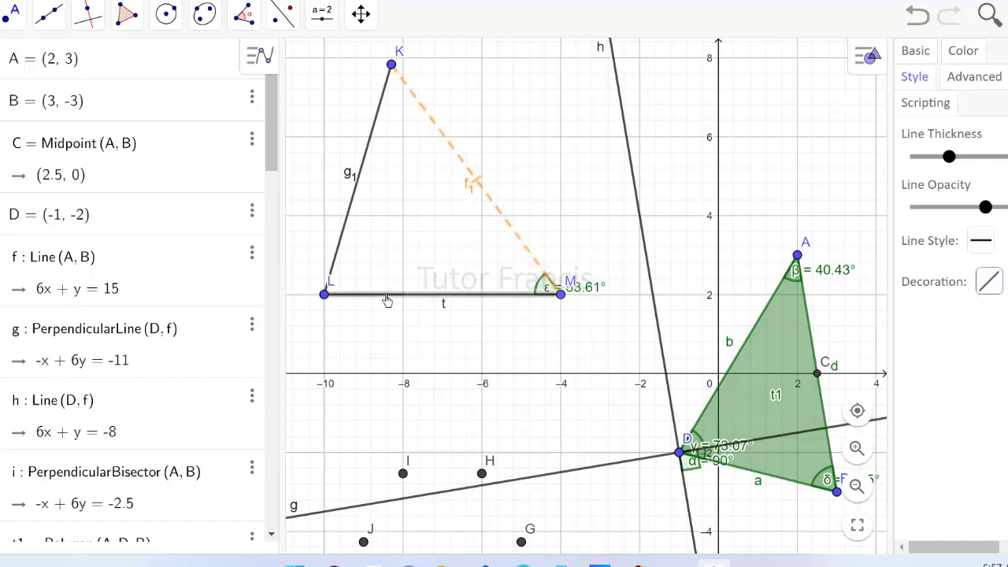
click(986, 286)
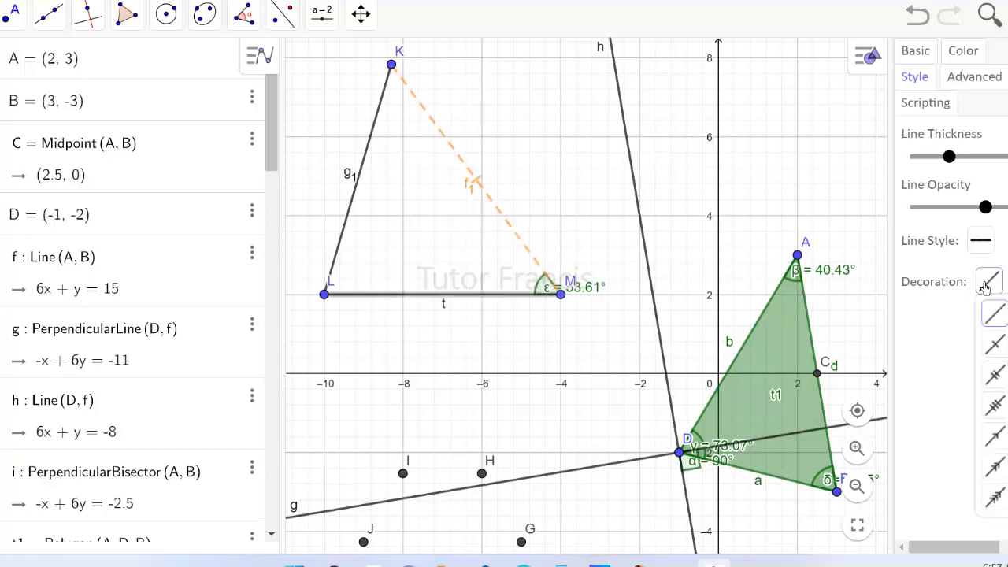
click(991, 350)
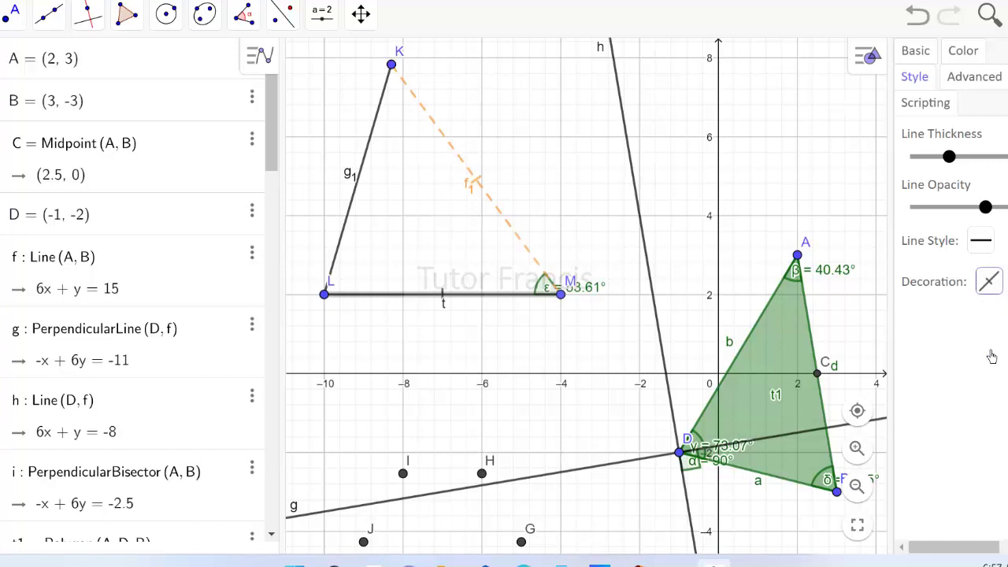
Draw two segments below LM, from about (-9.96, 0.8) to (-4.12, 0.8) and from about (-10.05, -0.74) to (-4.03, -0.78).
click(49, 14)
click(63, 105)
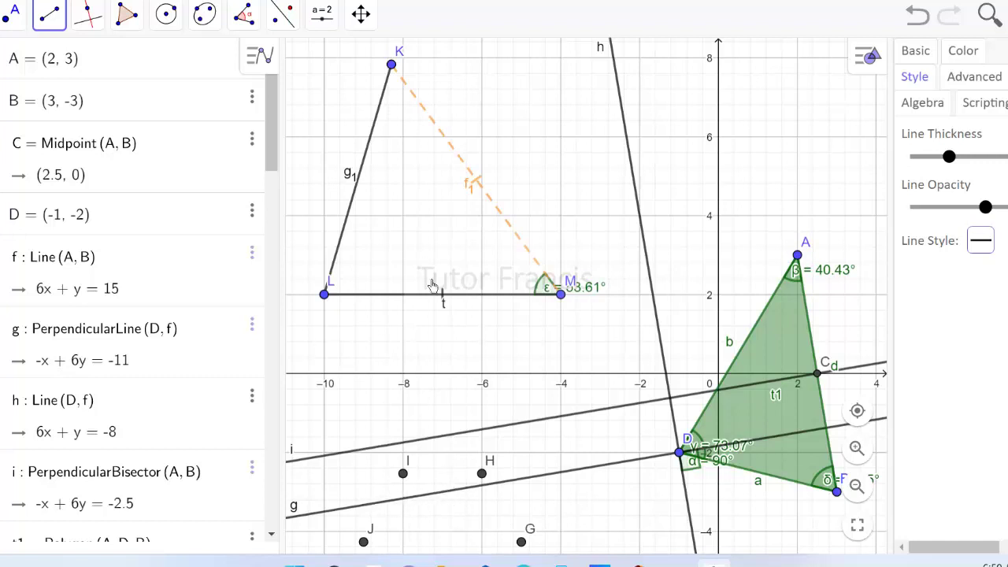
click(325, 341)
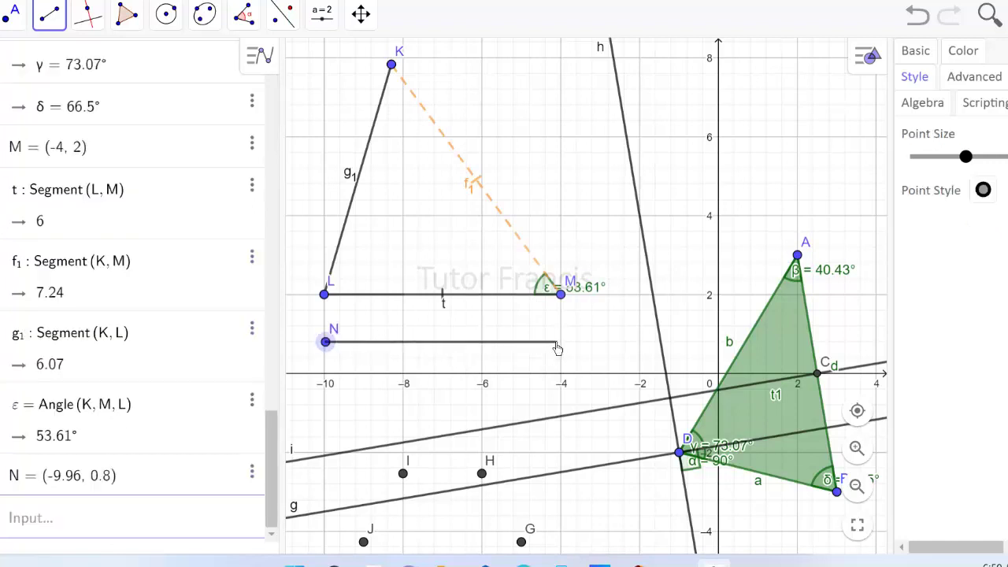
click(557, 343)
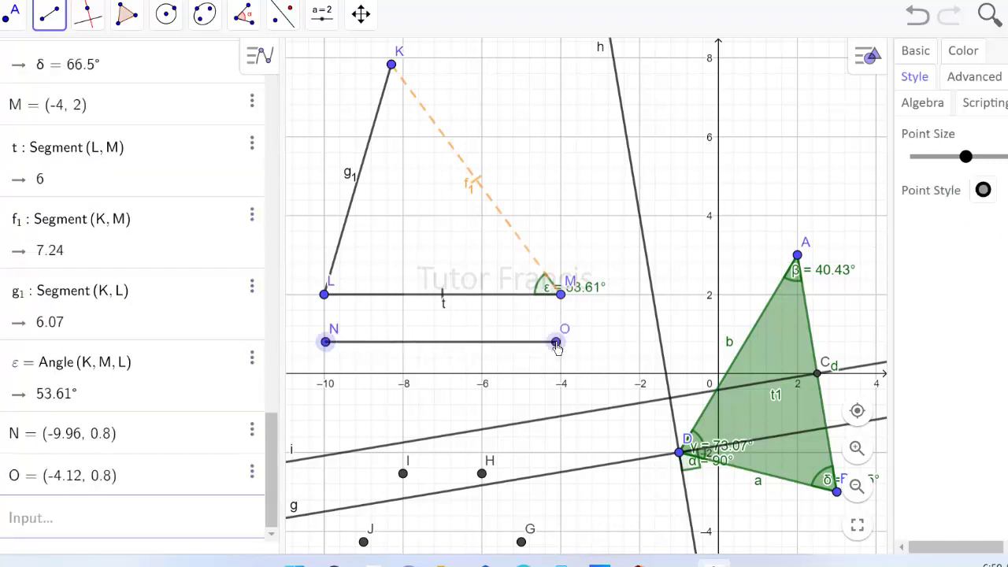
click(322, 404)
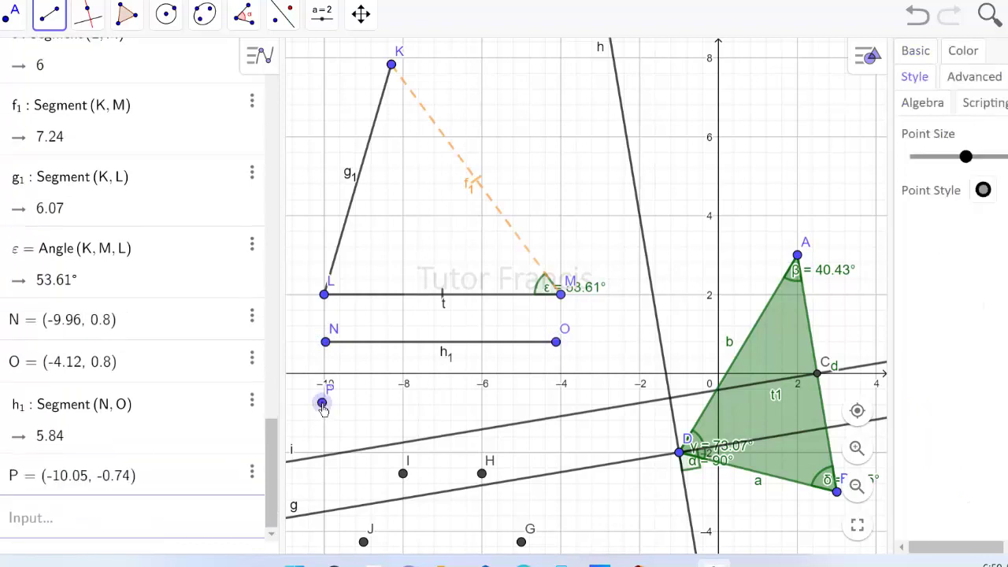
click(560, 405)
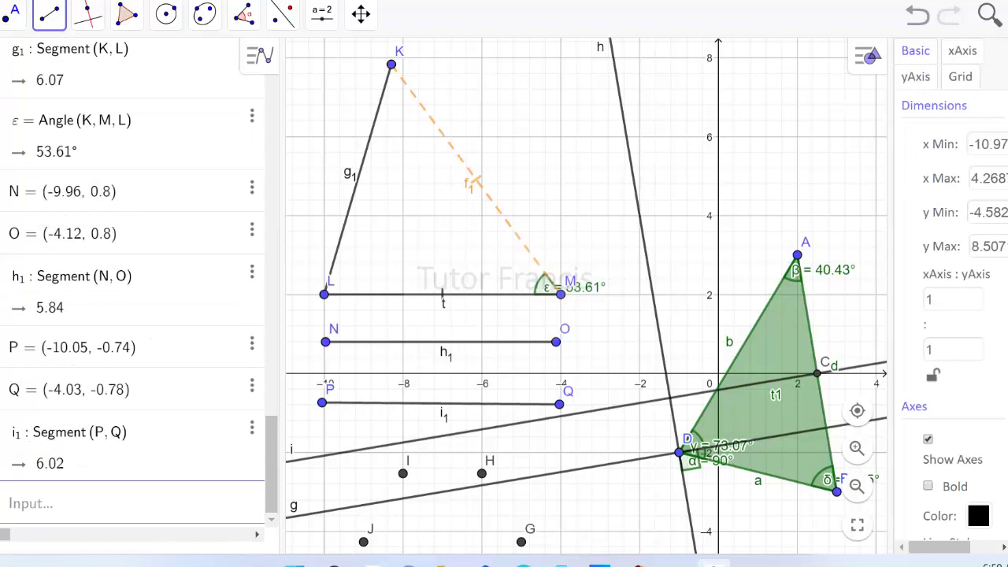
key(Escape)
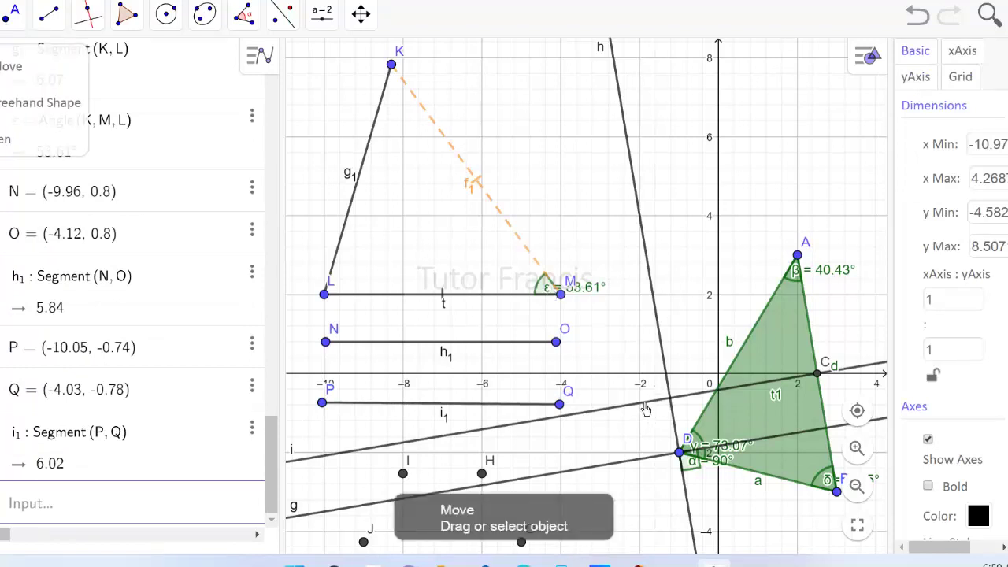
Delete lines i, h and g from the graph.
click(644, 405)
key(Delete)
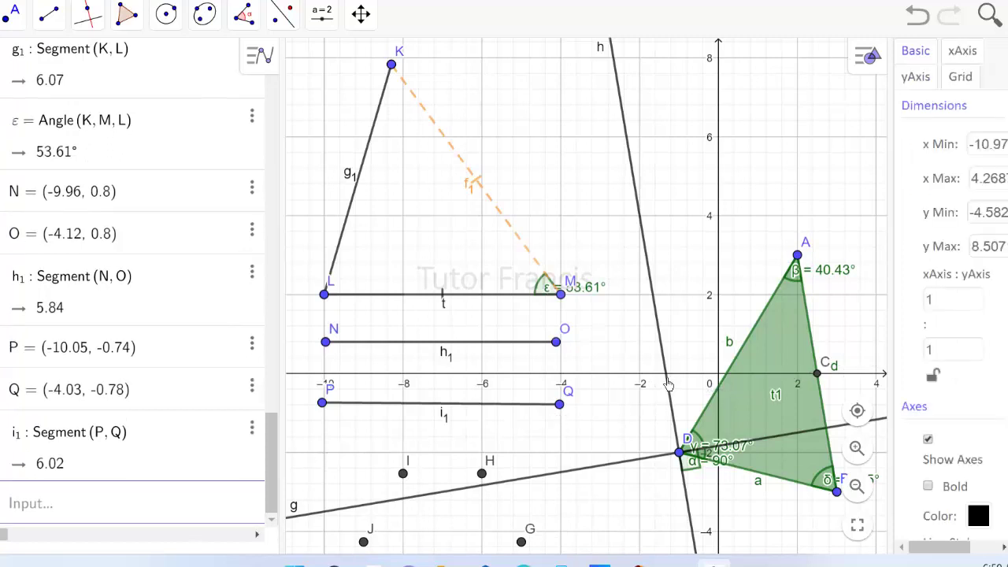
click(667, 384)
key(Delete)
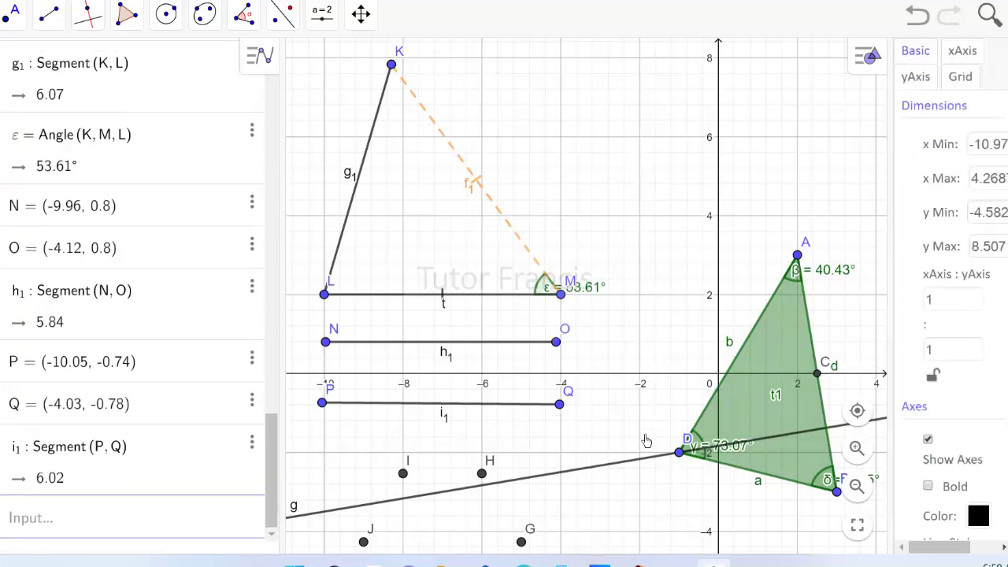
click(638, 468)
key(Delete)
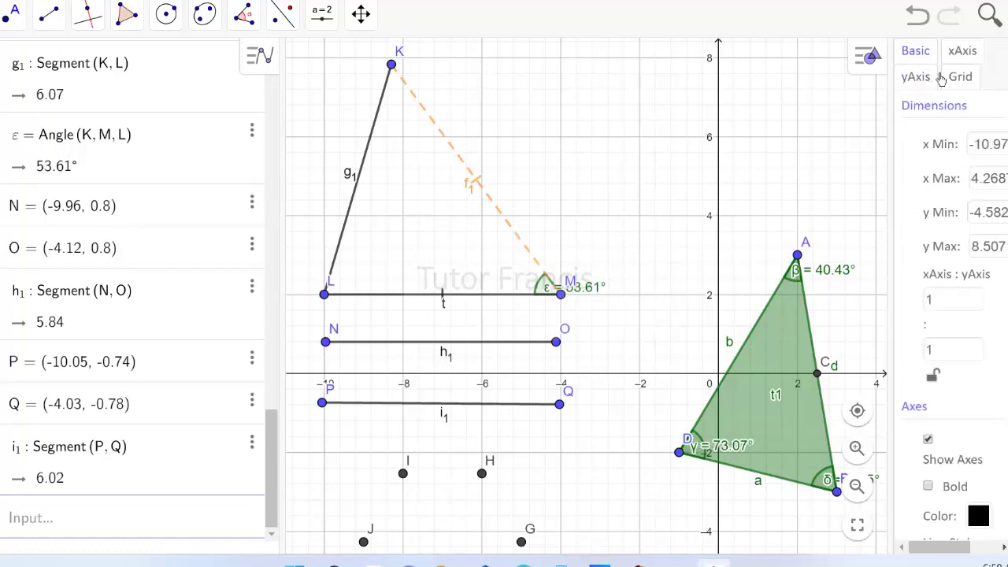
Add a single-arrow decoration to segments i₁ and h₁ to mark them as parallel.
click(432, 405)
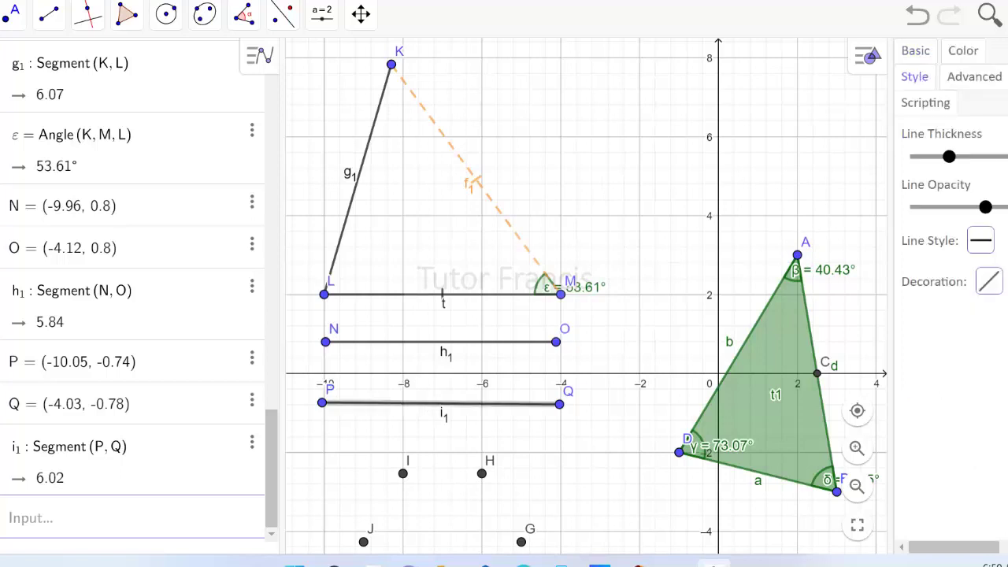
click(989, 282)
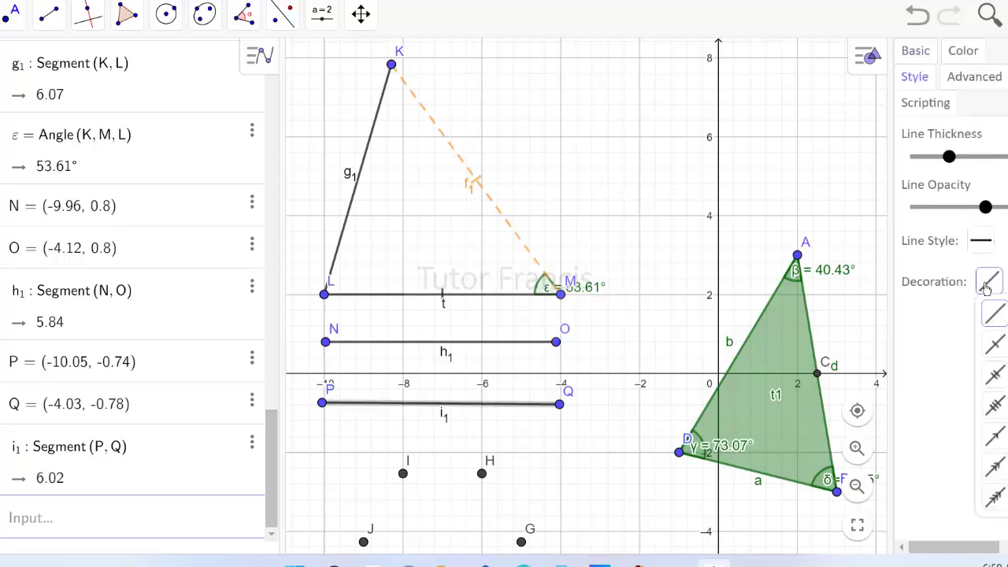
click(993, 438)
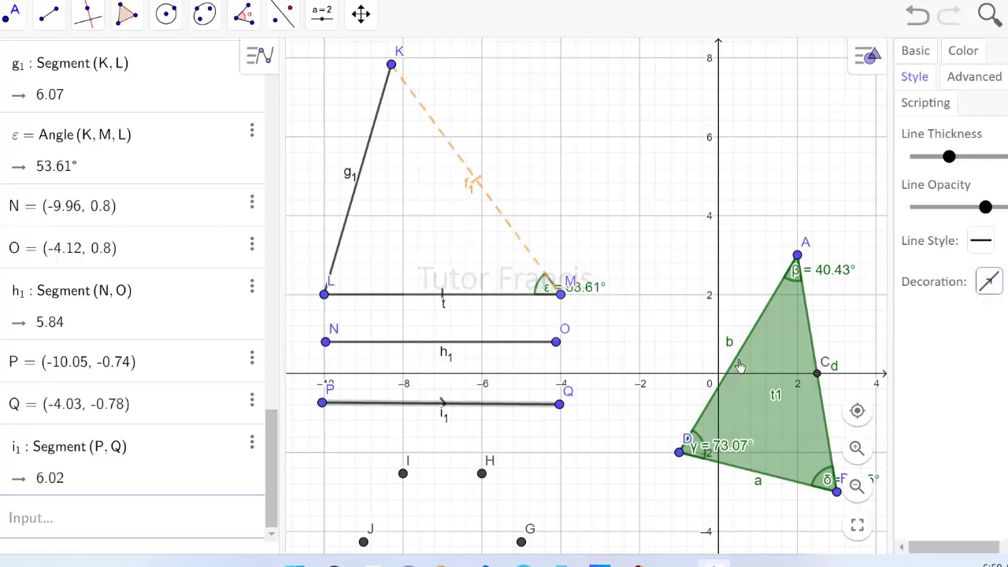
click(497, 347)
click(989, 282)
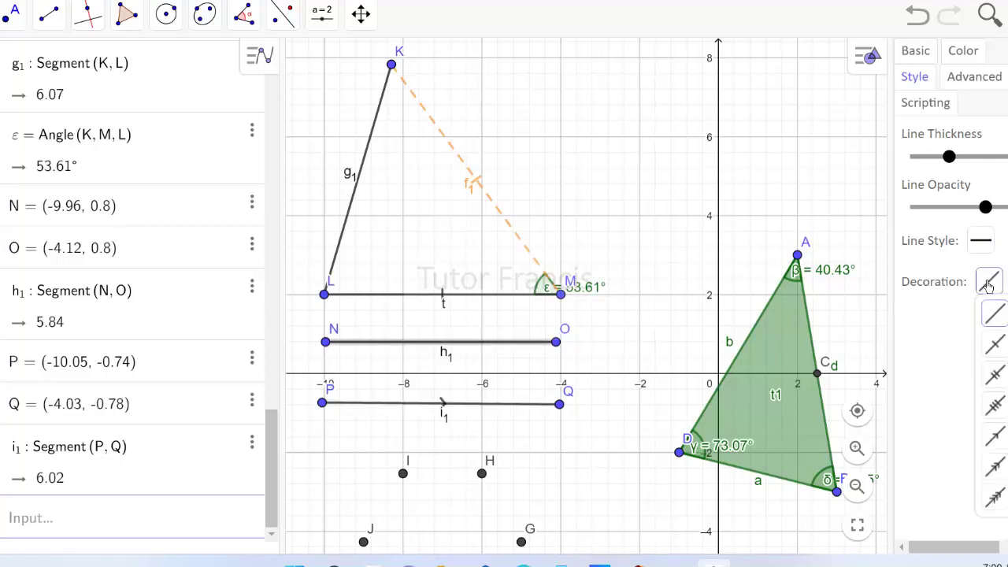
click(994, 436)
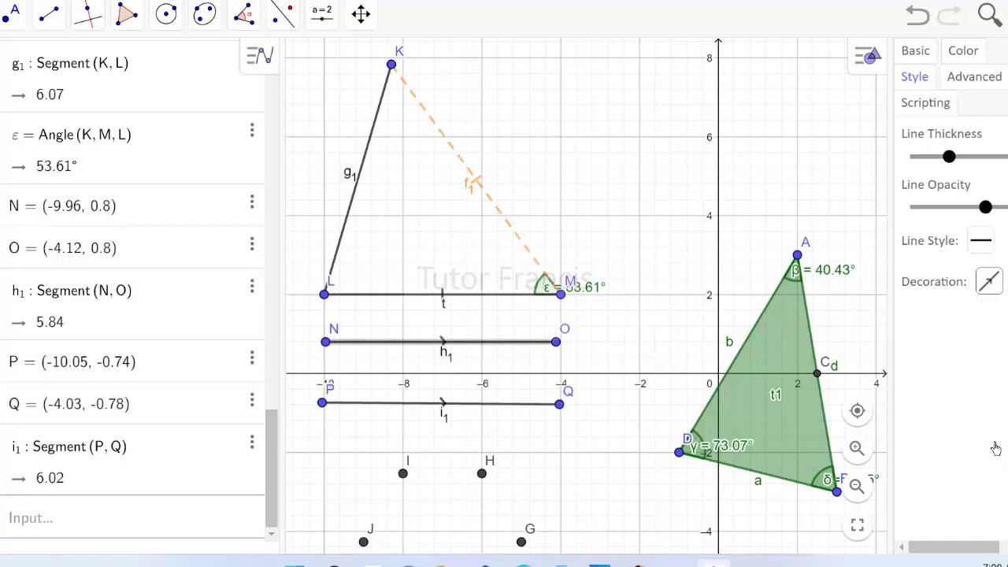
click(650, 397)
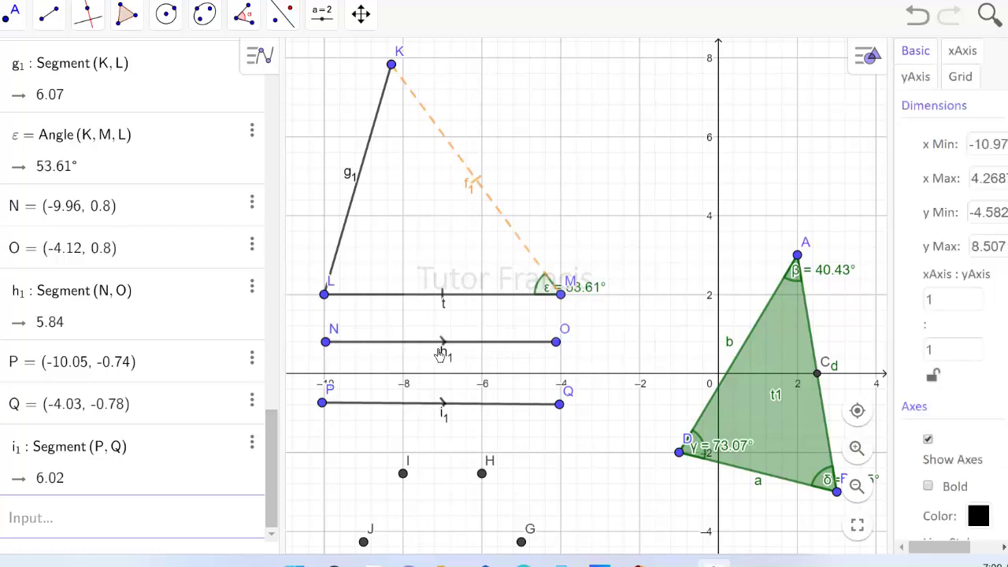
Hide the name labels of segments h₁ and i₁.
drag(434, 360, 404, 354)
right_click(404, 352)
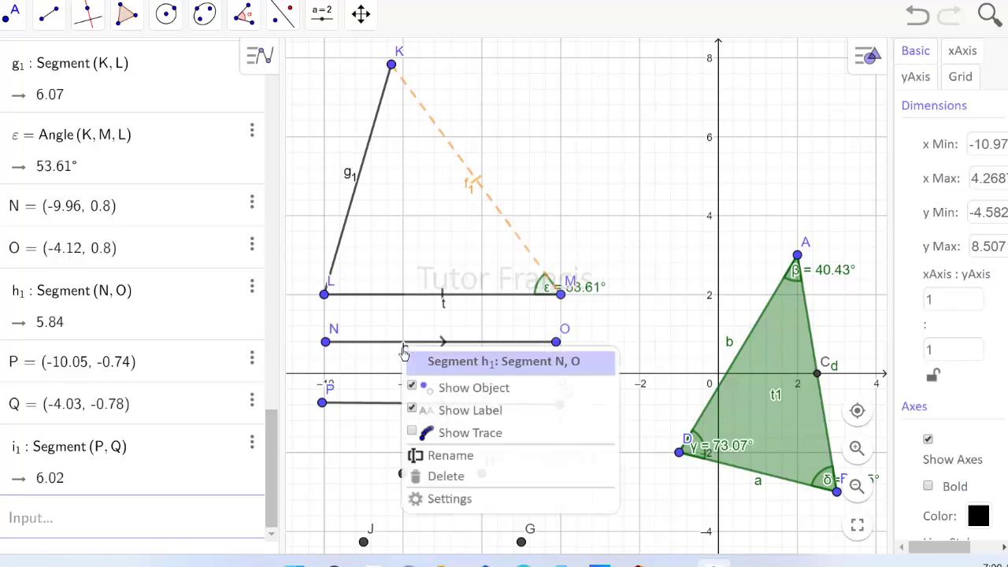
click(415, 411)
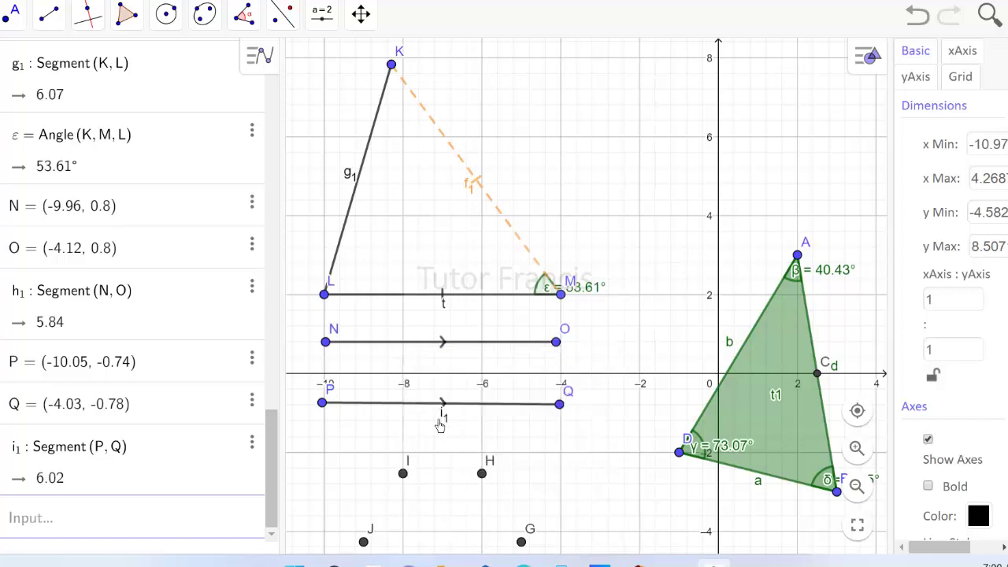
right_click(443, 420)
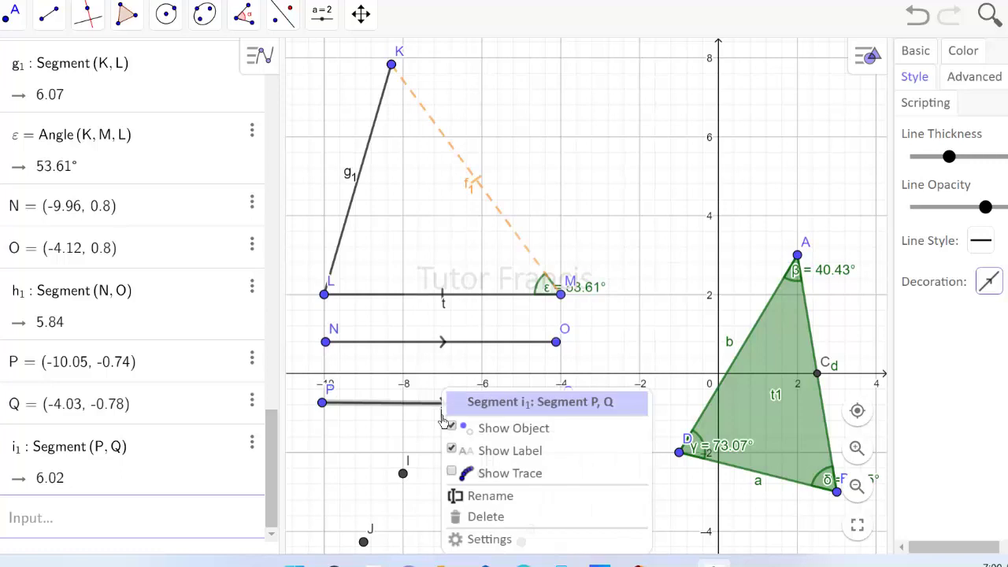
click(471, 455)
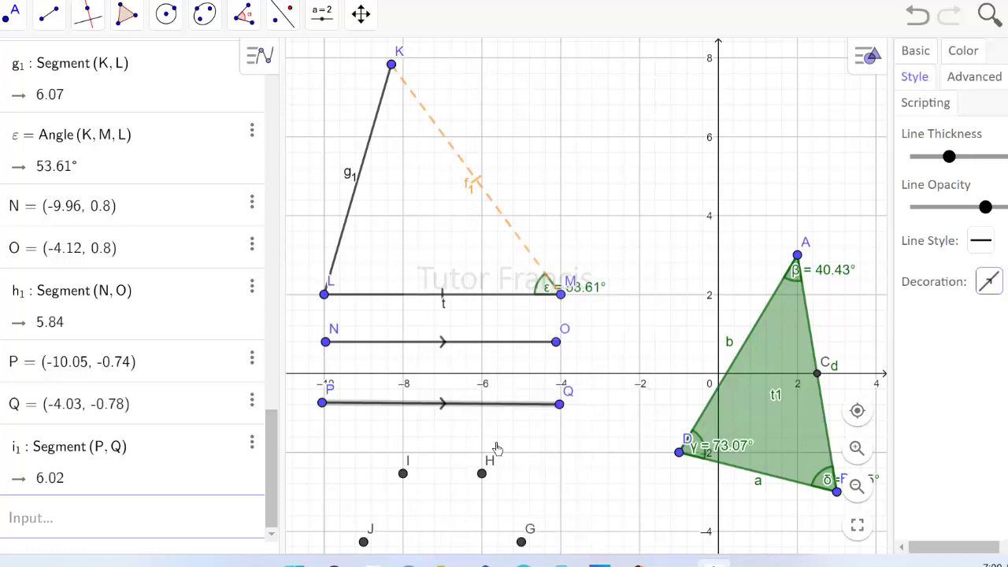
Hide the name label of point P, the left endpoint of the lower arrow-marked segment.
click(559, 405)
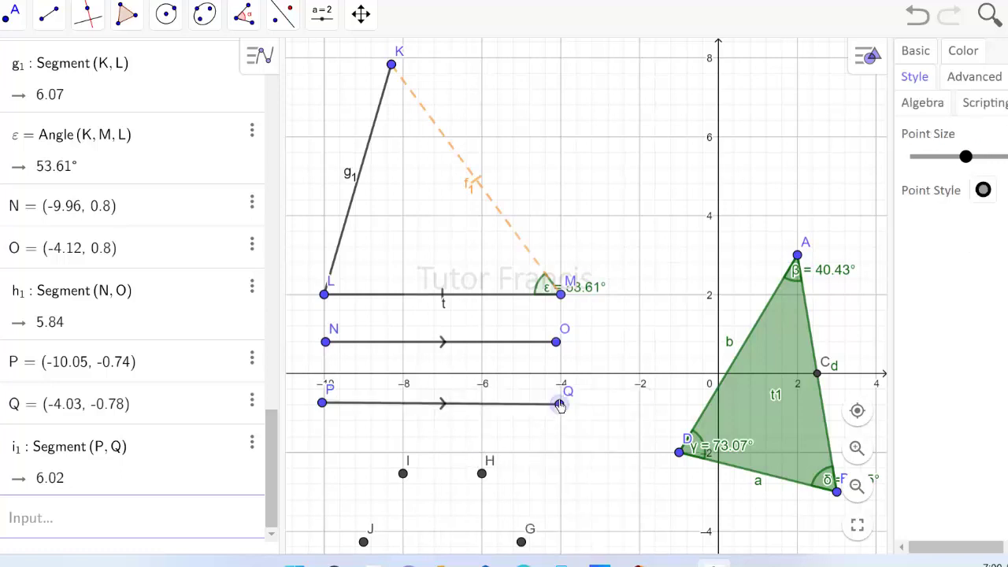
ctrl+click(322, 409)
right_click(323, 408)
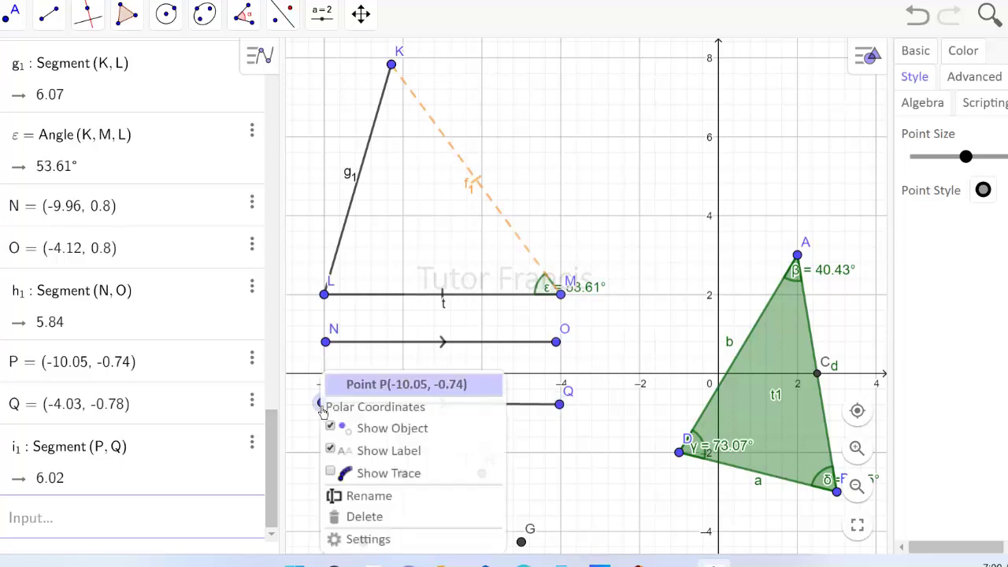
click(358, 457)
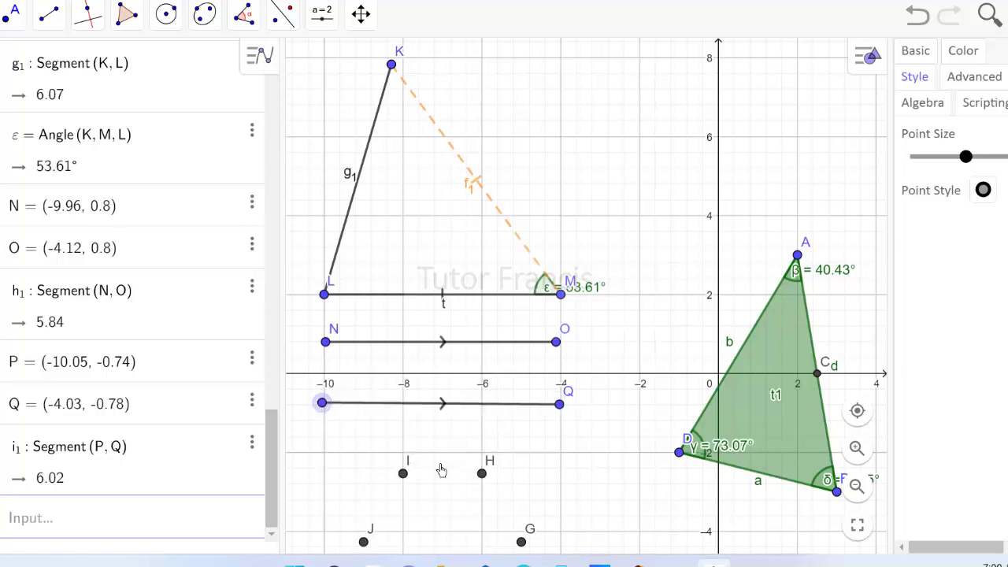
click(581, 427)
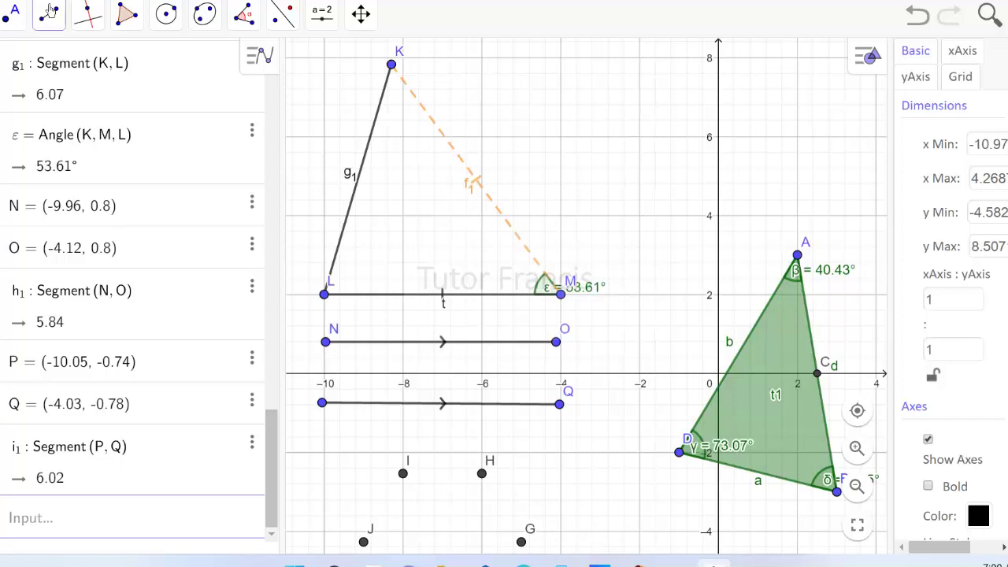
Create a segment with a given length of 5 starting from a new point at (-4, 4).
click(51, 22)
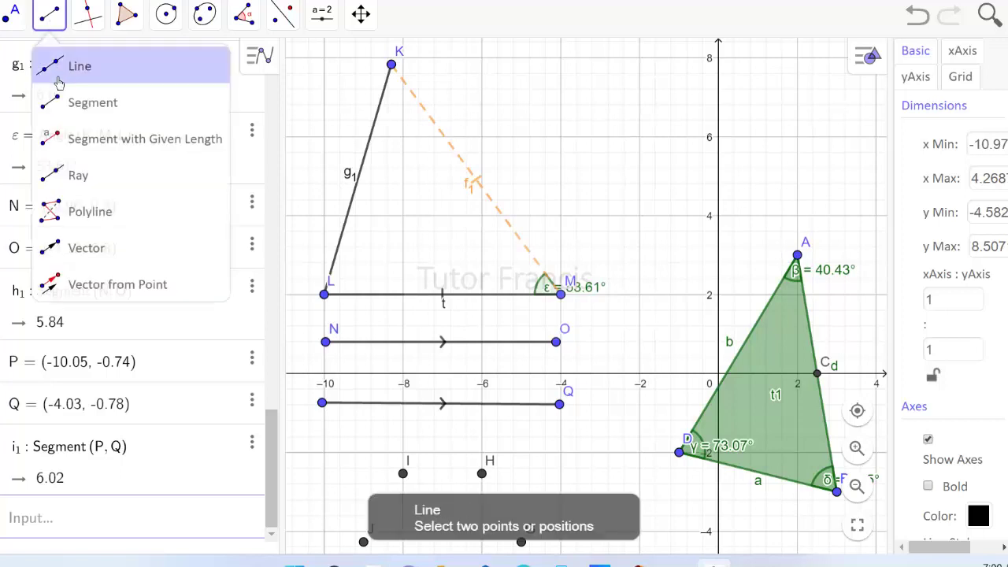
click(69, 139)
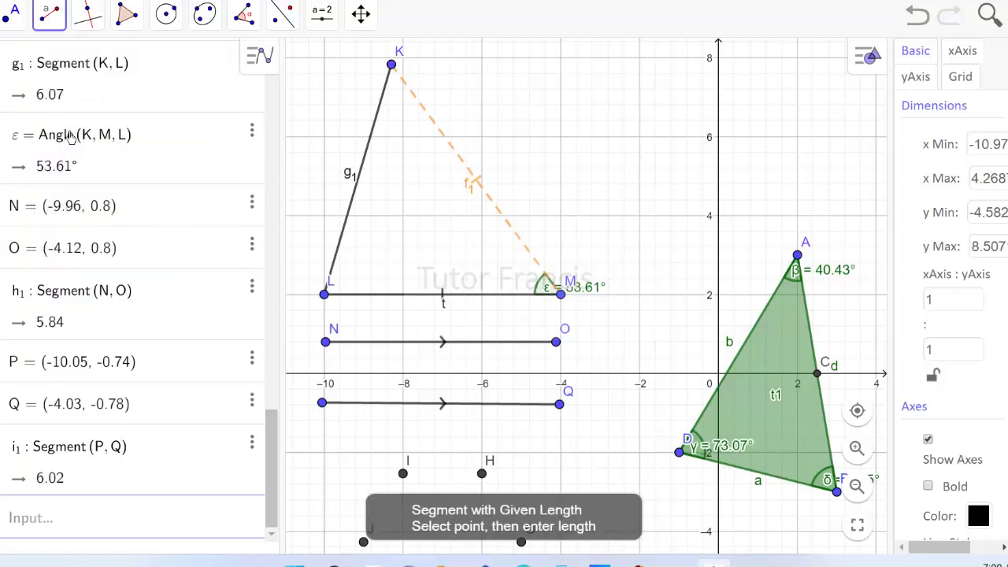
click(560, 221)
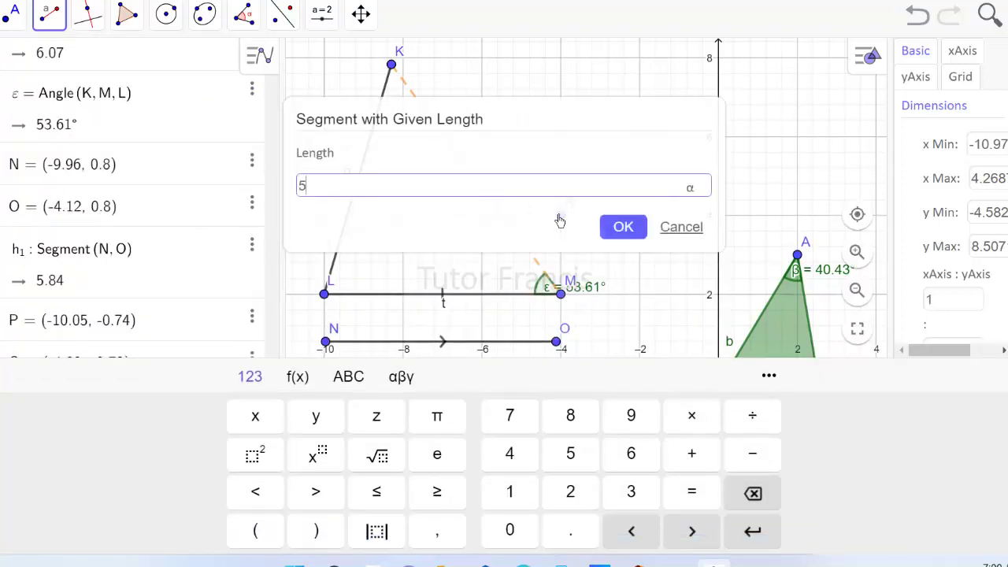
click(631, 240)
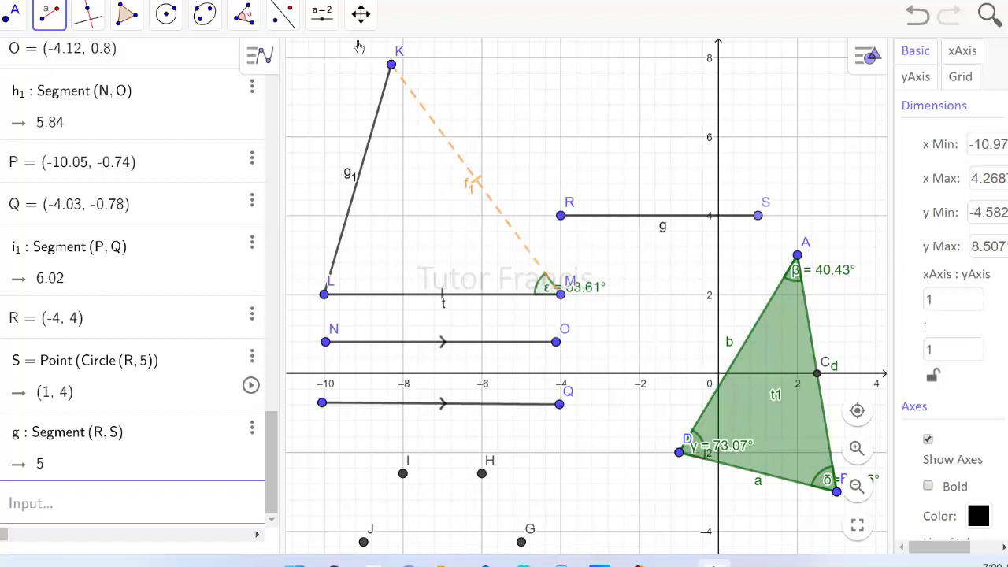
Reflect the green triangle t1 about segment g₁ with Reflect about Line.
click(286, 26)
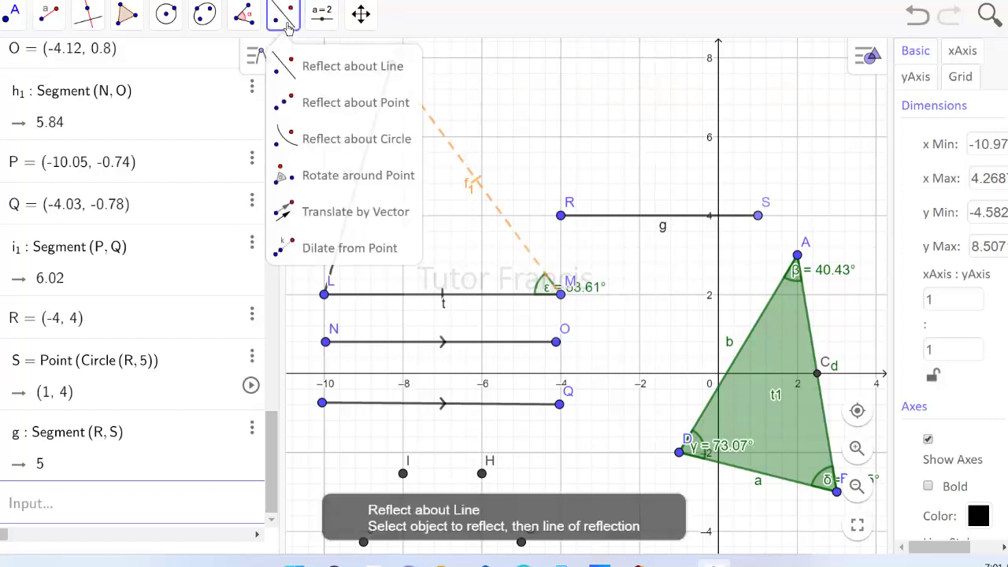
click(776, 357)
click(776, 357)
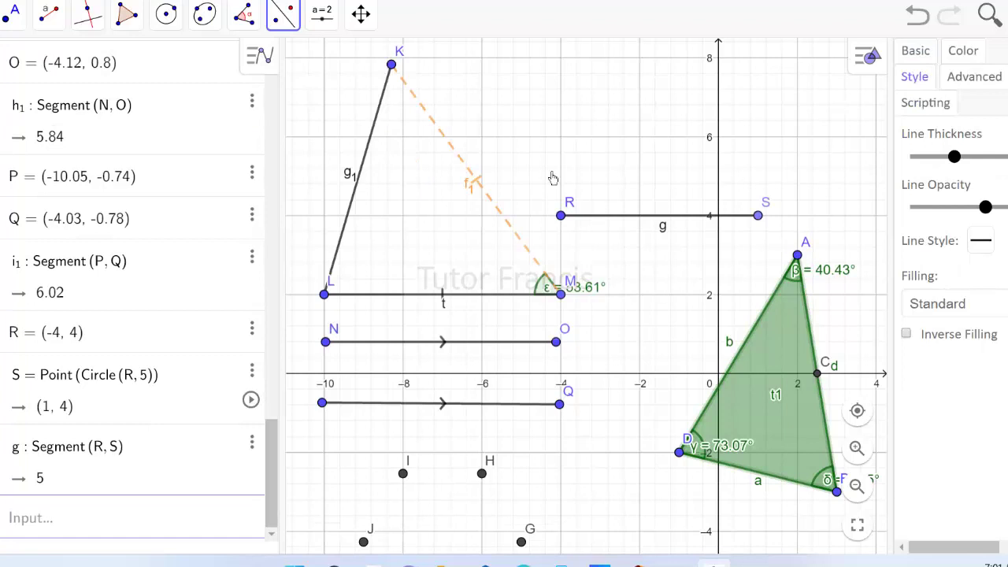
click(365, 166)
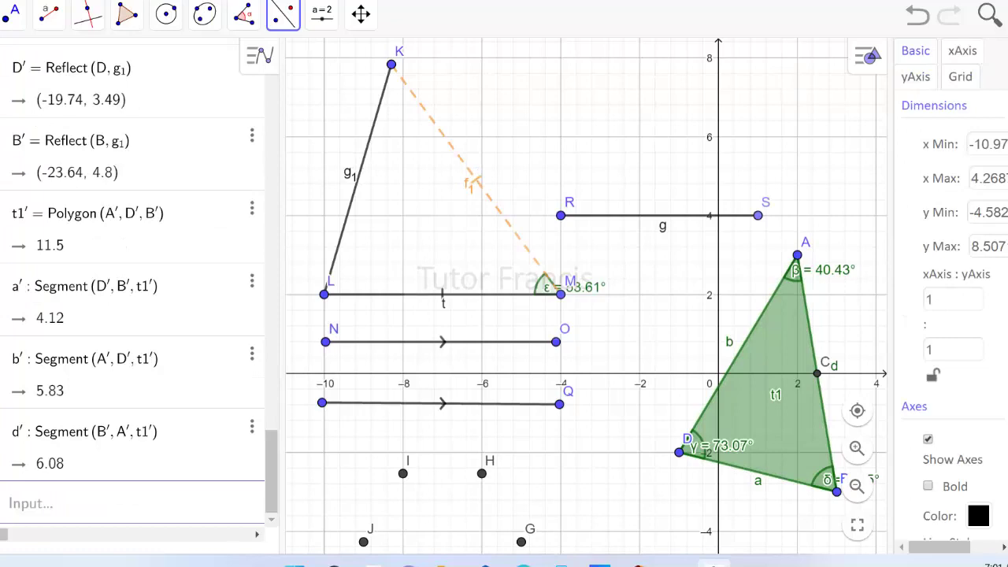
Examine the reflected triangle A'D'B' together with the original triangle and mirror segment g₁, then restore the default view.
key(Escape)
drag(549, 305, 732, 379)
drag(417, 268, 609, 349)
drag(514, 316, 614, 354)
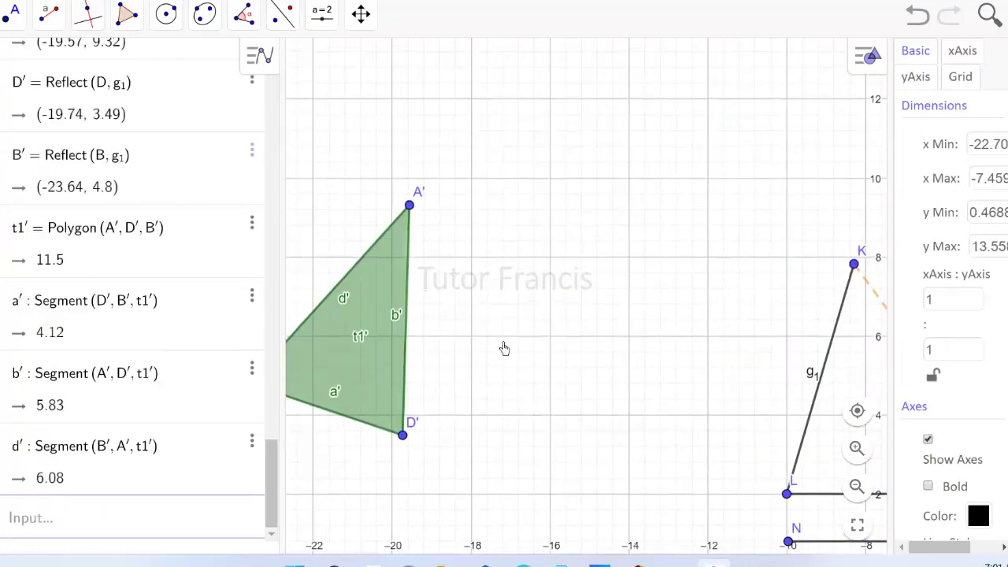
drag(504, 349, 522, 275)
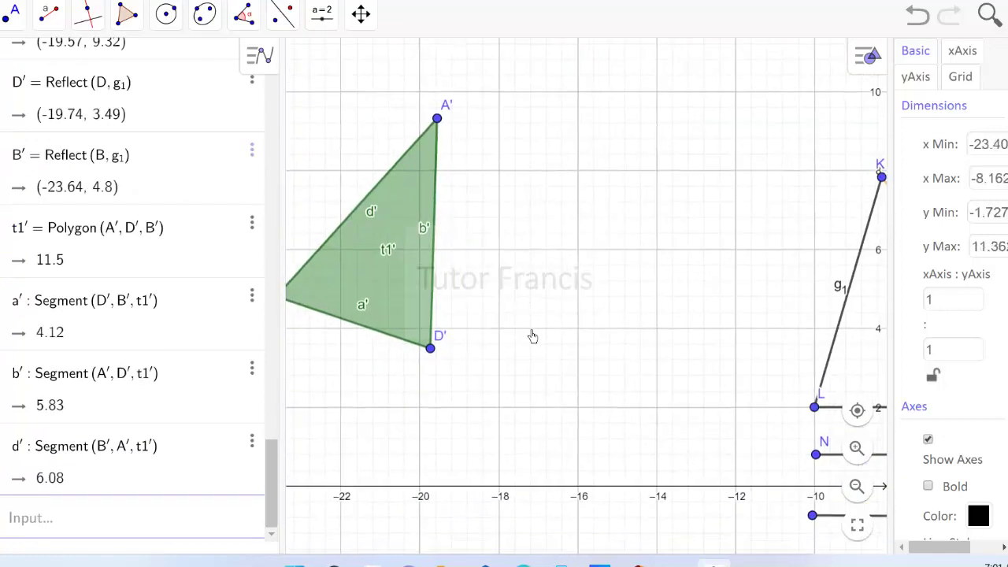
click(857, 487)
click(857, 487)
click(857, 487)
click(857, 487)
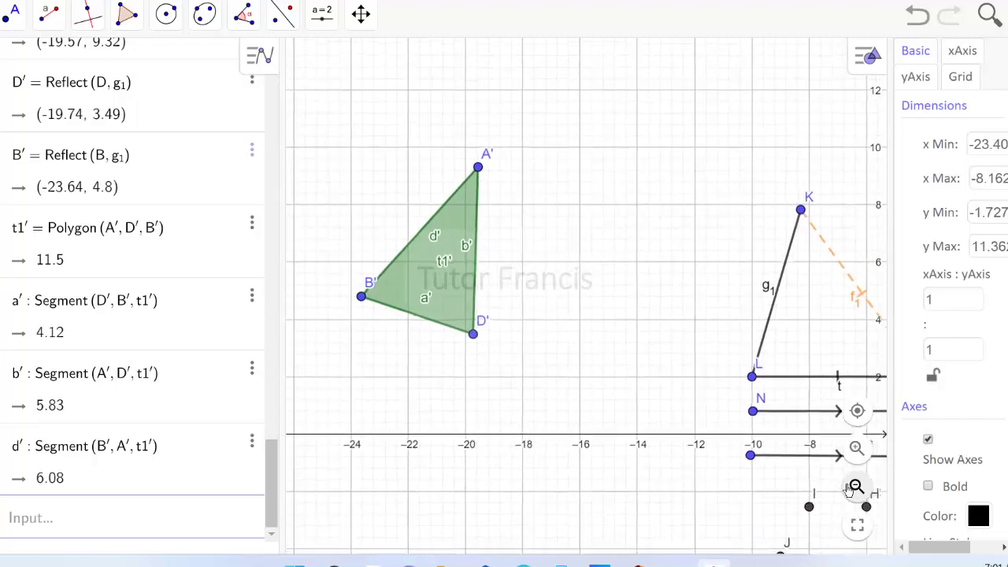
click(856, 487)
click(856, 487)
click(857, 487)
click(856, 487)
click(856, 487)
click(856, 487)
click(857, 487)
click(856, 487)
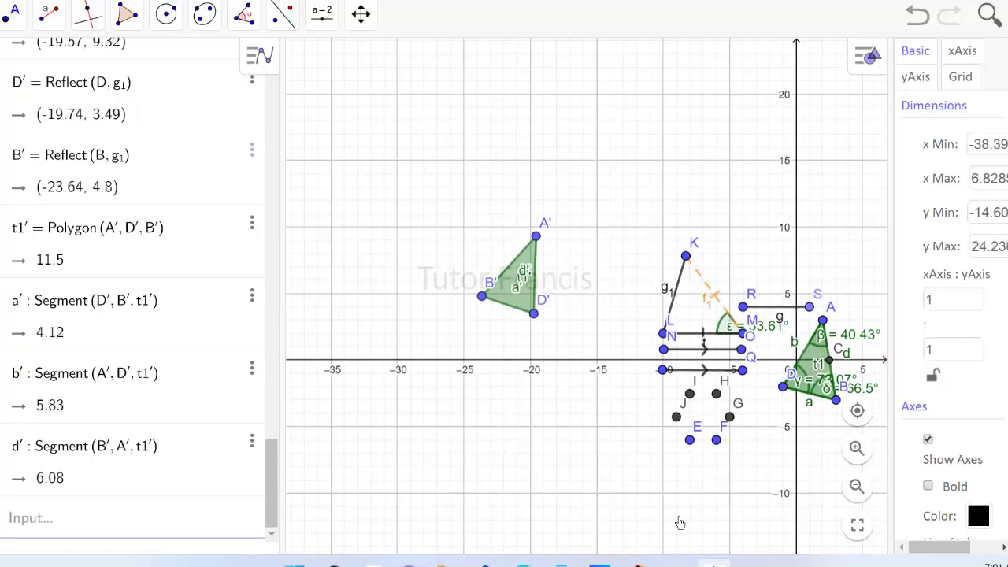
drag(693, 527, 592, 484)
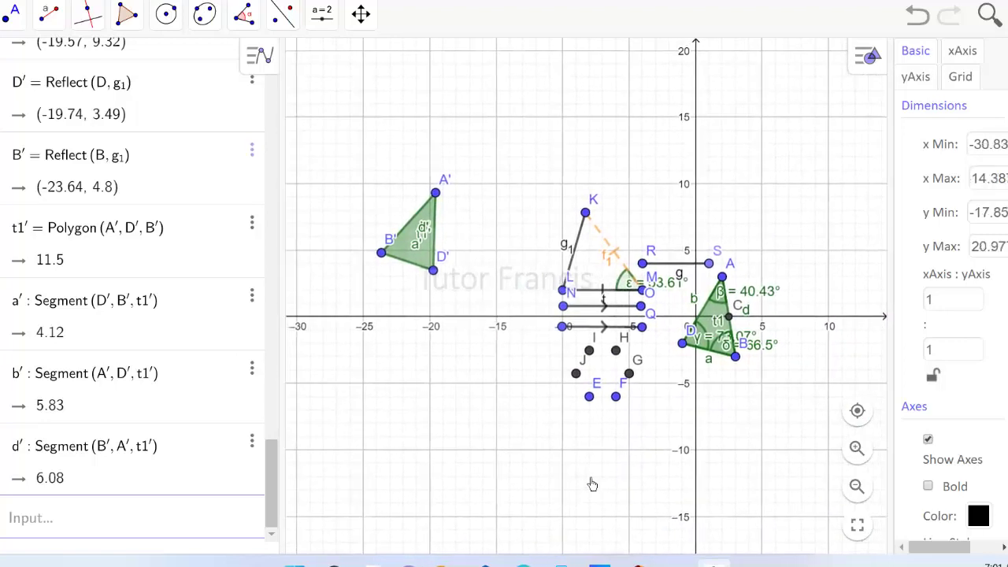
click(857, 411)
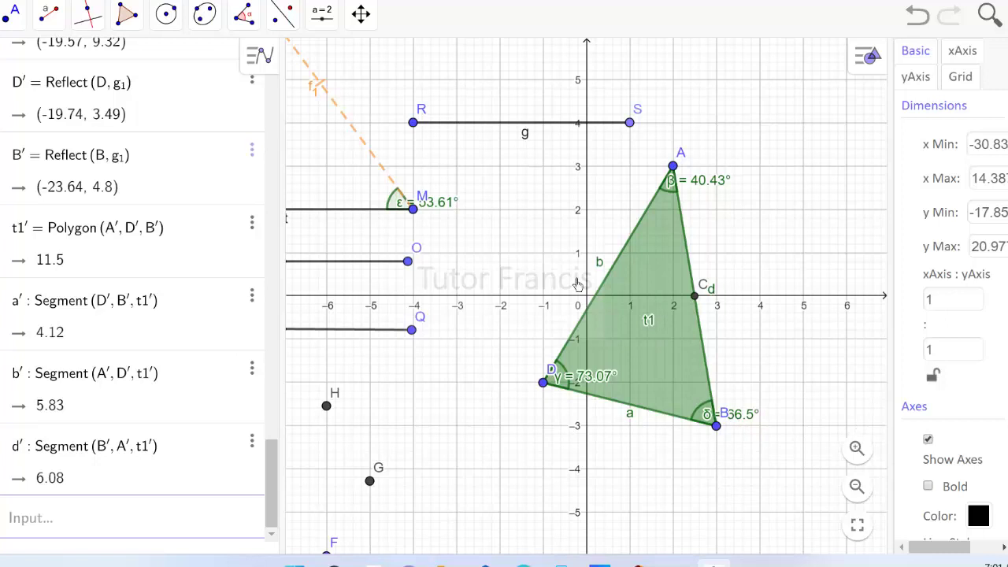
Hide the axes and the grid in the graphics view.
right_click(531, 209)
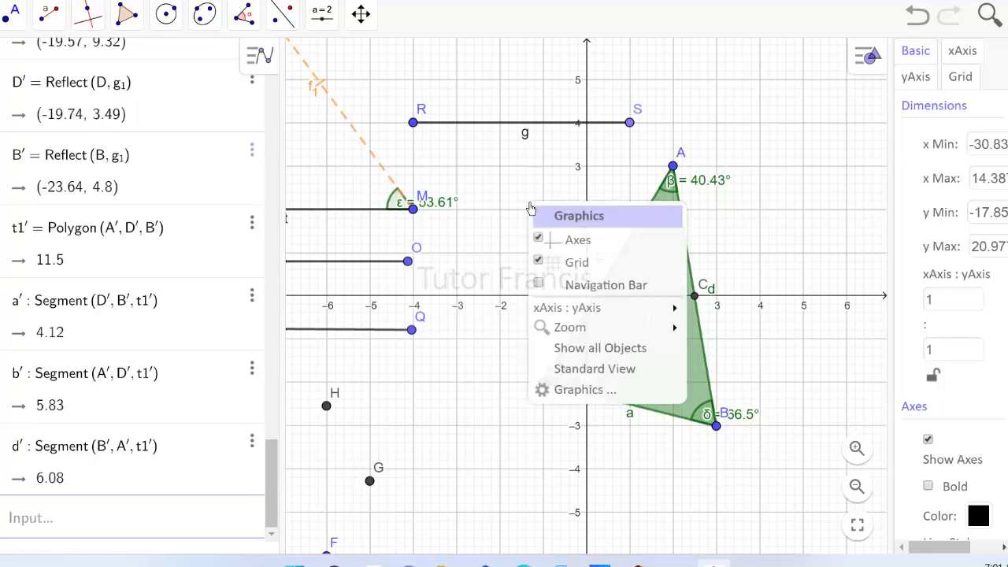
click(554, 240)
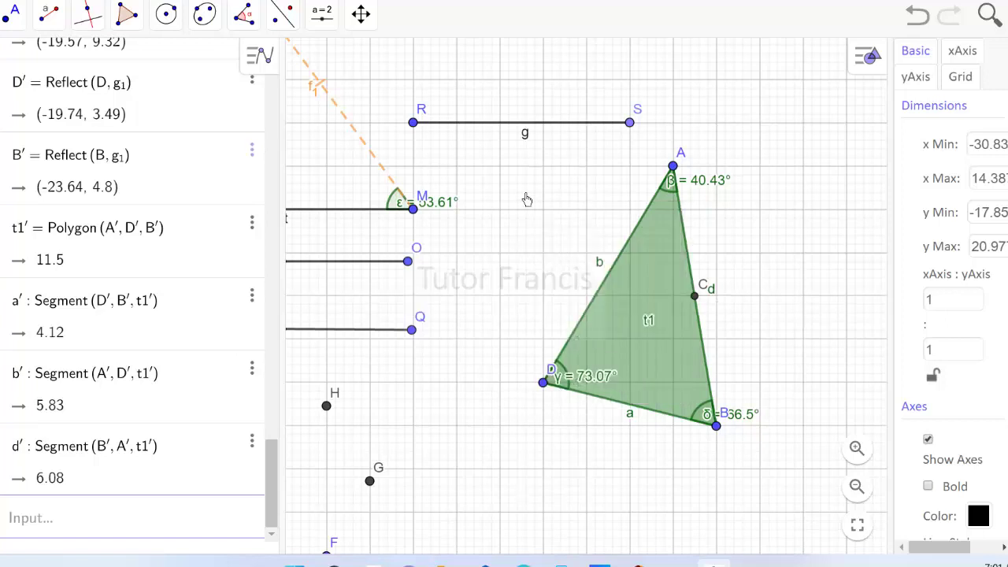
right_click(512, 169)
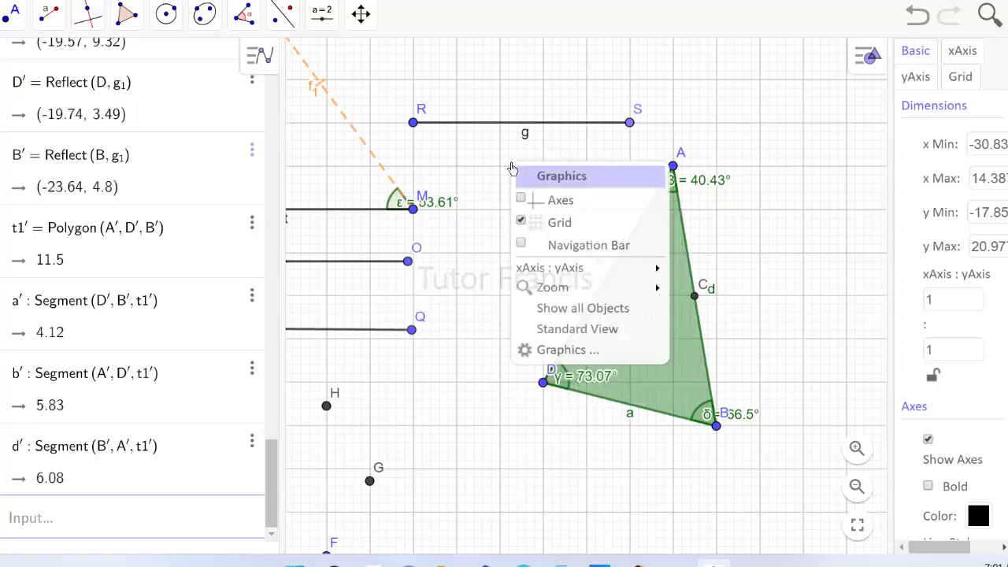
click(533, 230)
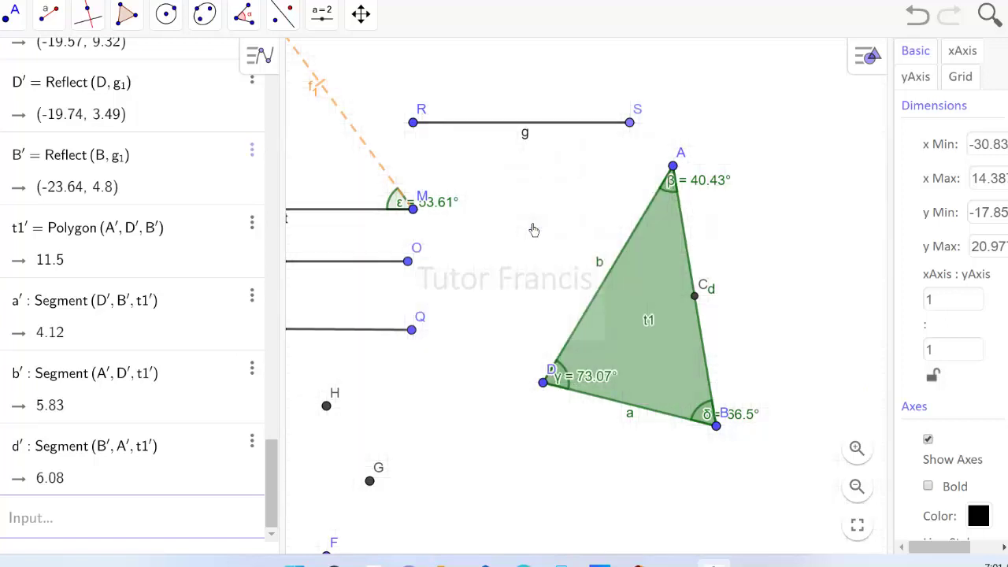
Show the grid and the axes again in the graphics view.
right_click(492, 308)
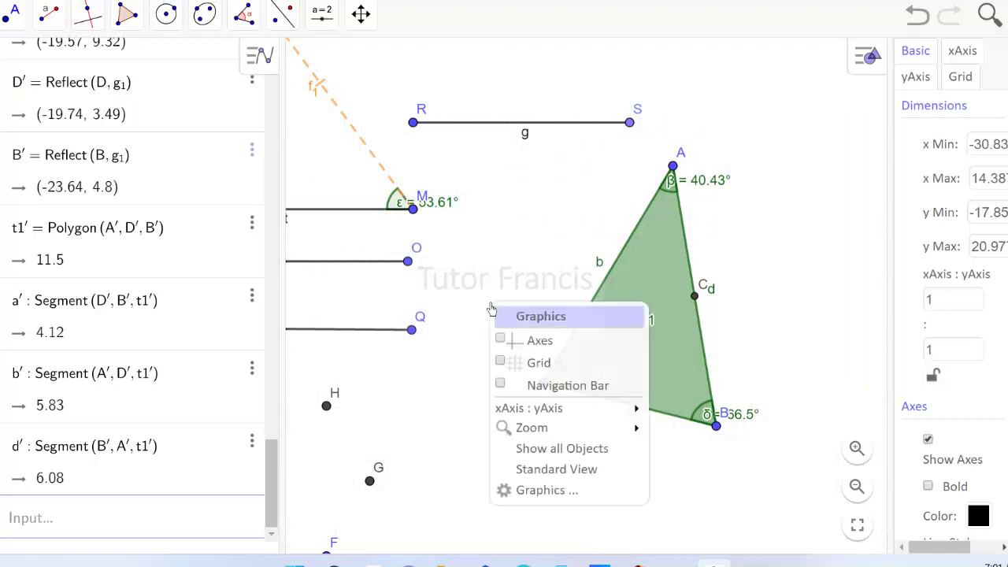
click(502, 364)
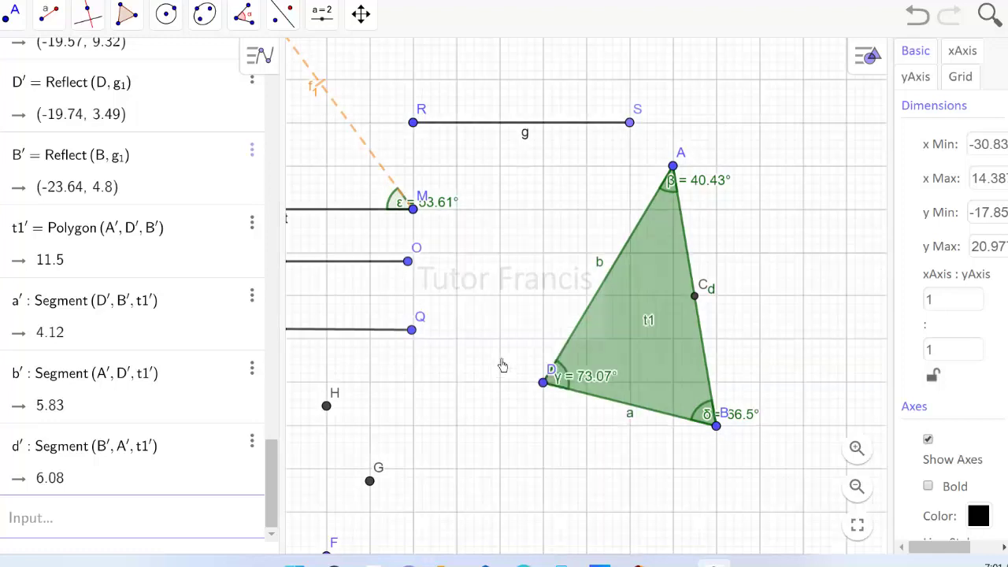
right_click(453, 304)
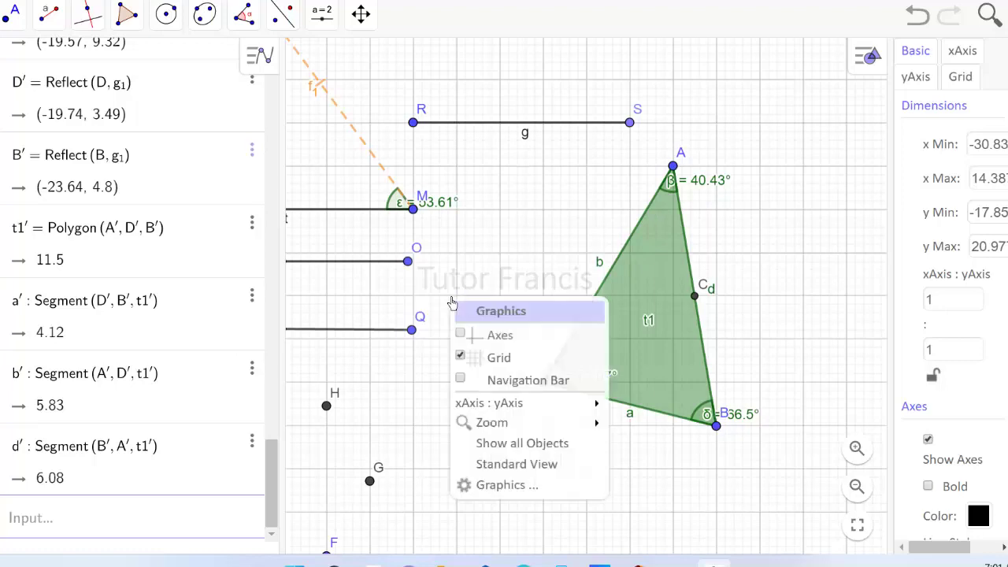
click(467, 337)
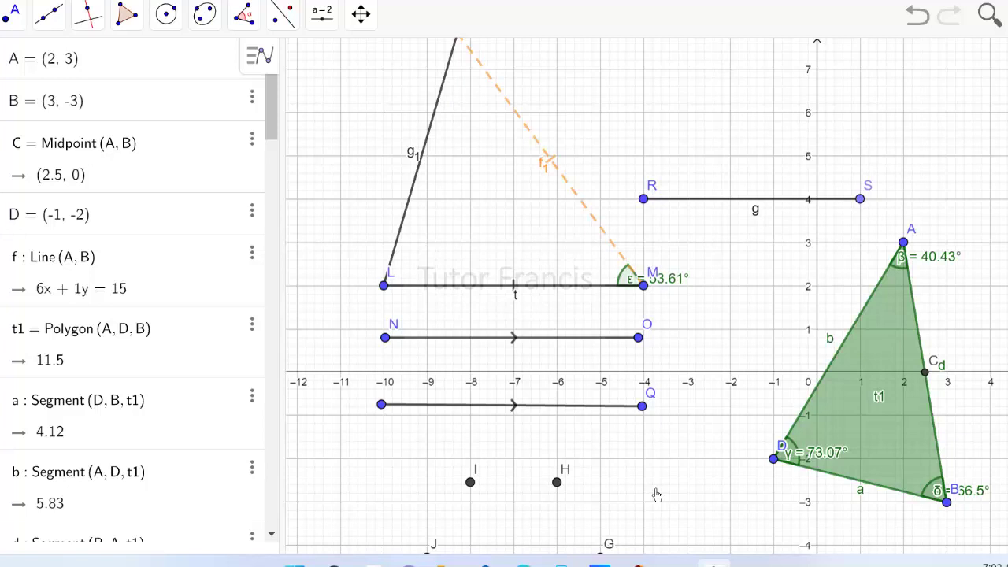
Pan the graphics view until point K and segments KL, KM and LM are all in view.
click(359, 16)
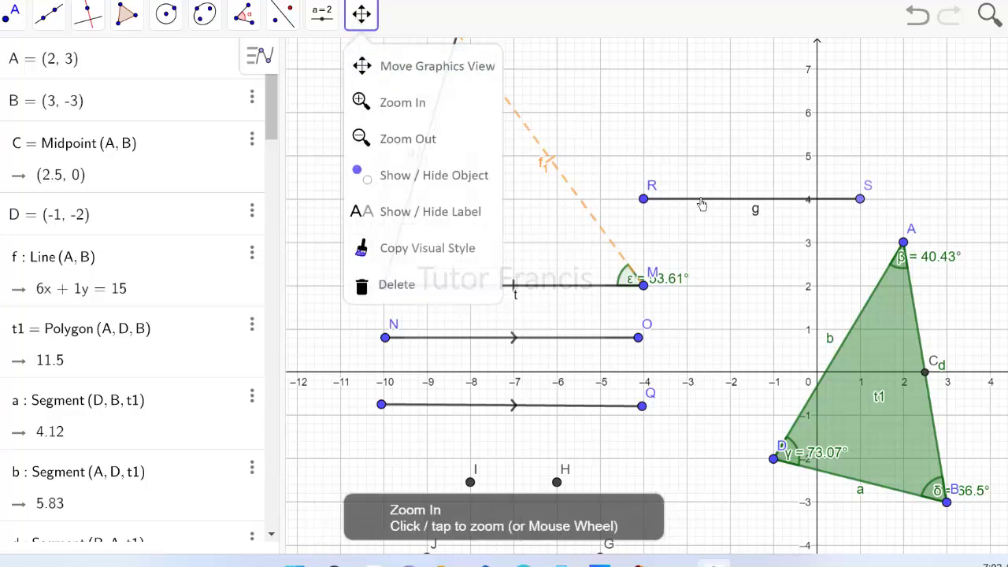
drag(724, 319, 524, 257)
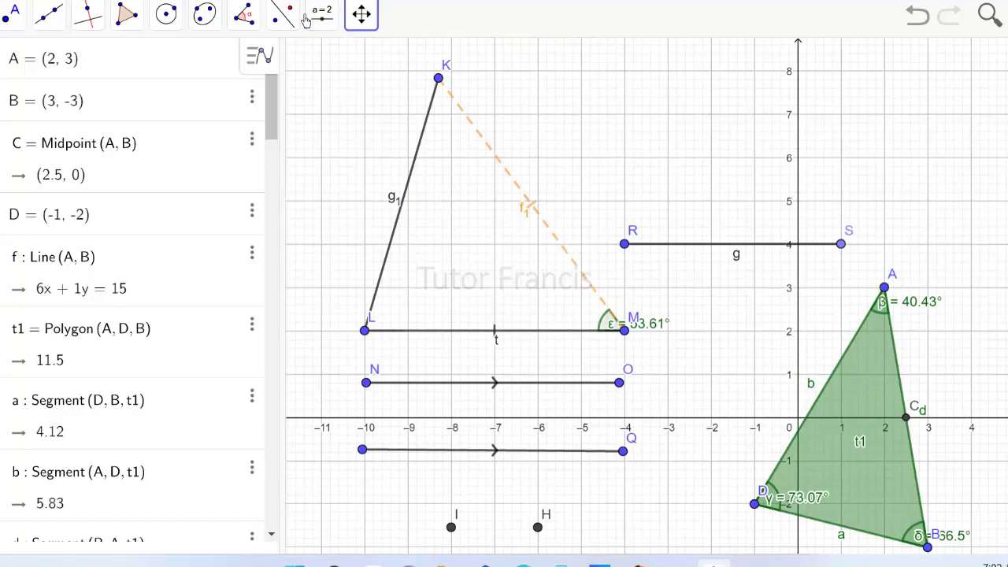